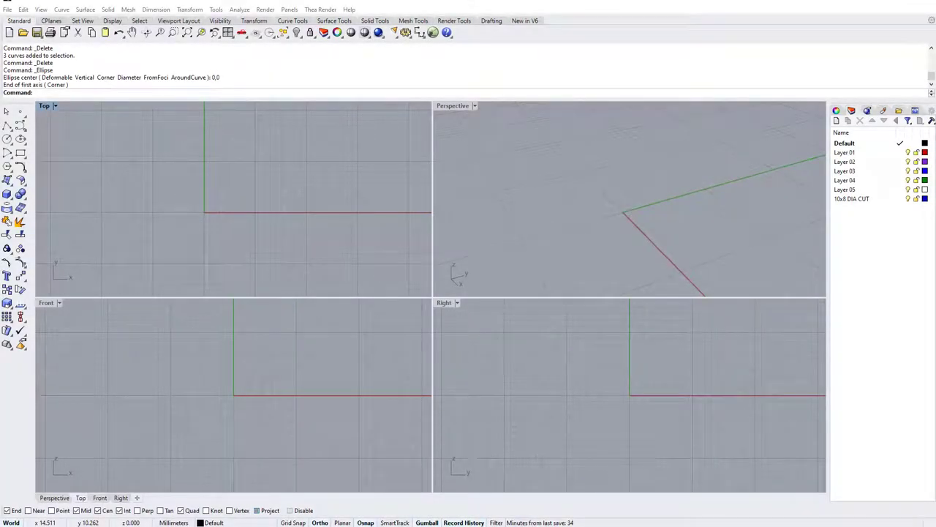
Step: Maximize the Top view and start an ellipse from its centre at 0,0
{"action": "double_click", "coordinate": [45, 106]}
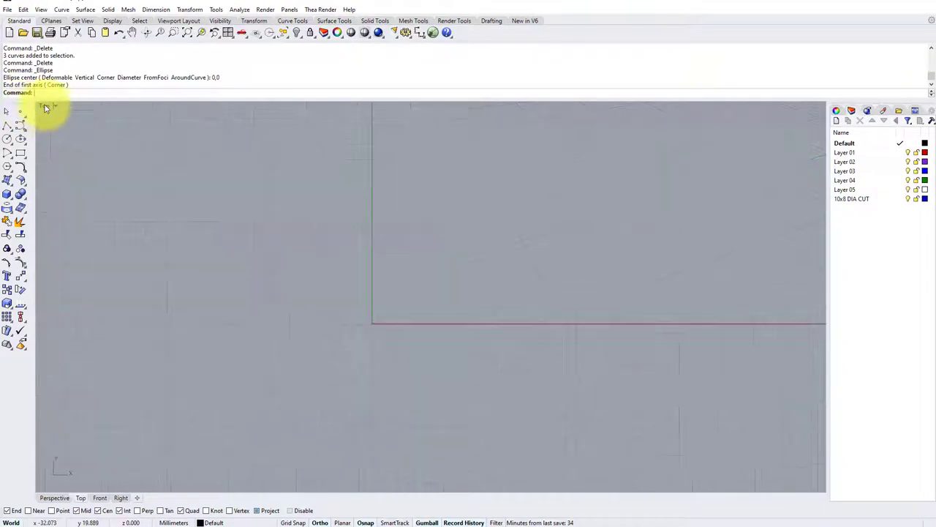
{"action": "right_click_drag", "start_coordinate": [445, 238], "coordinate": [432, 219]}
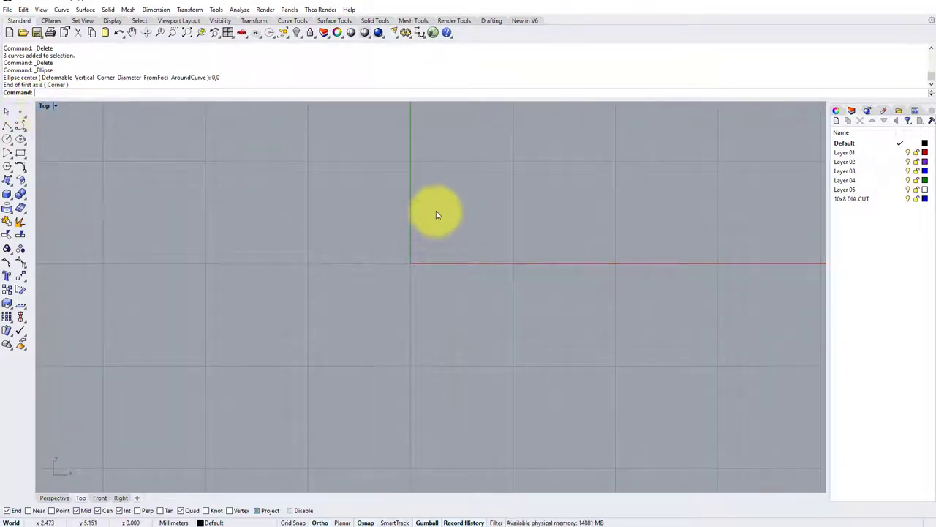
{"action": "scroll", "coordinate": [437, 215], "scroll_direction": "up", "scroll_amount": 2}
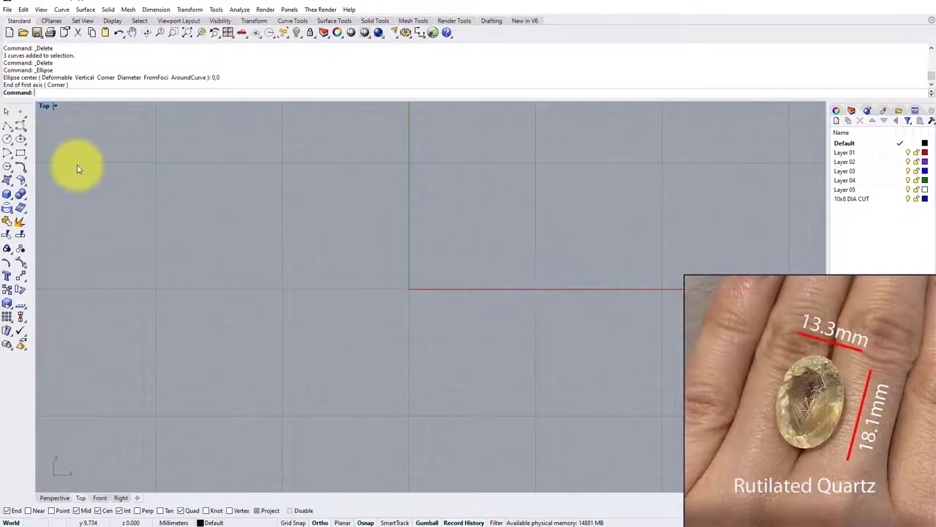
{"action": "left_click", "coordinate": [22, 140]}
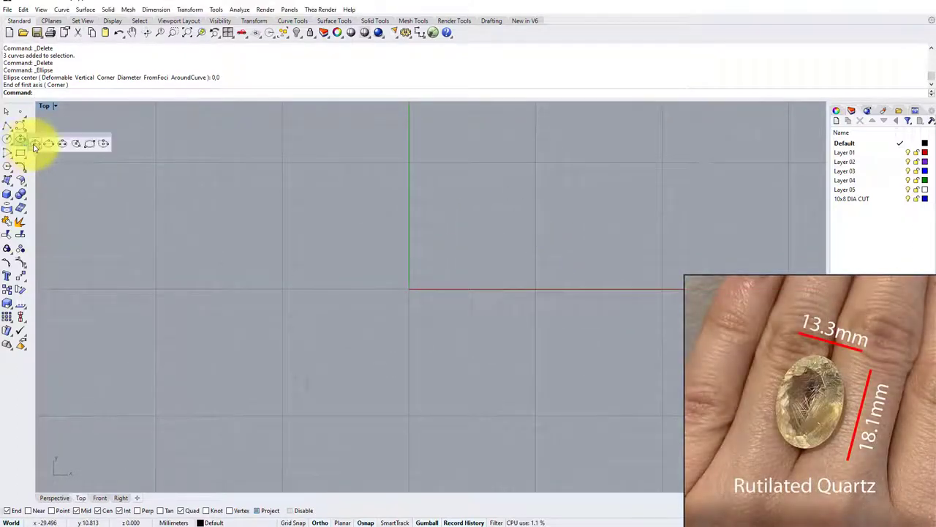
{"action": "left_click", "coordinate": [36, 147]}
{"action": "right_click_drag", "start_coordinate": [369, 209], "coordinate": [353, 236]}
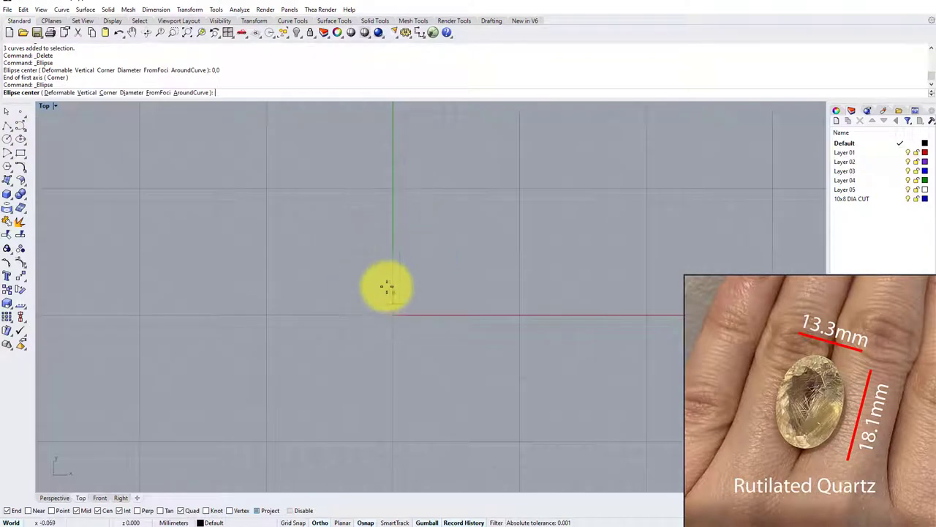
{"action": "type", "text": "0,0"}
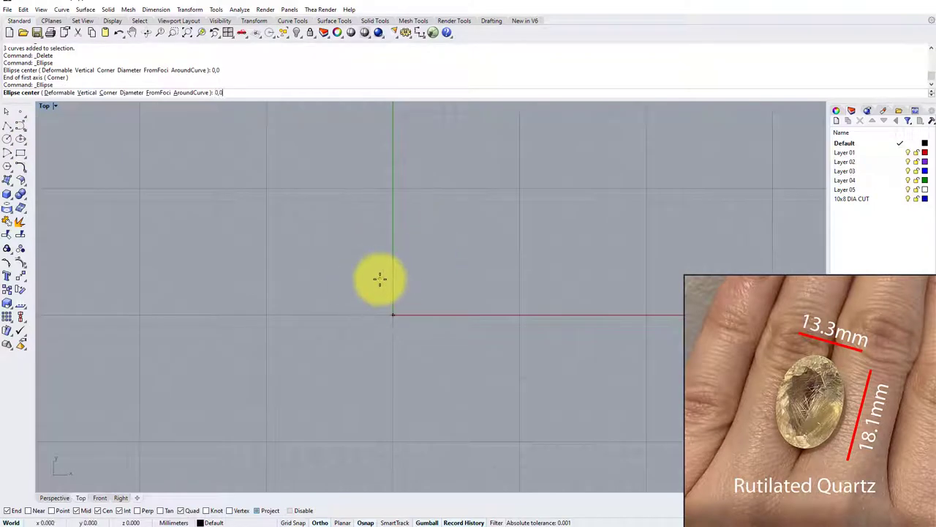
{"action": "key", "text": "Return"}
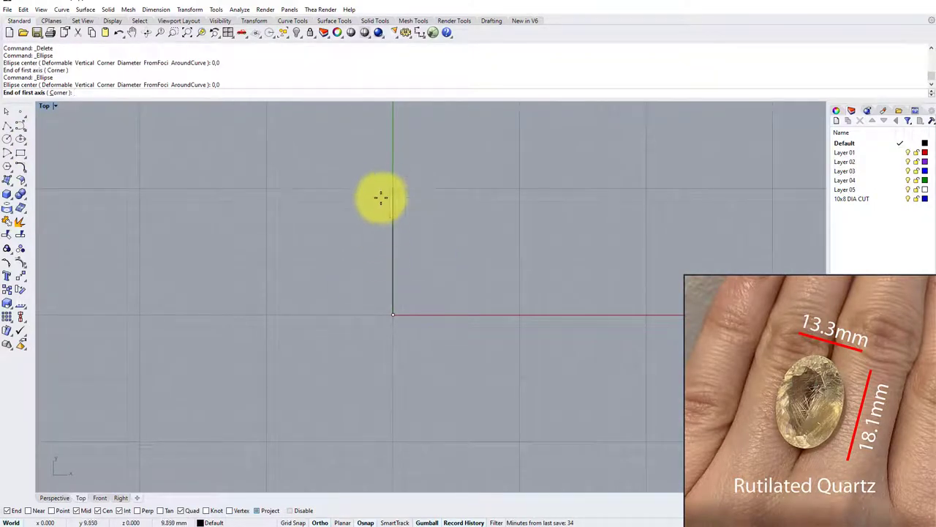
Step: With Ortho on, give the ellipse half-axes of 18.1/2 vertically and 13.3/2 horizontally
{"action": "key", "text": "Up"}
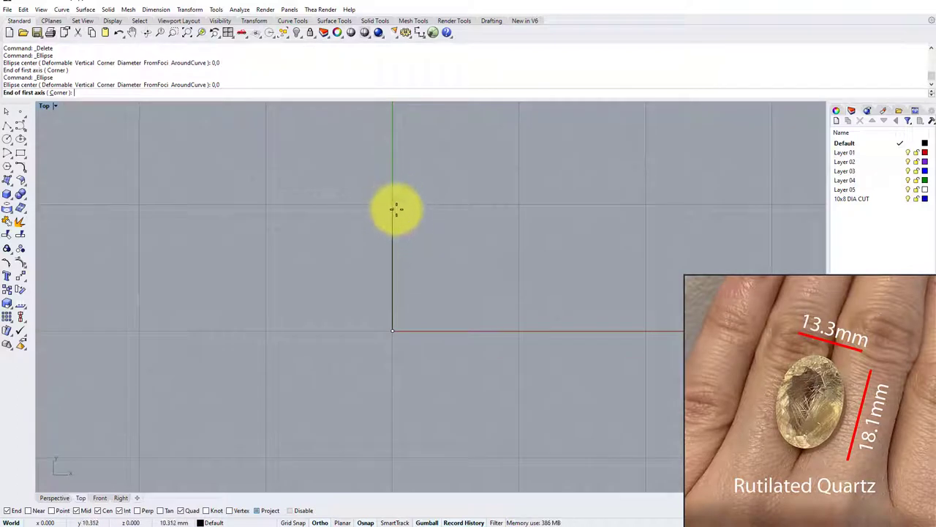
{"action": "left_click", "coordinate": [319, 523]}
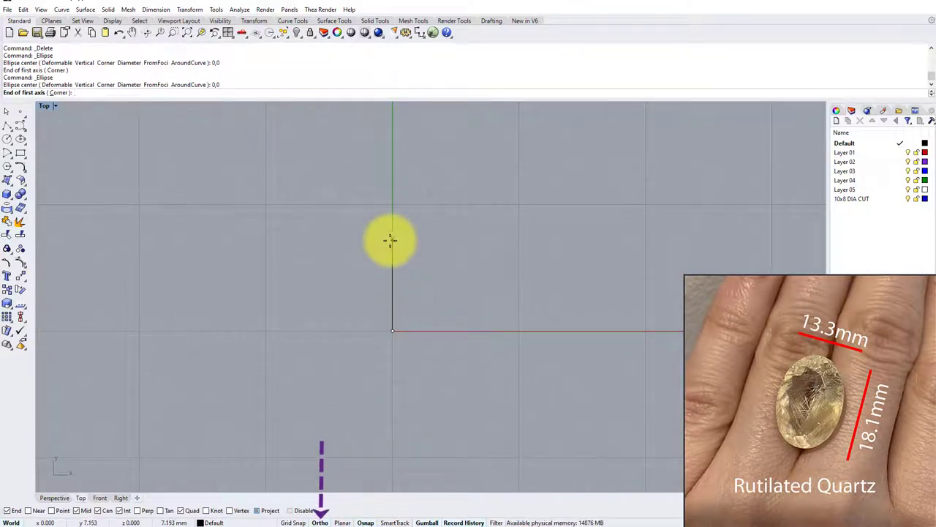
{"action": "type", "text": "18"}
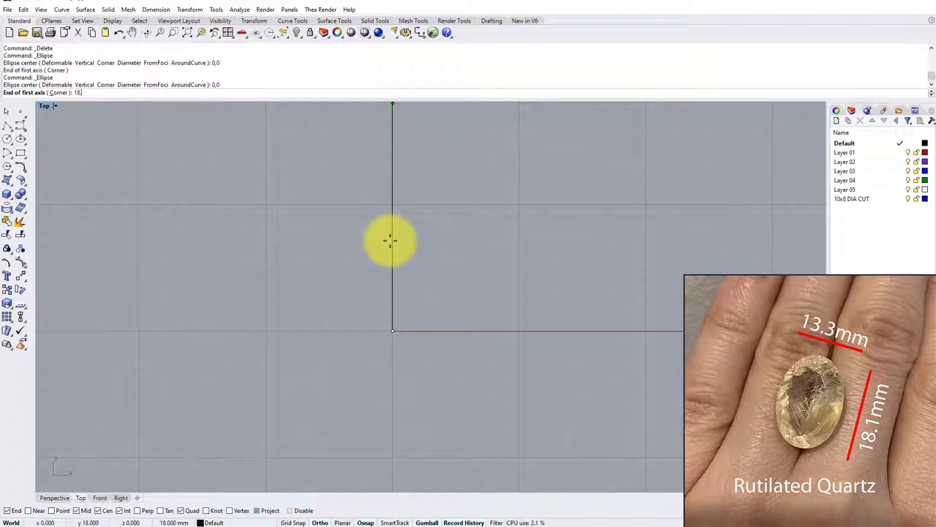
{"action": "type", "text": ".1/2"}
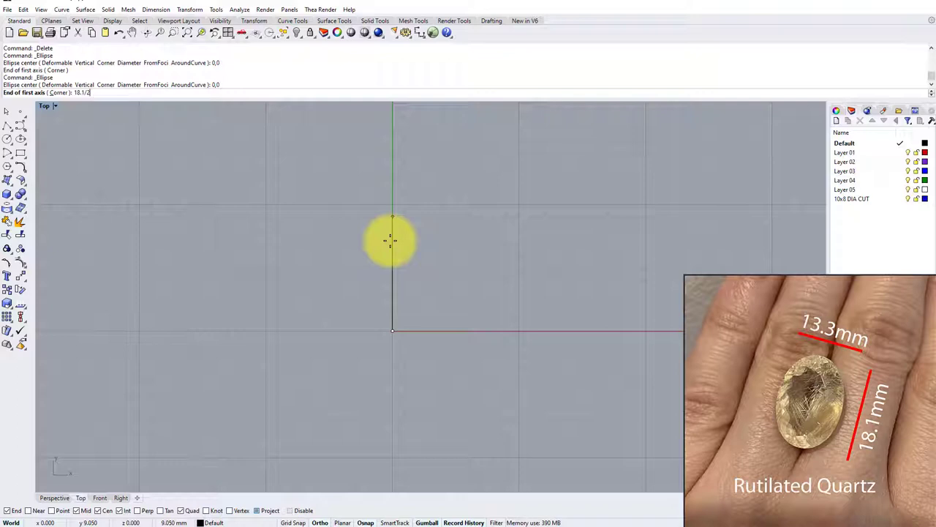
{"action": "key", "text": "Return"}
{"action": "left_click", "coordinate": [391, 240]}
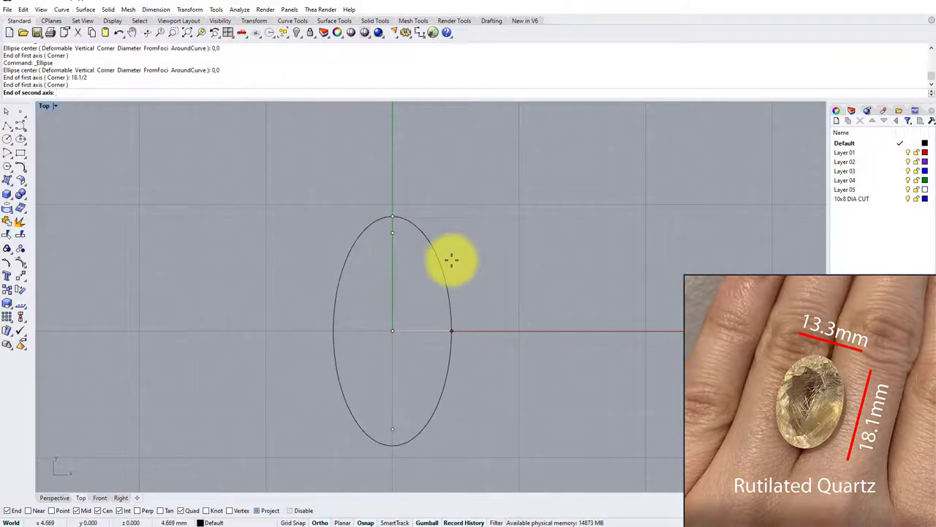
{"action": "type", "text": "13.3"}
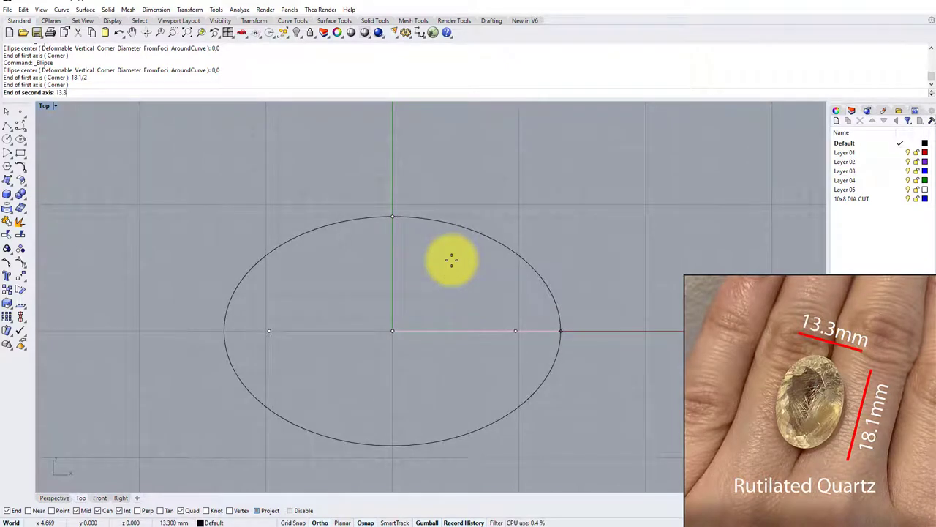
{"action": "type", "text": "/2"}
{"action": "key", "text": "Return"}
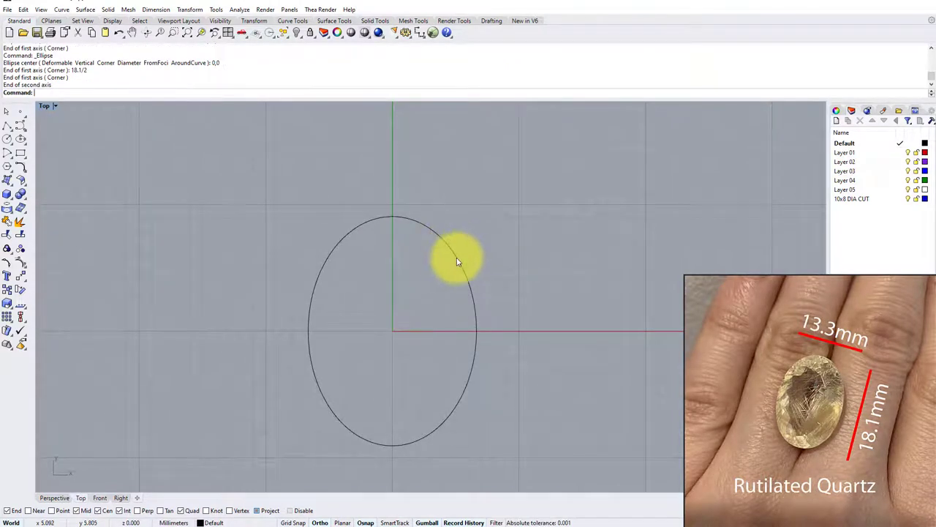
Step: Measure the ellipse with linear dimensions, confirming 18.10 long and 13.30 wide
{"action": "left_click", "coordinate": [156, 9]}
{"action": "left_click", "coordinate": [172, 21]}
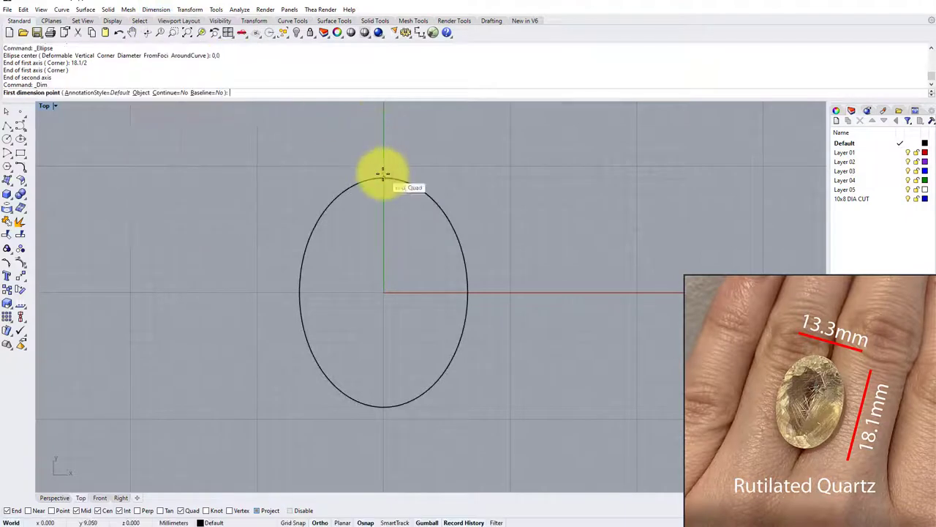
{"action": "left_click", "coordinate": [382, 176]}
{"action": "left_click", "coordinate": [382, 406]}
{"action": "left_click", "coordinate": [567, 366]}
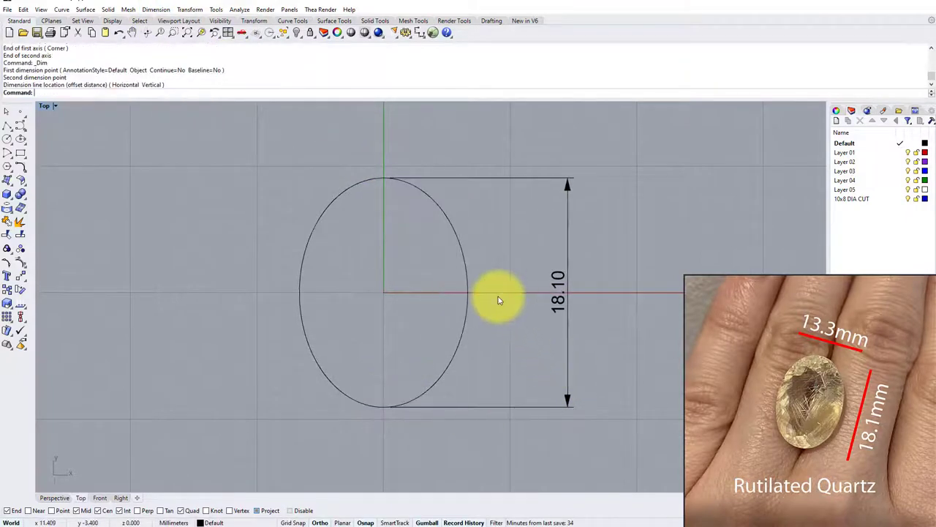
{"action": "key", "text": "Return"}
{"action": "left_click", "coordinate": [467, 293]}
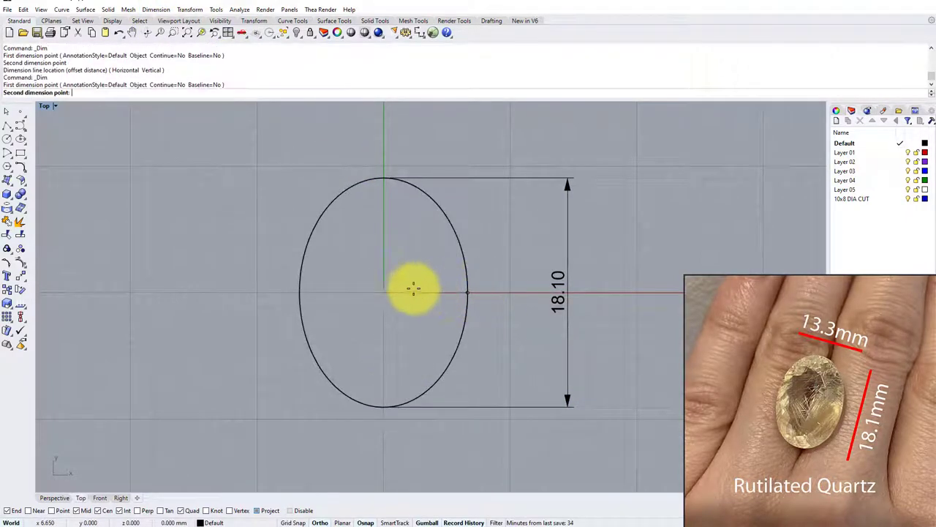
{"action": "left_click", "coordinate": [309, 291]}
{"action": "scroll", "coordinate": [308, 291], "scroll_direction": "down", "scroll_amount": 2}
{"action": "left_click", "coordinate": [335, 404]}
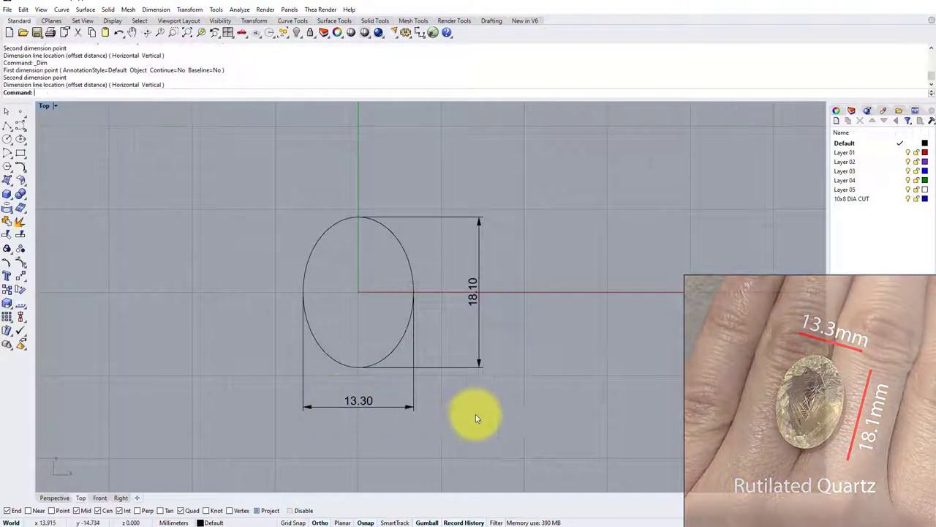
Step: Delete both check dimensions and re-centre the ellipse in the Top view
{"action": "left_click", "coordinate": [381, 399]}
{"action": "key", "text": "Delete"}
{"action": "left_click", "coordinate": [475, 291]}
{"action": "key", "text": "Delete"}
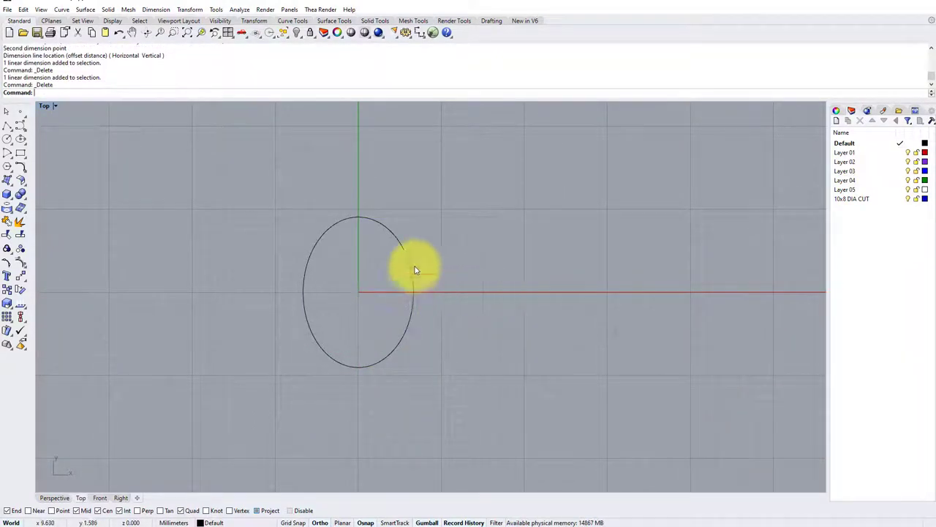
{"action": "right_click_drag", "start_coordinate": [414, 271], "coordinate": [432, 271]}
{"action": "scroll", "coordinate": [437, 269], "scroll_direction": "up", "scroll_amount": 1}
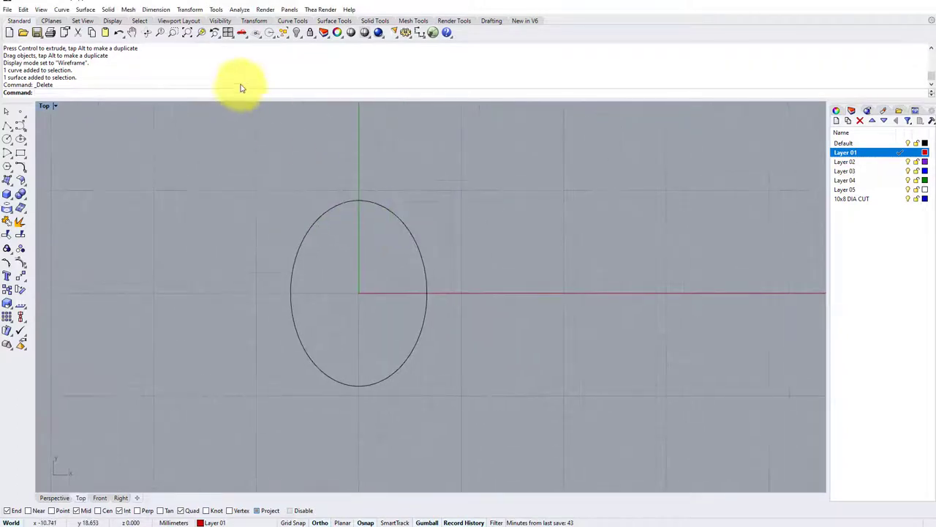
Step: Place the BACK VIEW gem photo as a Picture beside the ellipse in the Top view
{"action": "type", "text": "Picture"}
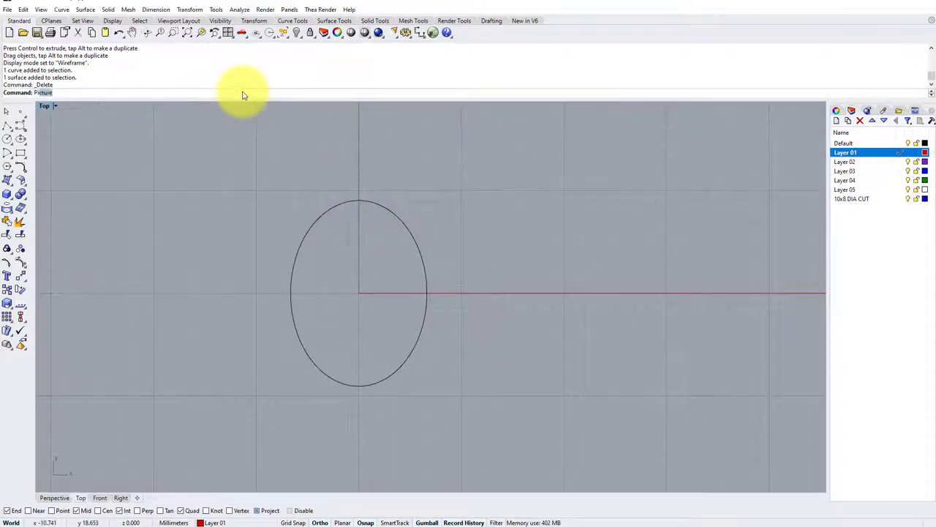
{"action": "key", "text": "Return"}
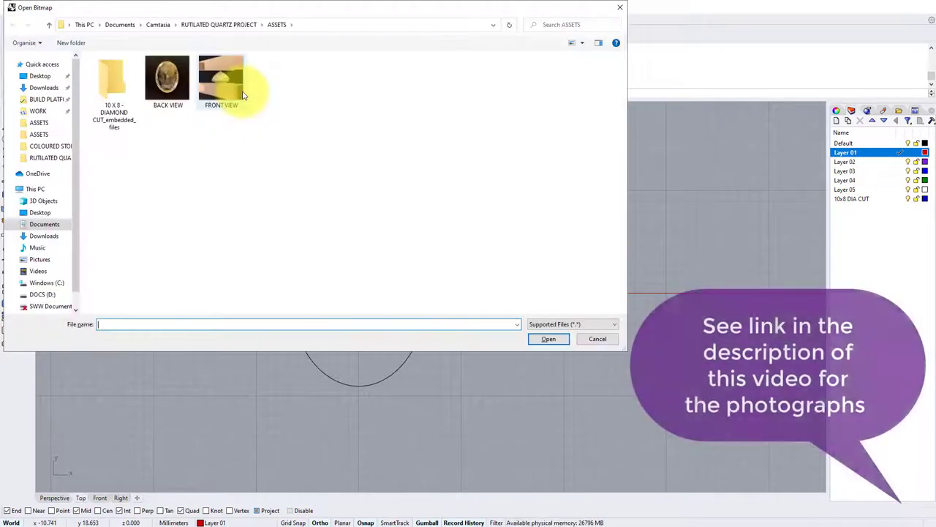
{"action": "double_click", "coordinate": [174, 80]}
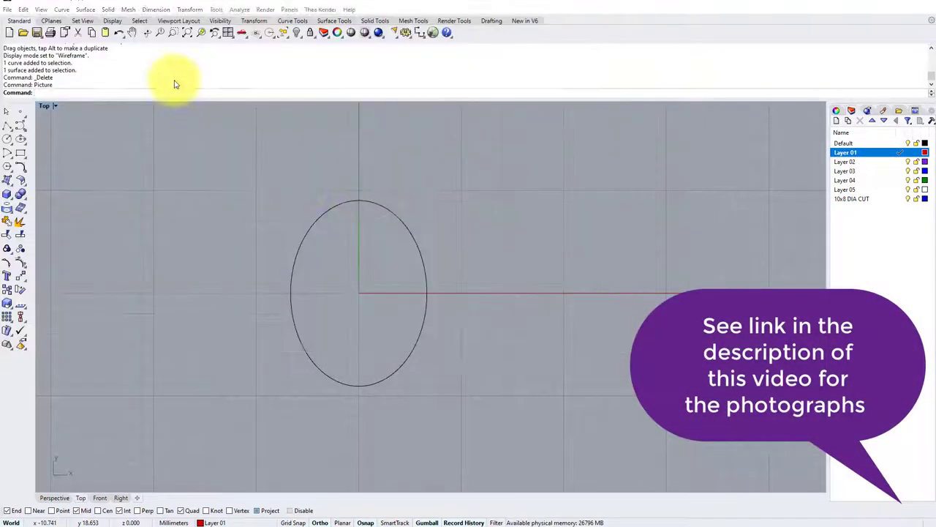
{"action": "scroll", "coordinate": [378, 201], "scroll_direction": "up", "scroll_amount": 3}
{"action": "right_click_drag", "start_coordinate": [424, 202], "coordinate": [361, 245]}
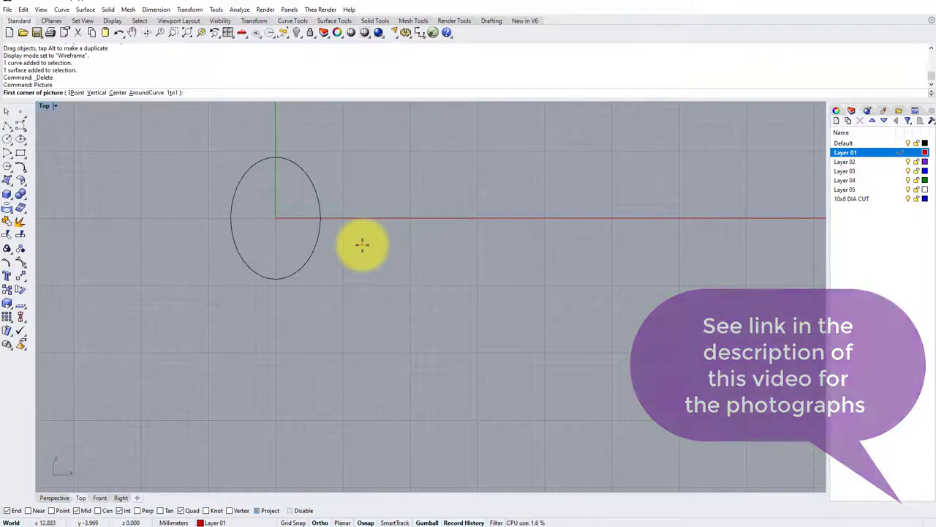
{"action": "left_click", "coordinate": [361, 245]}
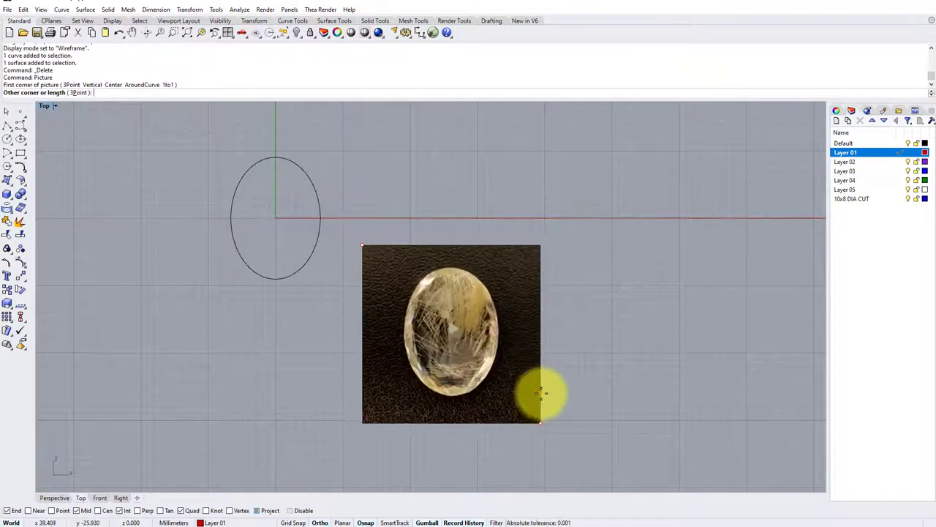
{"action": "left_click", "coordinate": [541, 394]}
{"action": "scroll", "coordinate": [488, 263], "scroll_direction": "up", "scroll_amount": 2}
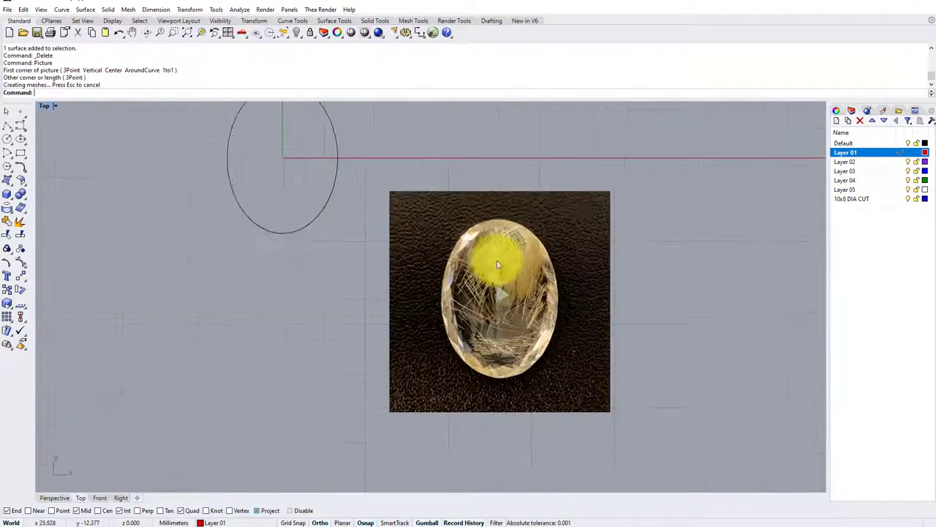
{"action": "right_click_drag", "start_coordinate": [515, 285], "coordinate": [502, 271]}
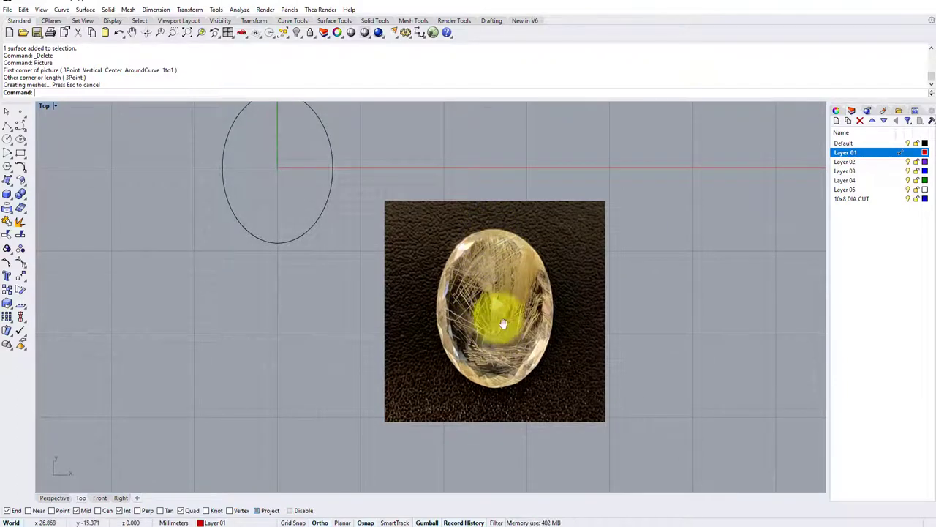
{"action": "right_click_drag", "start_coordinate": [502, 320], "coordinate": [499, 342]}
{"action": "mouse_move", "coordinate": [500, 288]}
{"action": "right_mouse_down"}
{"action": "mouse_move", "coordinate": [522, 303]}
{"action": "mouse_move", "coordinate": [508, 305]}
{"action": "right_mouse_up"}
{"action": "scroll", "coordinate": [522, 303], "scroll_direction": "up", "scroll_amount": 1}
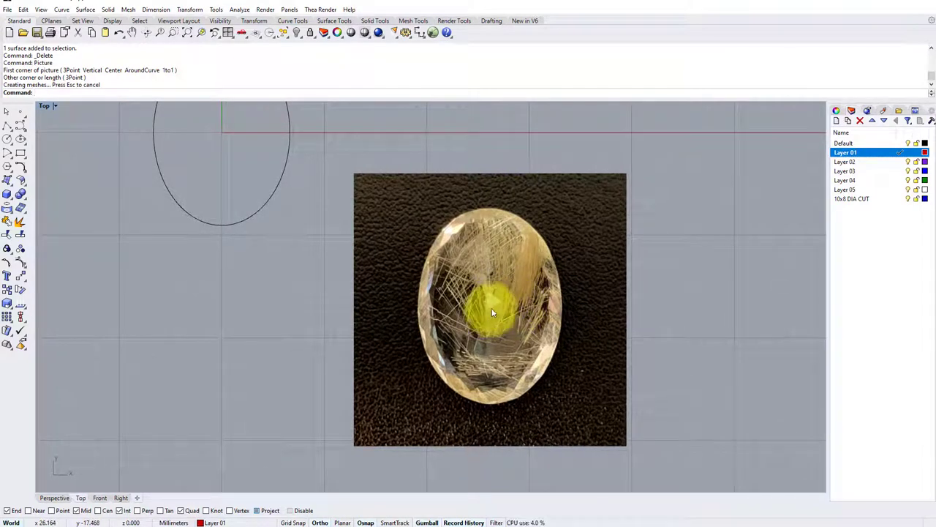
Step: Trace a vertical polyline centre line from the gem's top to its bottom
{"action": "left_click", "coordinate": [7, 126]}
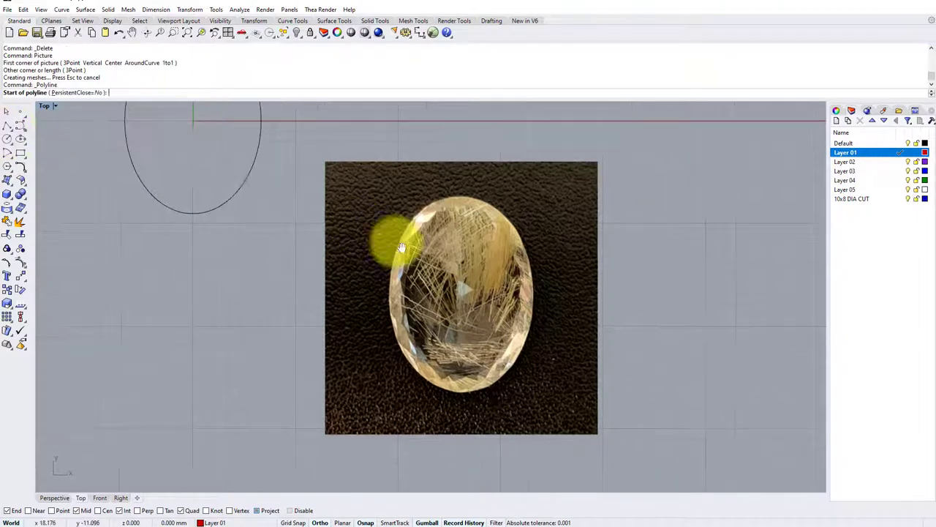
{"action": "scroll", "coordinate": [475, 223], "scroll_direction": "up", "scroll_amount": 3}
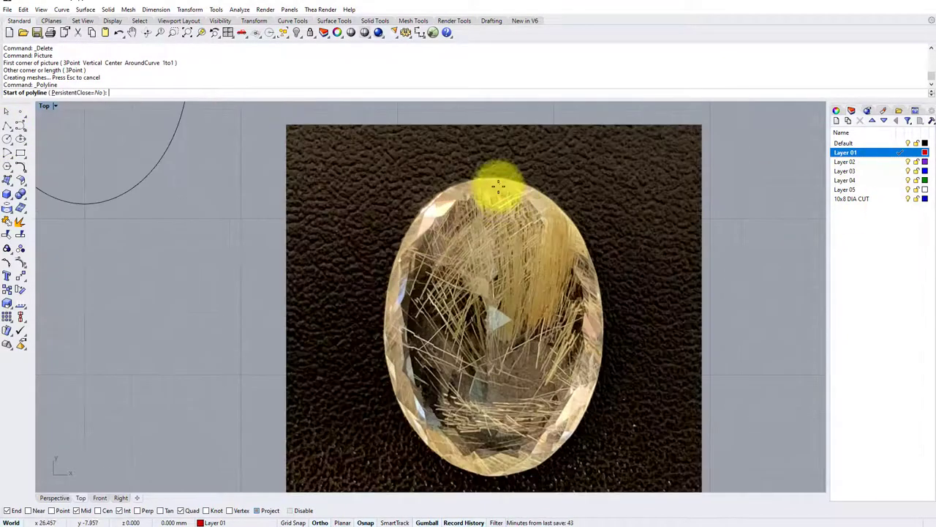
{"action": "left_click", "coordinate": [494, 178]}
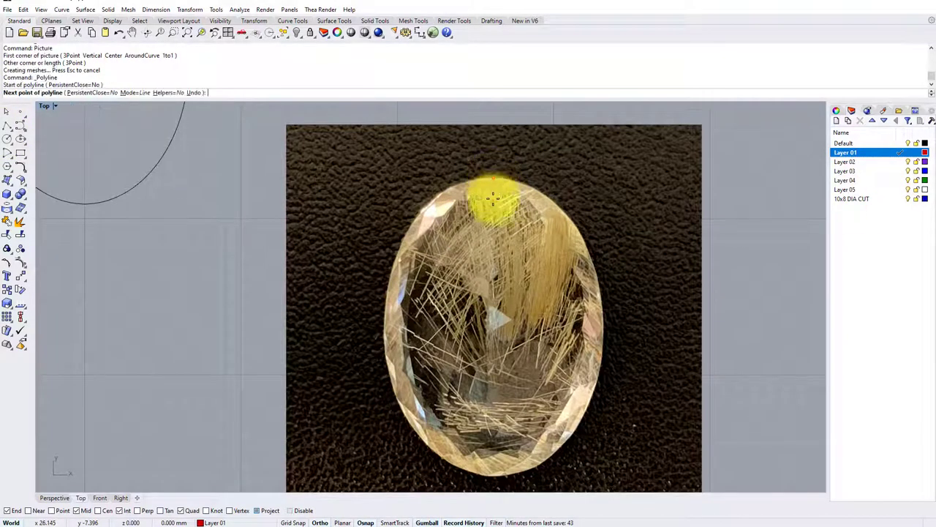
{"action": "key", "text": "Down"}
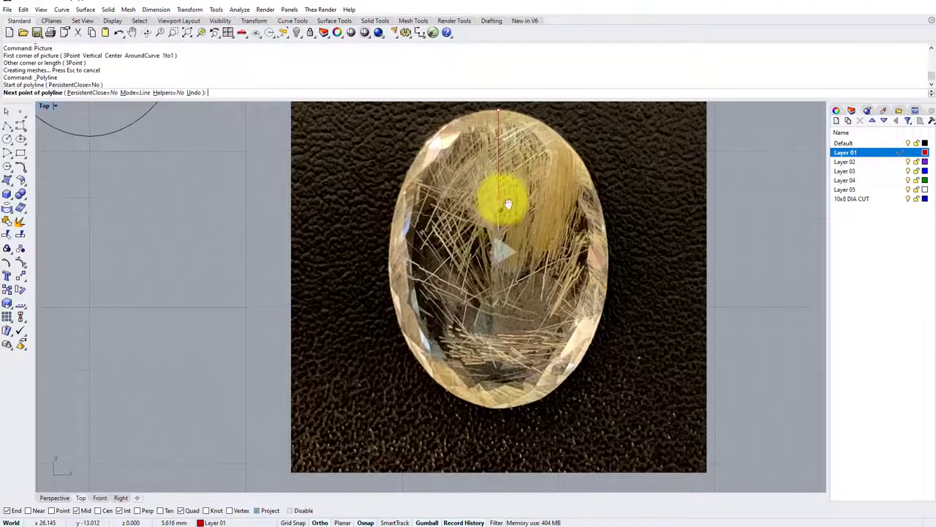
{"action": "left_click", "coordinate": [501, 407]}
{"action": "key", "text": "Return"}
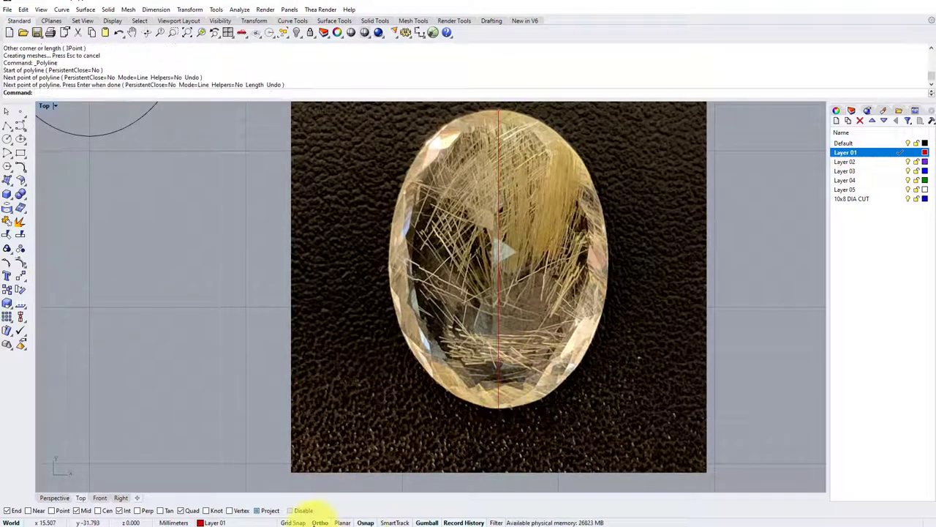
{"action": "scroll", "coordinate": [508, 261], "scroll_direction": "down", "scroll_amount": 3}
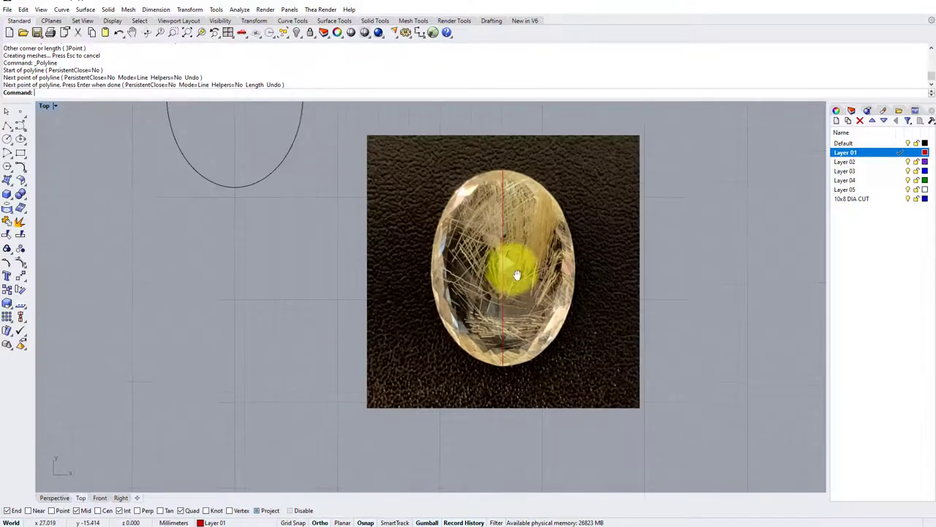
{"action": "scroll", "coordinate": [515, 276], "scroll_direction": "up", "scroll_amount": 3}
{"action": "scroll", "coordinate": [516, 275], "scroll_direction": "down", "scroll_amount": 2}
Step: Draw a horizontal half line from the gem's centre to its left edge
{"action": "key", "text": "Return"}
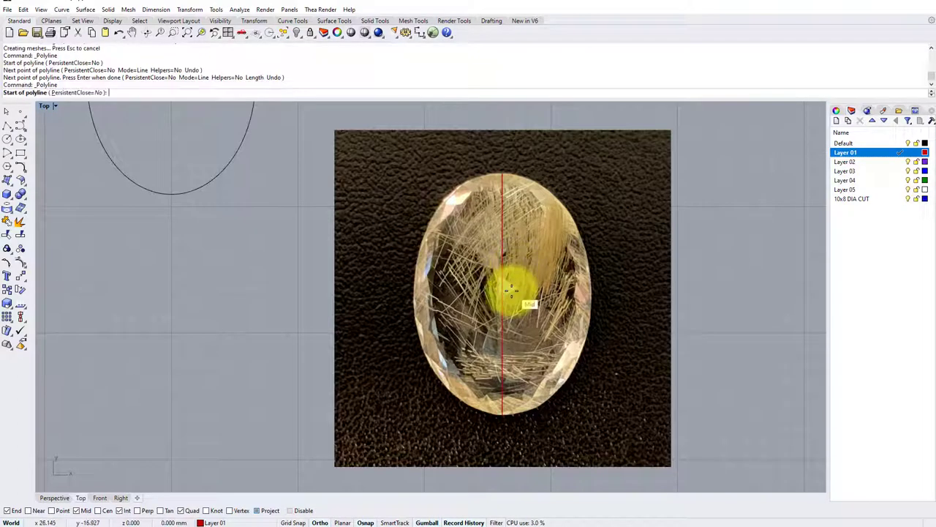
{"action": "left_click", "coordinate": [510, 291]}
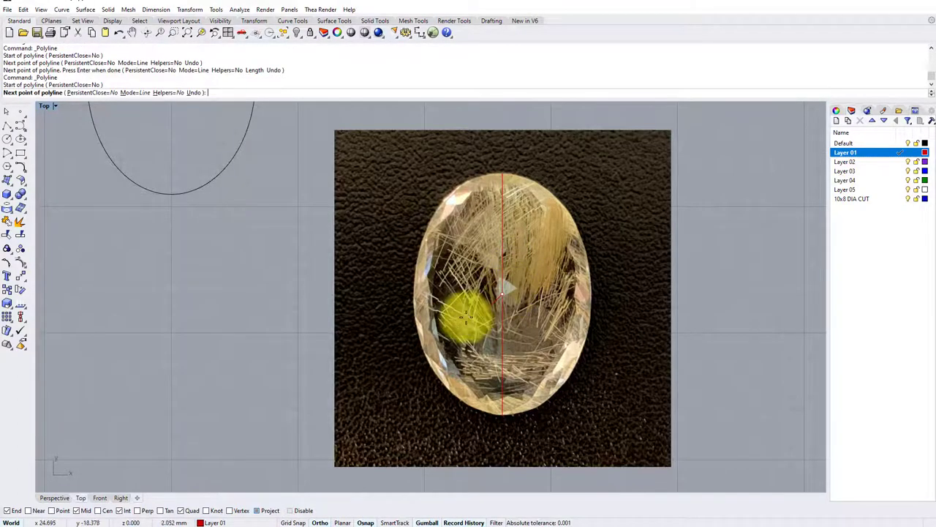
{"action": "scroll", "coordinate": [432, 300], "scroll_direction": "up", "scroll_amount": 2}
{"action": "scroll", "coordinate": [420, 293], "scroll_direction": "up", "scroll_amount": 2}
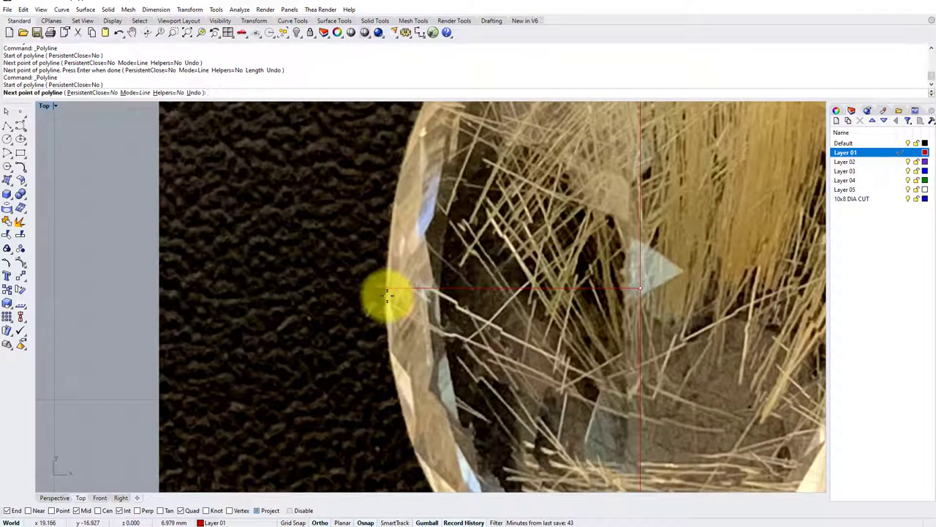
{"action": "left_click", "coordinate": [388, 295]}
{"action": "key", "text": "Return"}
{"action": "scroll", "coordinate": [410, 300], "scroll_direction": "down", "scroll_amount": 5}
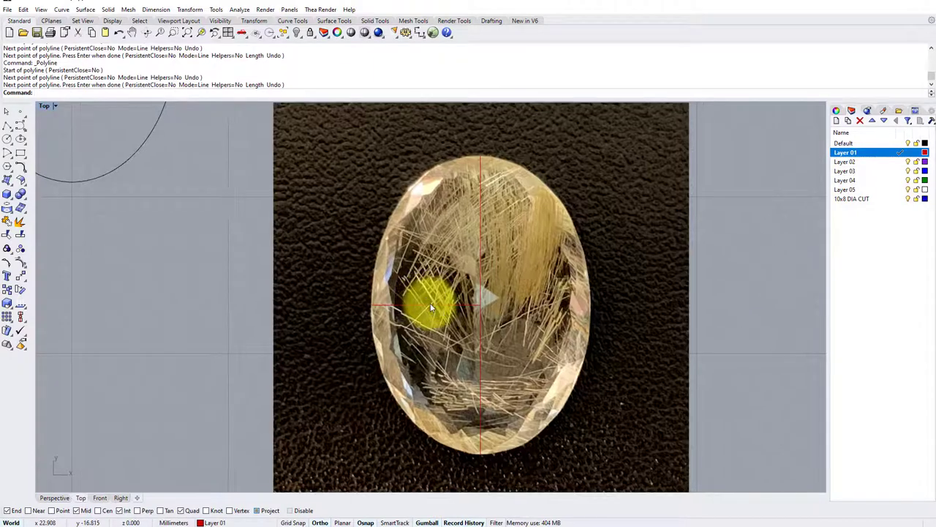
Step: Mirror the horizontal half line across the vertical centre line
{"action": "left_click", "coordinate": [430, 307]}
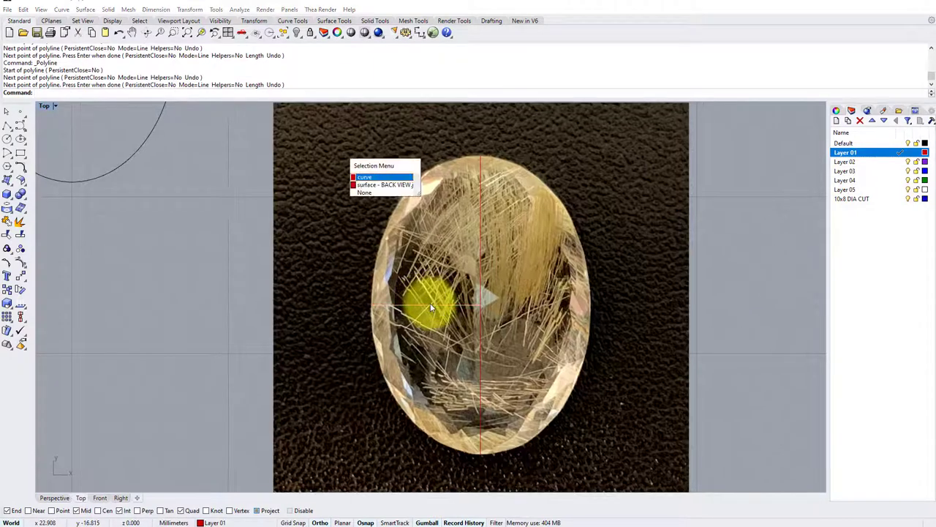
{"action": "left_click", "coordinate": [388, 184]}
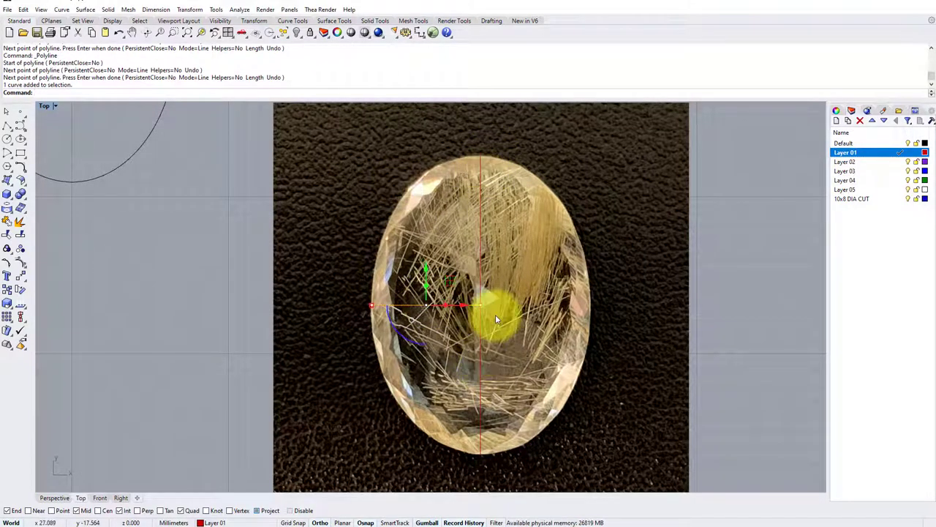
{"action": "type", "text": "M"}
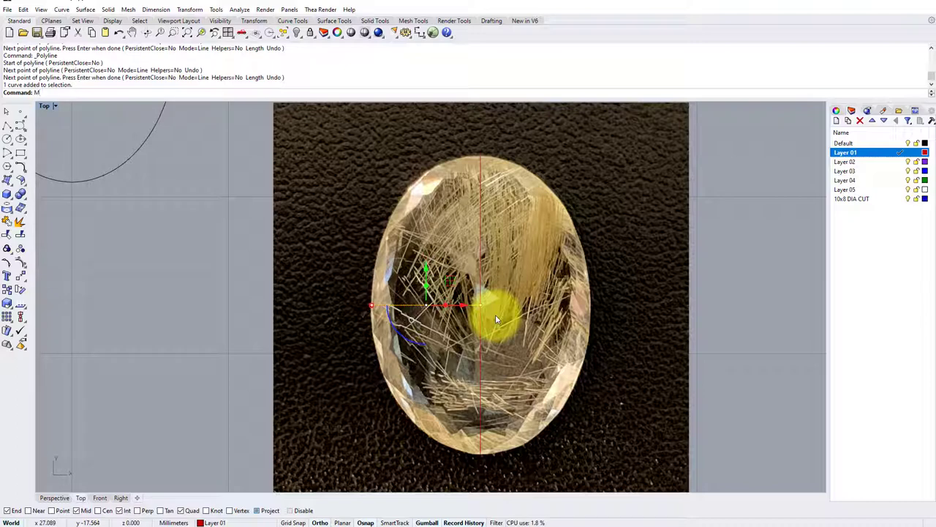
{"action": "type", "text": "irror"}
{"action": "key", "text": "Return"}
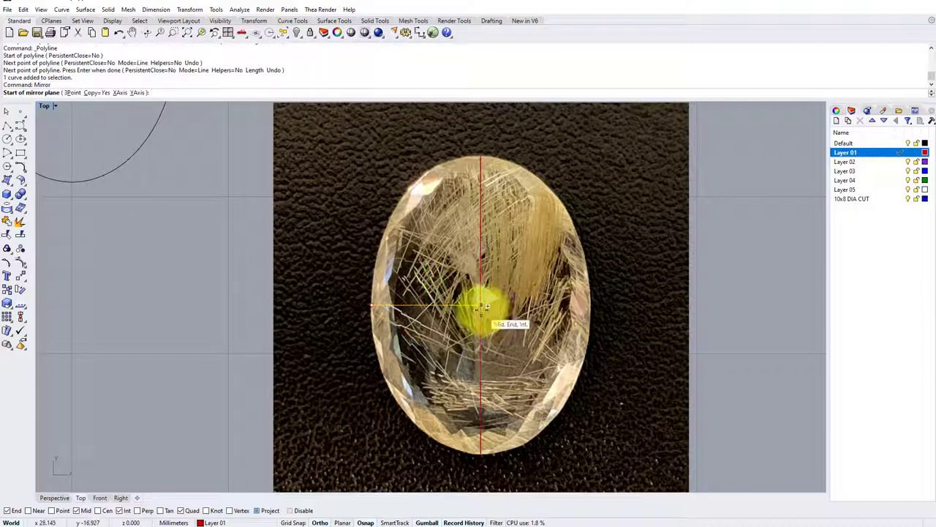
{"action": "left_click", "coordinate": [480, 308]}
{"action": "left_click", "coordinate": [482, 266]}
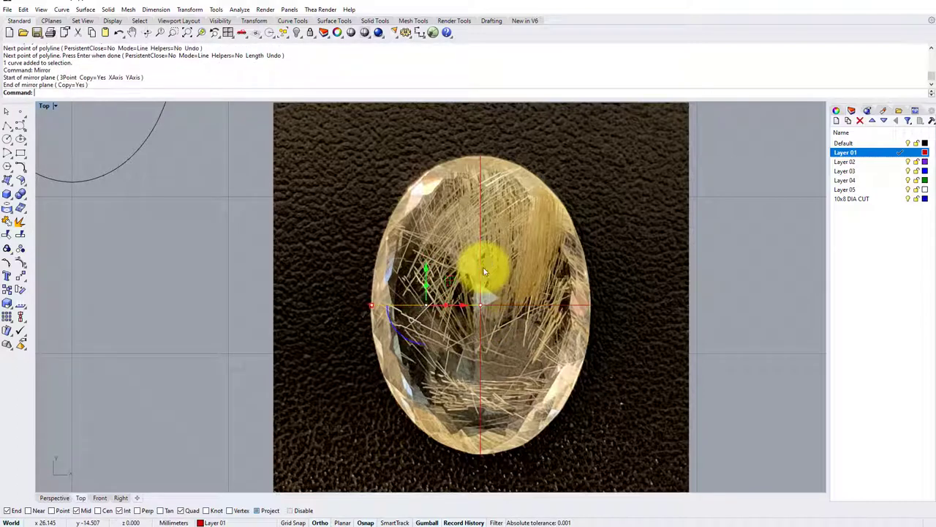
{"action": "key", "text": "Escape"}
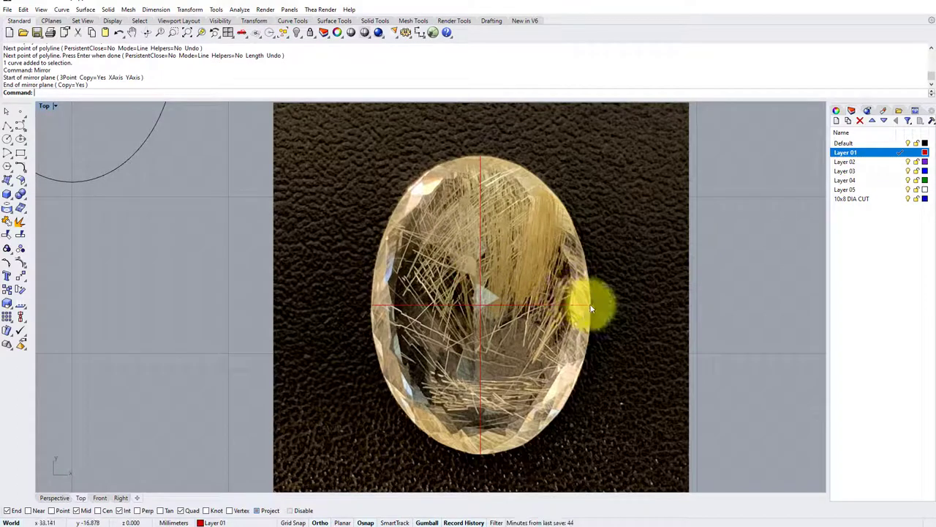
Step: Window-select the three guide lines over the gem photo
{"action": "mouse_move", "coordinate": [566, 302]}
{"action": "right_mouse_down"}
{"action": "mouse_move", "coordinate": [585, 299]}
{"action": "mouse_move", "coordinate": [578, 304]}
{"action": "mouse_move", "coordinate": [574, 277]}
{"action": "mouse_move", "coordinate": [571, 292]}
{"action": "right_mouse_up"}
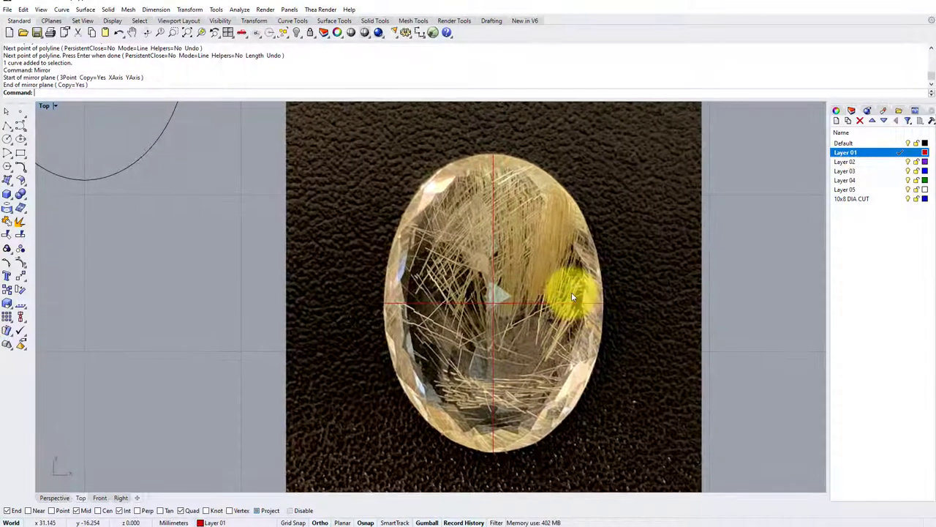
{"action": "scroll", "coordinate": [572, 292], "scroll_direction": "down", "scroll_amount": 2}
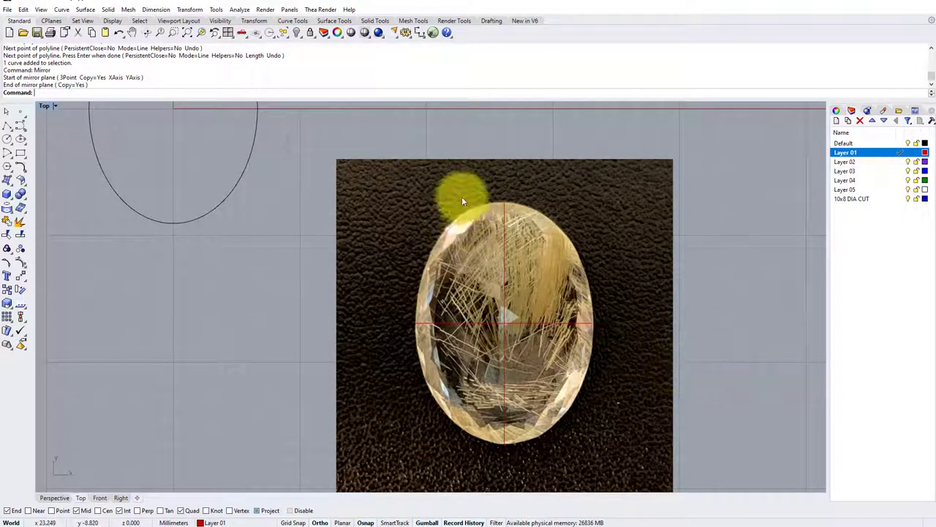
{"action": "left_click_drag", "start_coordinate": [406, 131], "coordinate": [616, 461]}
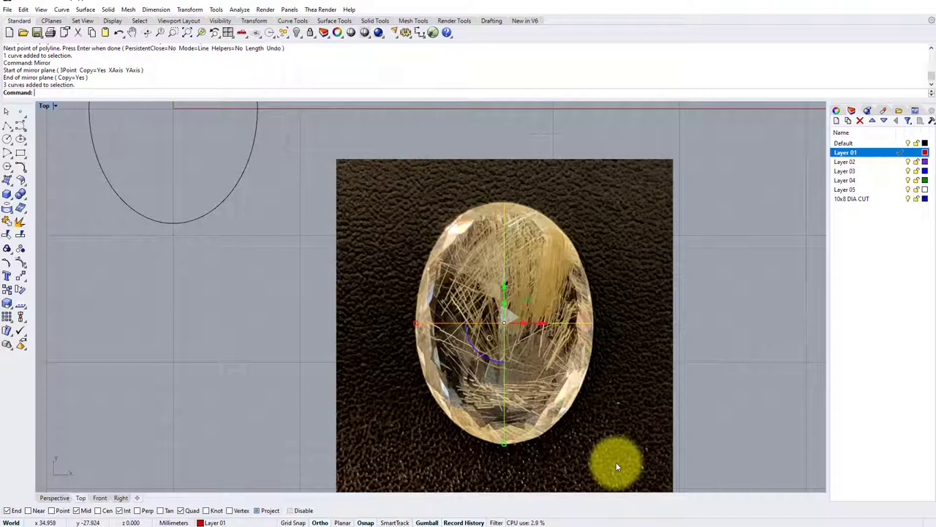
Step: Scale the photo and guide lines in 2-D so the gem measures 18.1 mm top to bottom
{"action": "left_click", "coordinate": [632, 297], "text": "shift"}
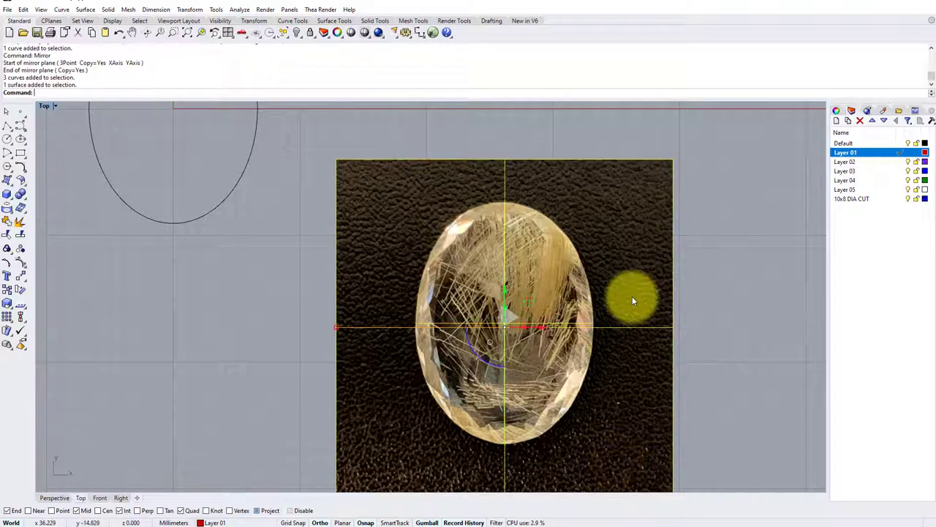
{"action": "left_click", "coordinate": [190, 9]}
{"action": "mouse_move", "coordinate": [204, 64]}
{"action": "left_click", "coordinate": [295, 75]}
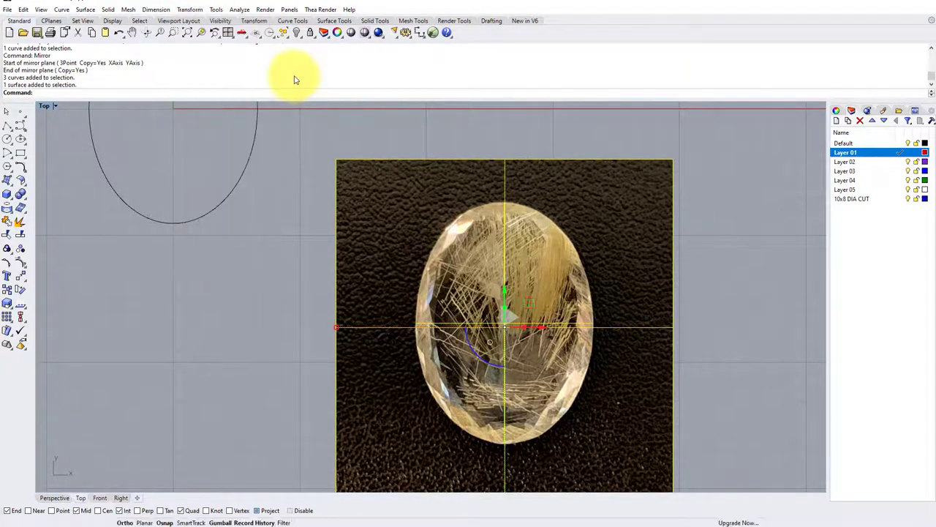
{"action": "left_click", "coordinate": [505, 202]}
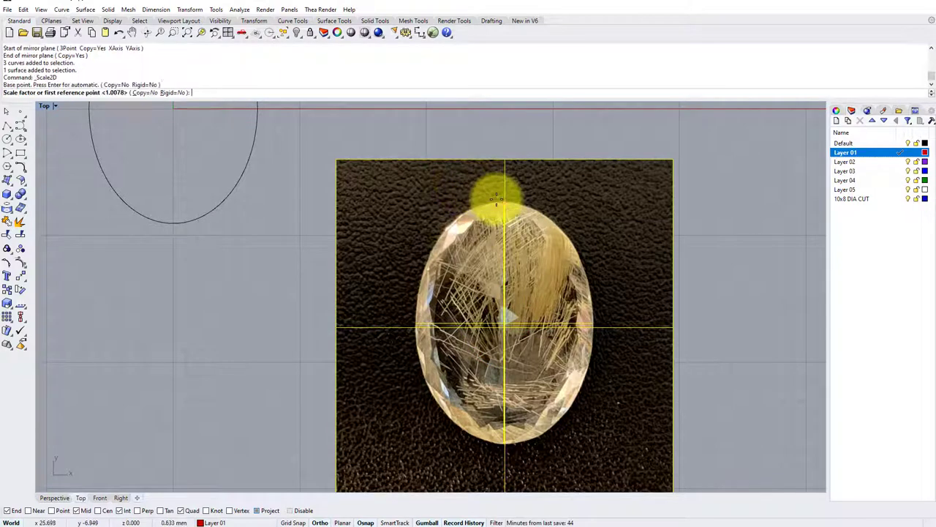
{"action": "left_click", "coordinate": [505, 441]}
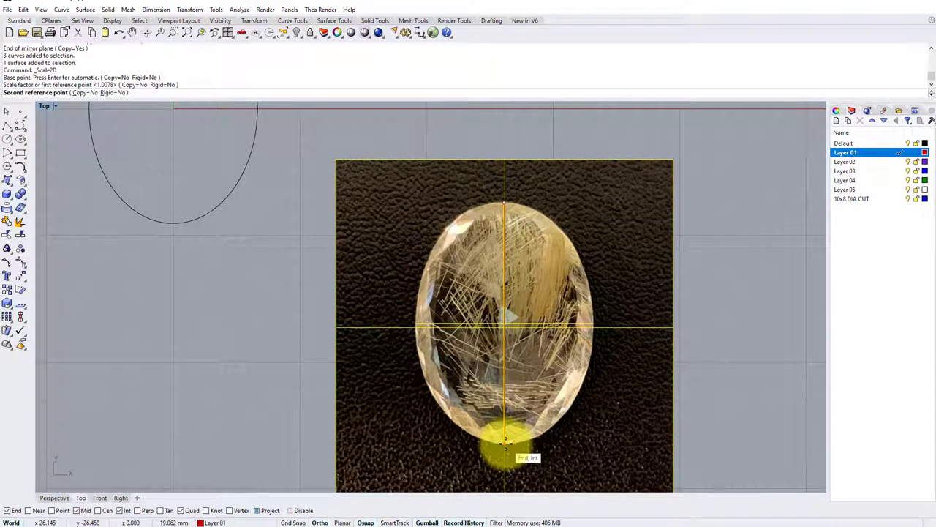
{"action": "type", "text": "18.1"}
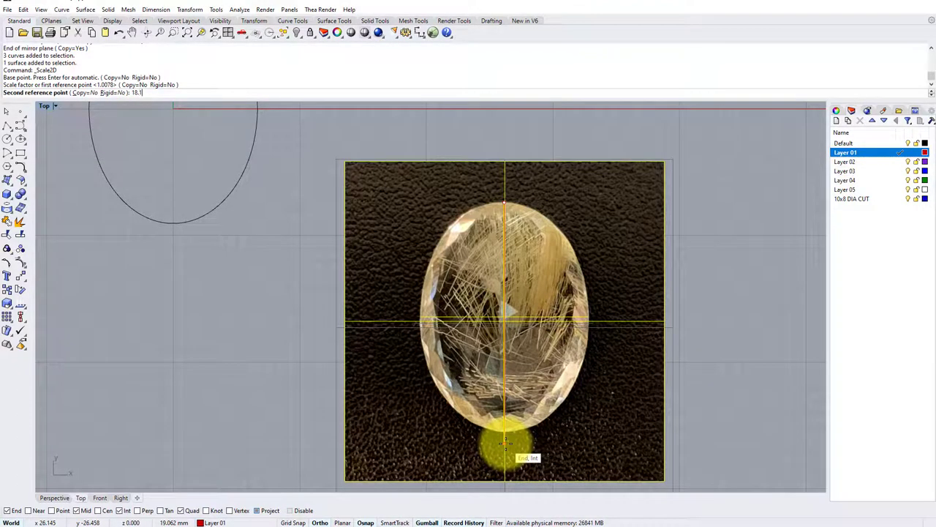
{"action": "key", "text": "Return"}
{"action": "left_click", "coordinate": [713, 323]}
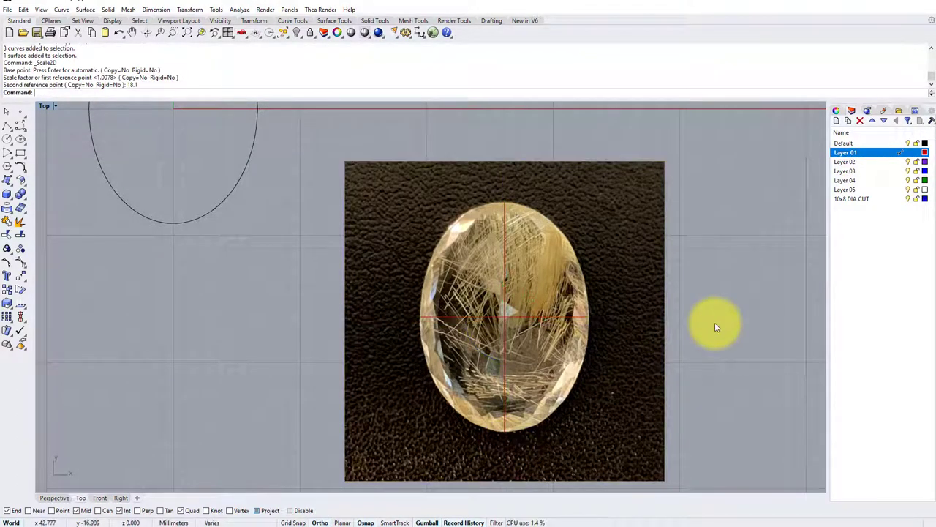
Step: Move the photo and guide lines from the gem's centre to the origin 0,0
{"action": "right_click_drag", "start_coordinate": [526, 251], "coordinate": [542, 259]}
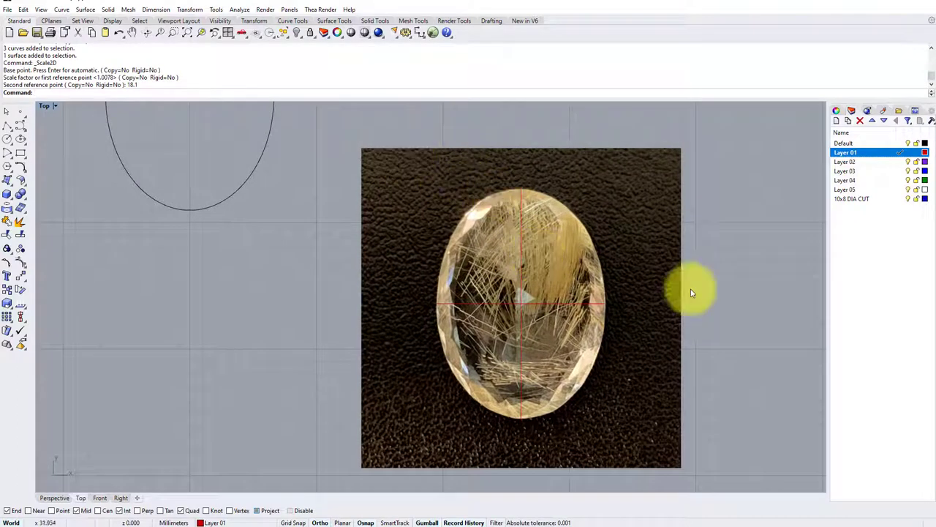
{"action": "left_click", "coordinate": [478, 265]}
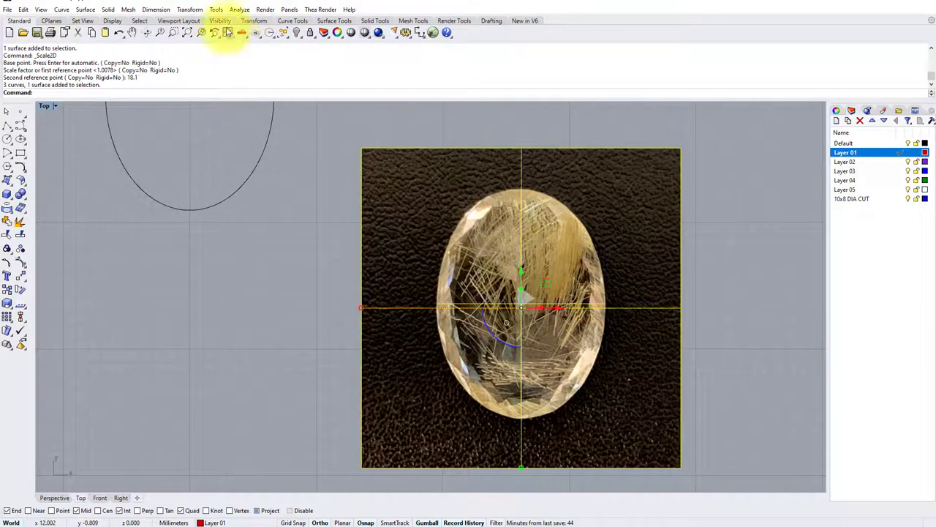
{"action": "left_click", "coordinate": [190, 9]}
{"action": "left_click", "coordinate": [196, 21]}
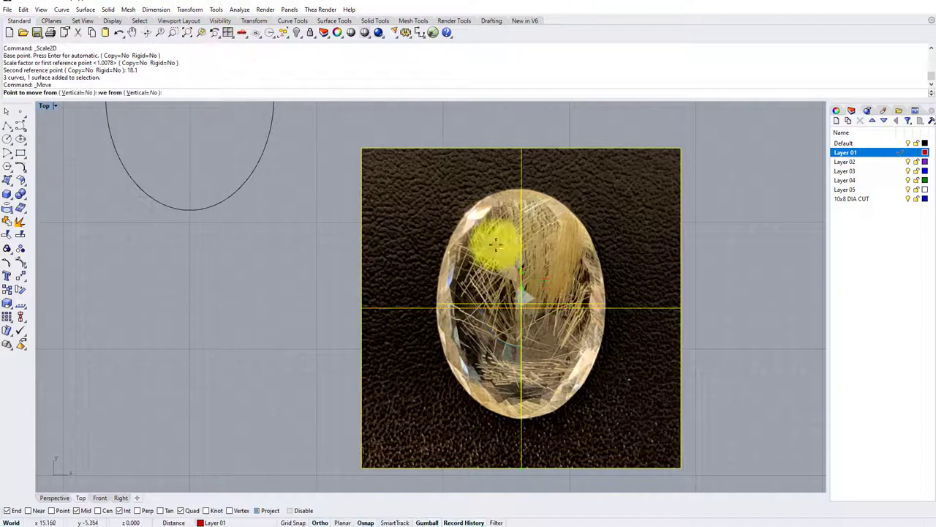
{"action": "left_click", "coordinate": [521, 303]}
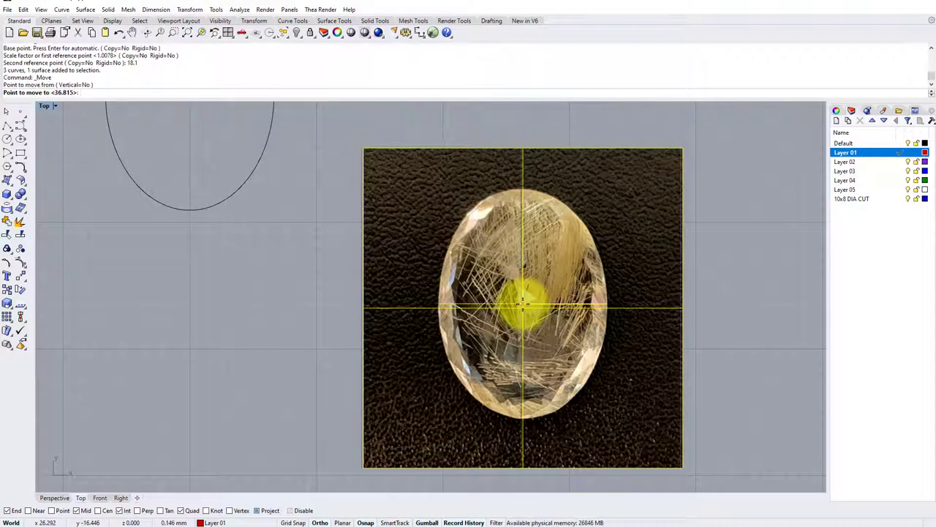
{"action": "type", "text": "0,0"}
{"action": "key", "text": "Return"}
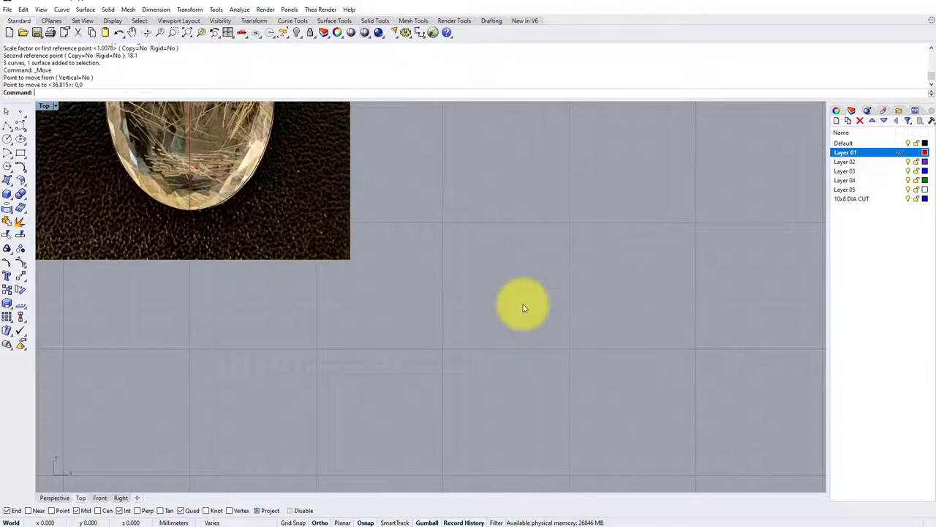
{"action": "key", "text": "Left"}
{"action": "key", "text": "Up"}
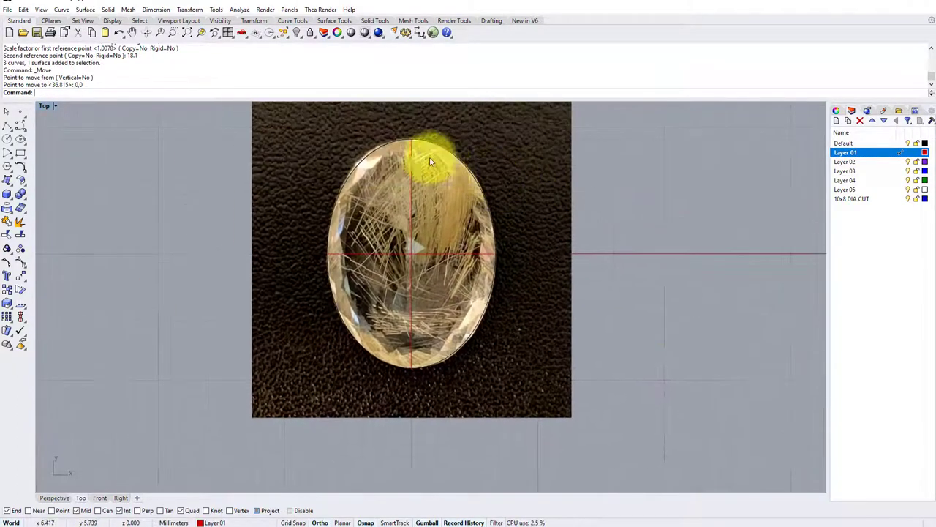
{"action": "key", "text": "Left"}
{"action": "key", "text": "Down"}
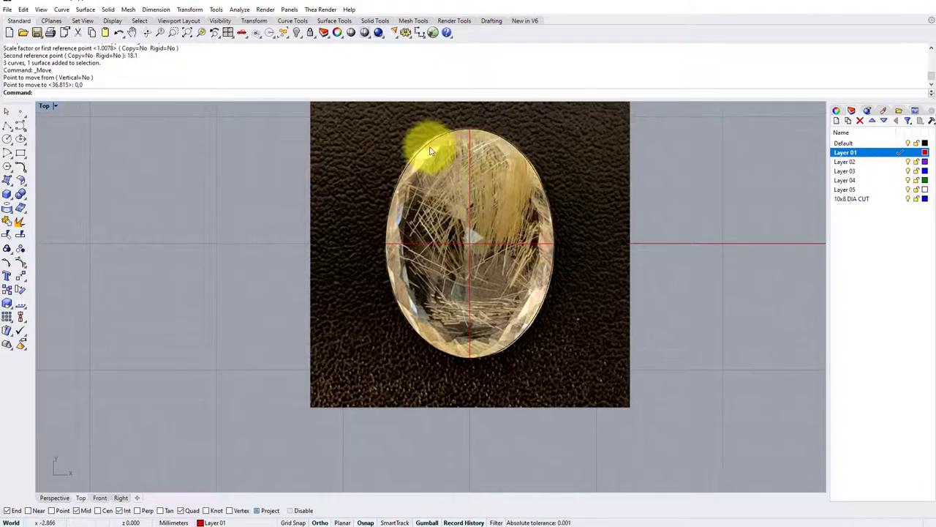
{"action": "left_click", "coordinate": [431, 147]}
Step: Set the Default layer's colour to white
{"action": "left_click", "coordinate": [377, 177]}
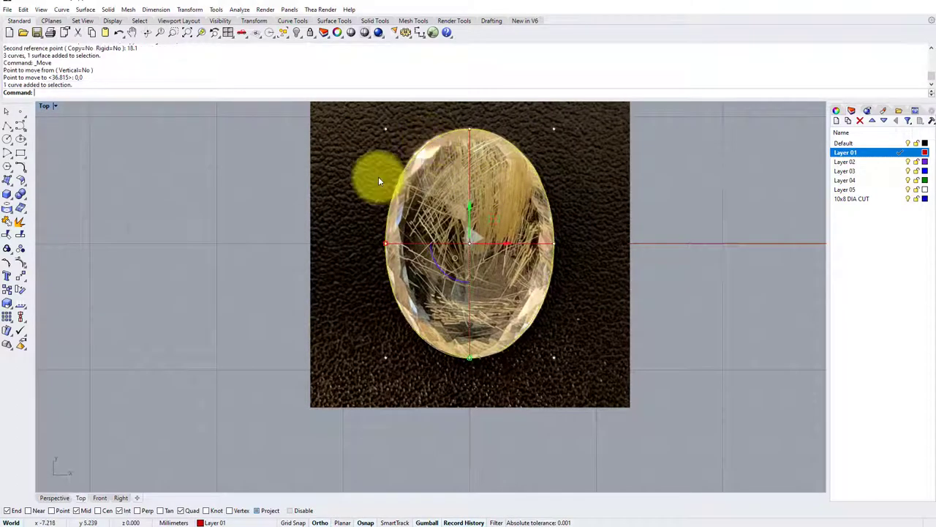
{"action": "left_click", "coordinate": [554, 160]}
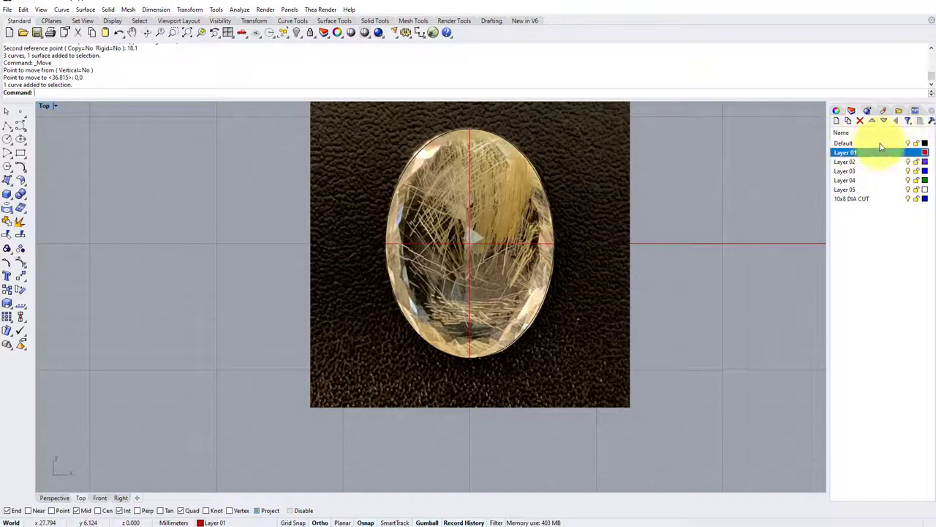
{"action": "left_click", "coordinate": [925, 144]}
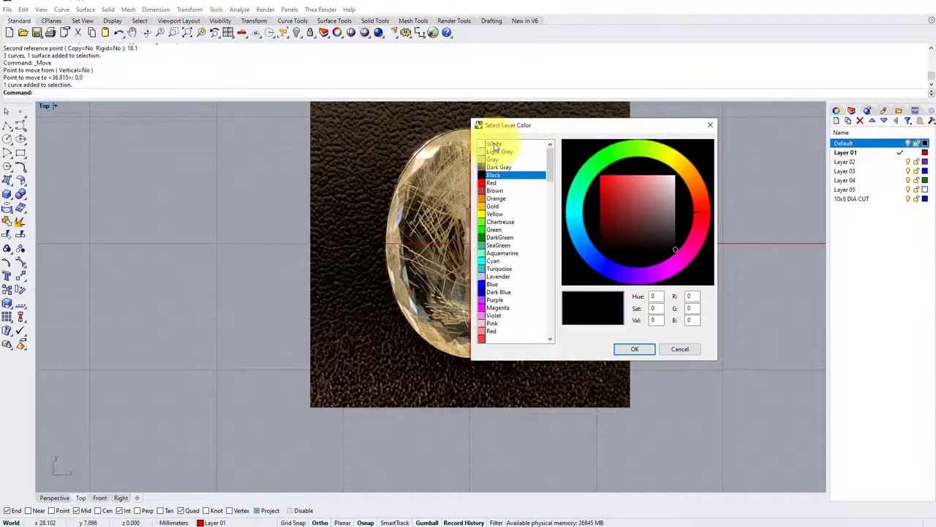
{"action": "left_click", "coordinate": [495, 144]}
{"action": "left_click", "coordinate": [635, 350]}
Step: Delete the reference photo and the three guide lines, keeping only the ellipse
{"action": "right_click_drag", "start_coordinate": [476, 143], "coordinate": [523, 188]}
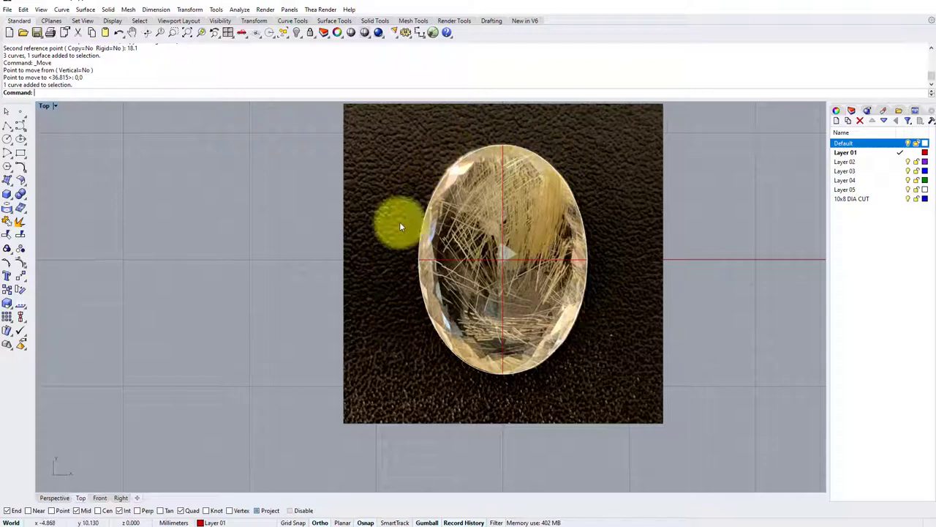
{"action": "right_click_drag", "start_coordinate": [506, 211], "coordinate": [470, 235]}
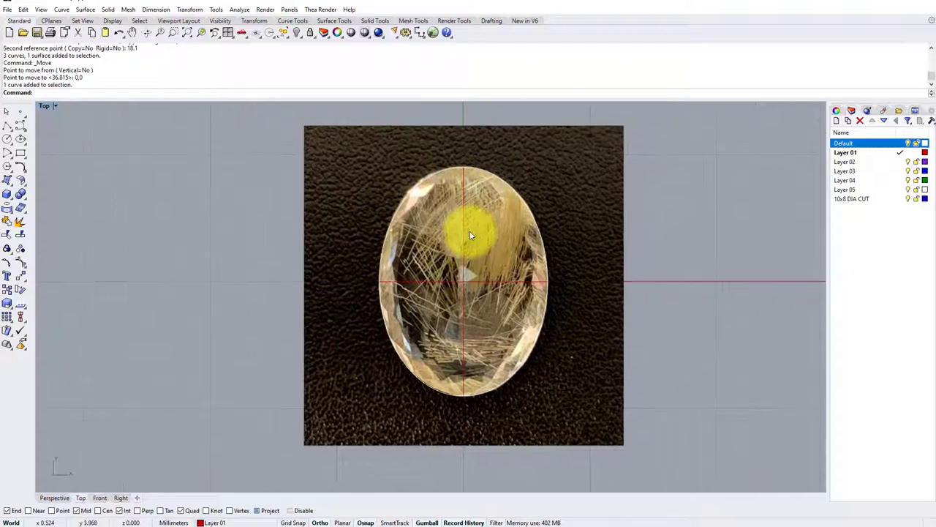
{"action": "left_click", "coordinate": [579, 220]}
{"action": "key", "text": "Delete"}
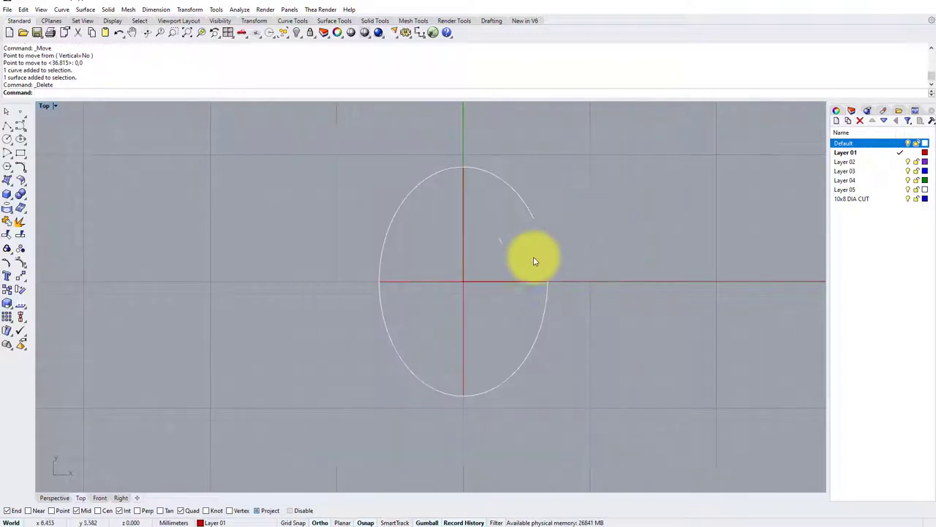
{"action": "left_click", "coordinate": [452, 276]}
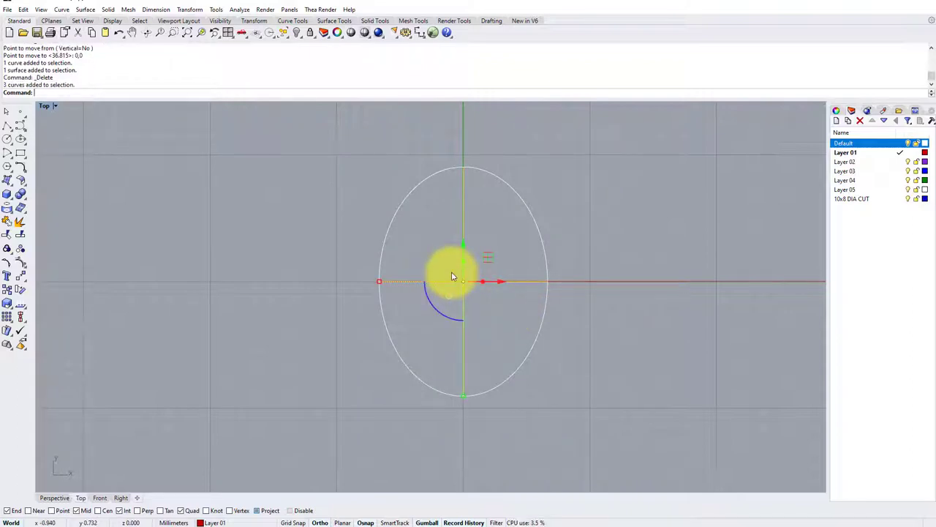
{"action": "key", "text": "Delete"}
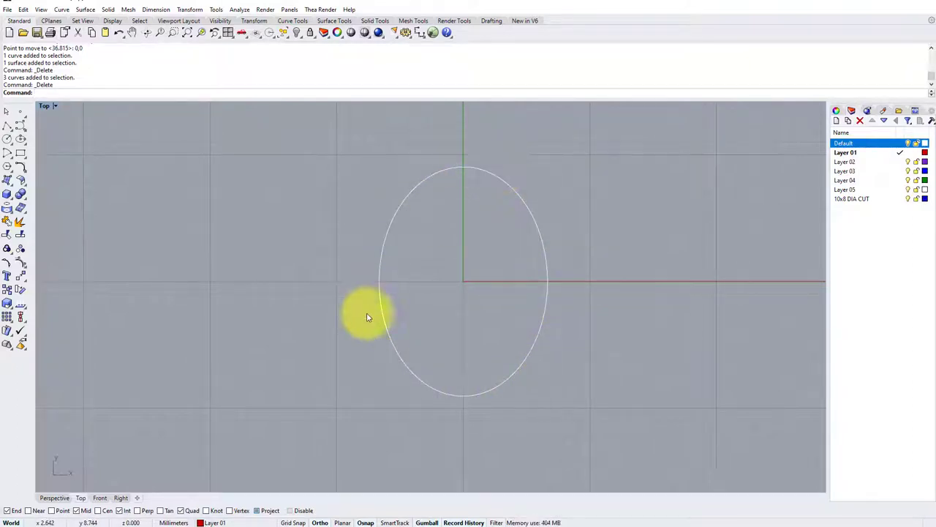
Step: Import 10 X 8 DIA CUT.3dm from the ASSETS folder into the scene
{"action": "left_click", "coordinate": [7, 9]}
{"action": "left_click", "coordinate": [24, 125]}
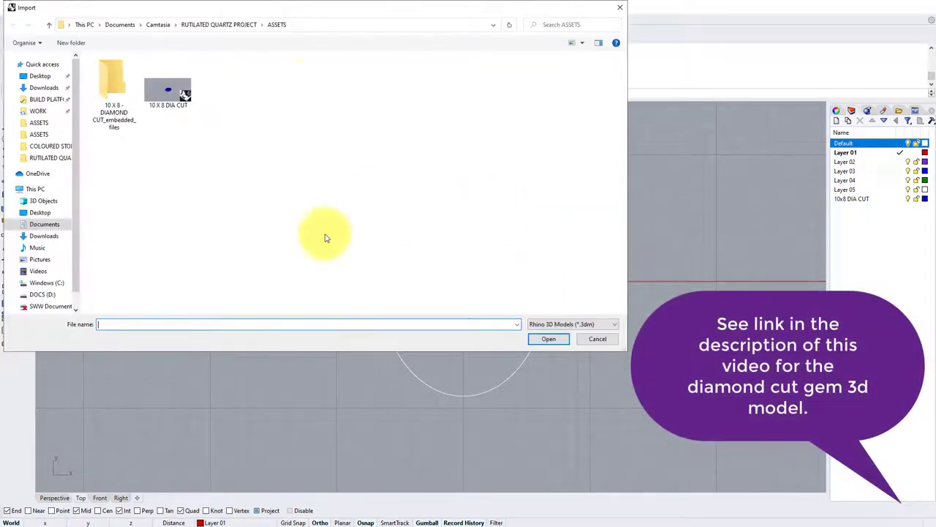
{"action": "double_click", "coordinate": [153, 86]}
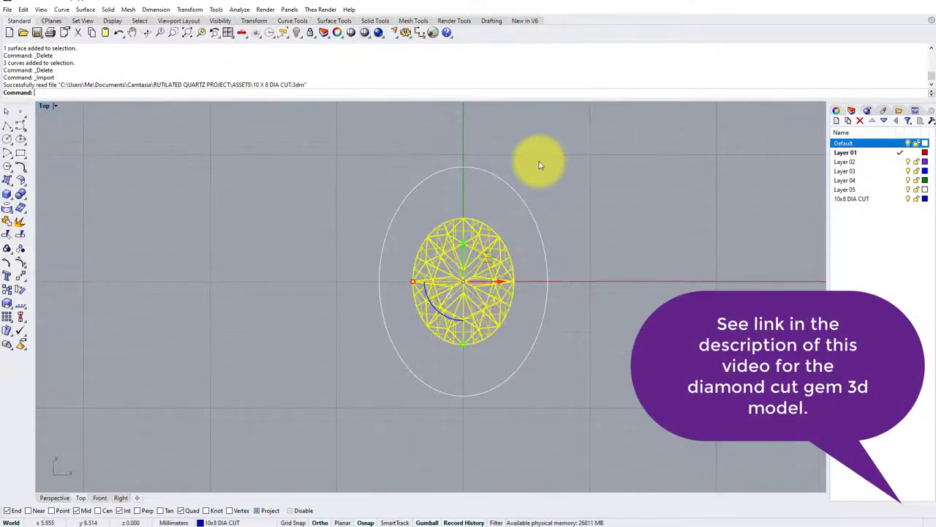
{"action": "key", "text": "Escape"}
Step: Inspect the imported gem in the Perspective view, then return to a maximized Top view
{"action": "double_click", "coordinate": [45, 106]}
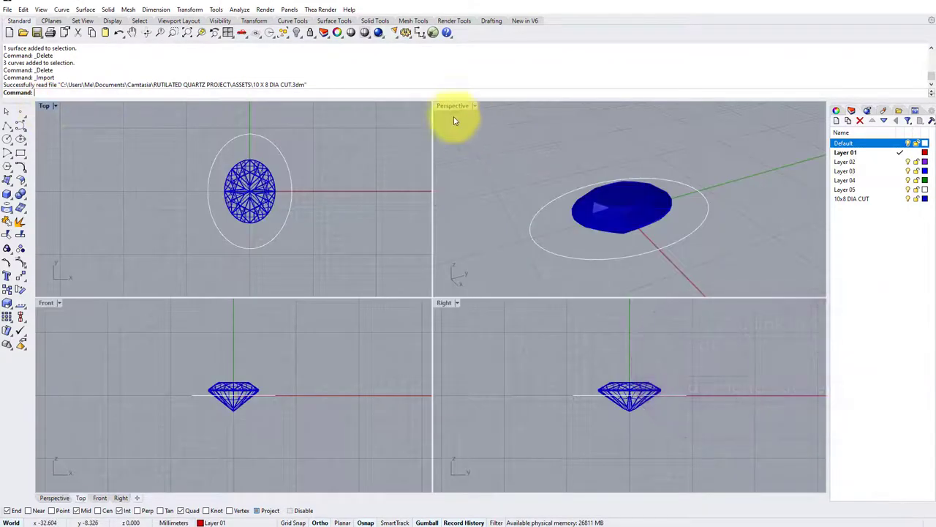
{"action": "double_click", "coordinate": [454, 107]}
{"action": "right_click_drag", "start_coordinate": [507, 261], "coordinate": [437, 253]}
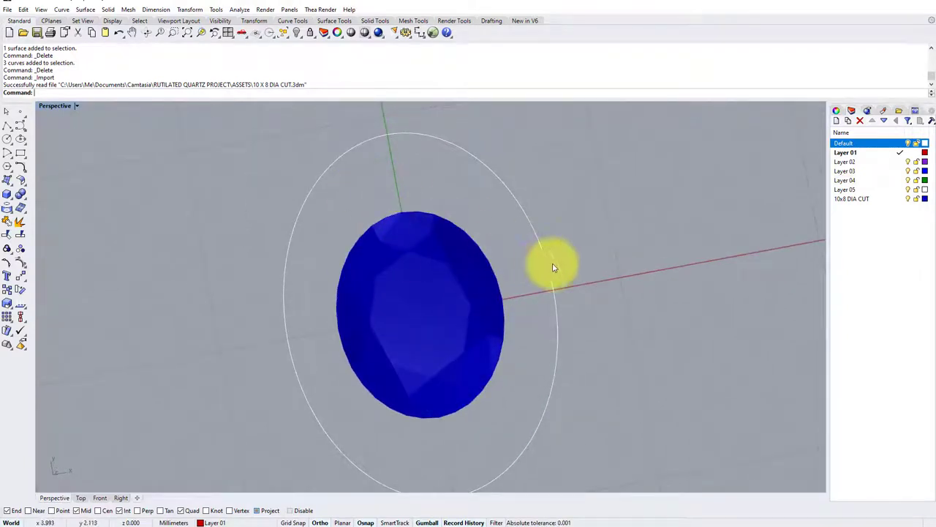
{"action": "double_click", "coordinate": [49, 105]}
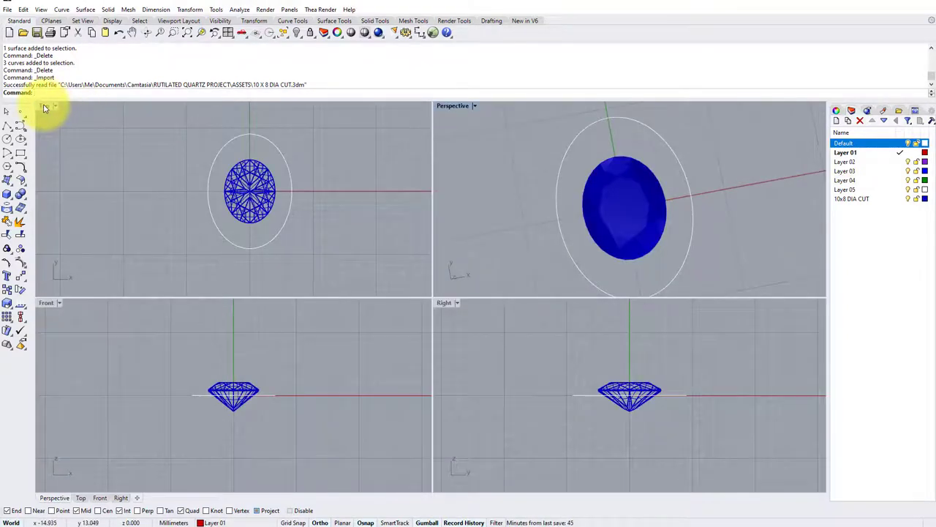
{"action": "double_click", "coordinate": [44, 106]}
{"action": "scroll", "coordinate": [429, 183], "scroll_direction": "up", "scroll_amount": 5}
Step: Scale the gem in 3-D from the origin so its tip reaches the oval's side
{"action": "left_click", "coordinate": [430, 211]}
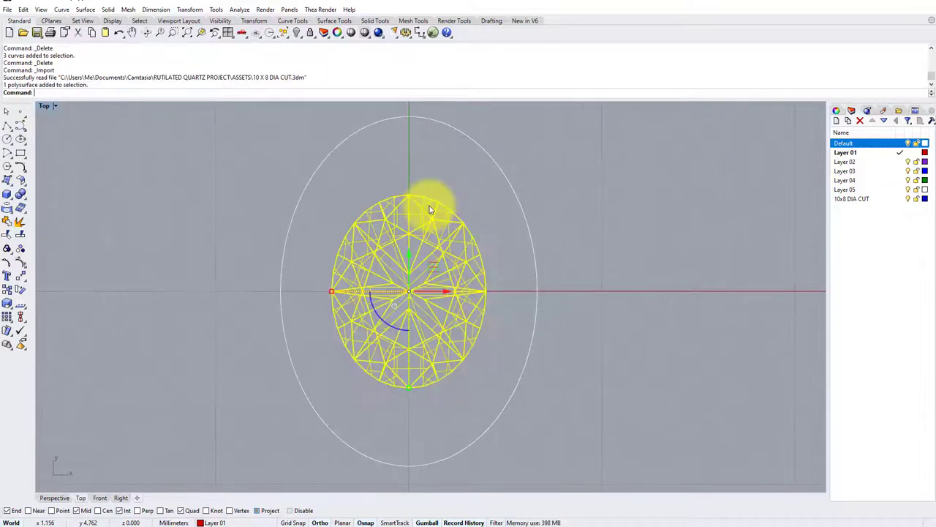
{"action": "left_click", "coordinate": [189, 10]}
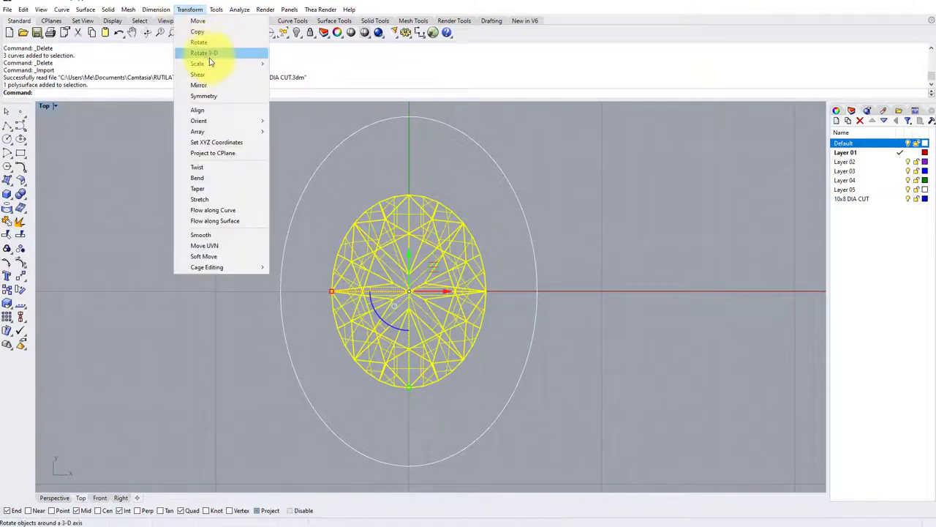
{"action": "mouse_move", "coordinate": [209, 63]}
{"action": "left_click", "coordinate": [285, 66]}
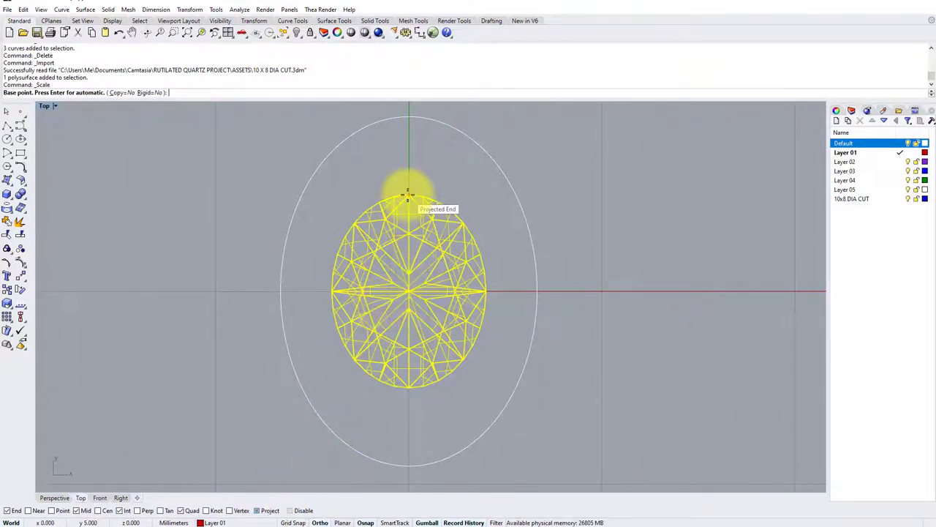
{"action": "right_click_drag", "start_coordinate": [425, 177], "coordinate": [436, 180]}
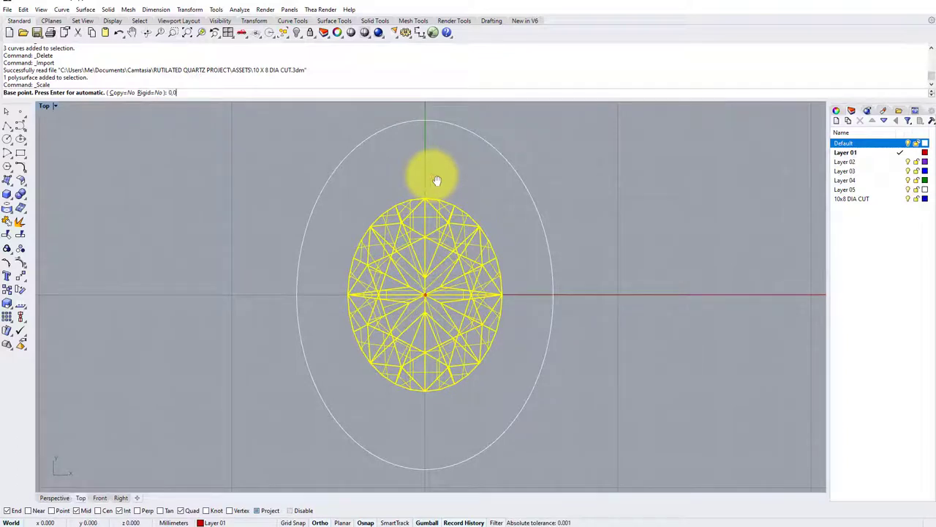
{"action": "key", "text": "Return"}
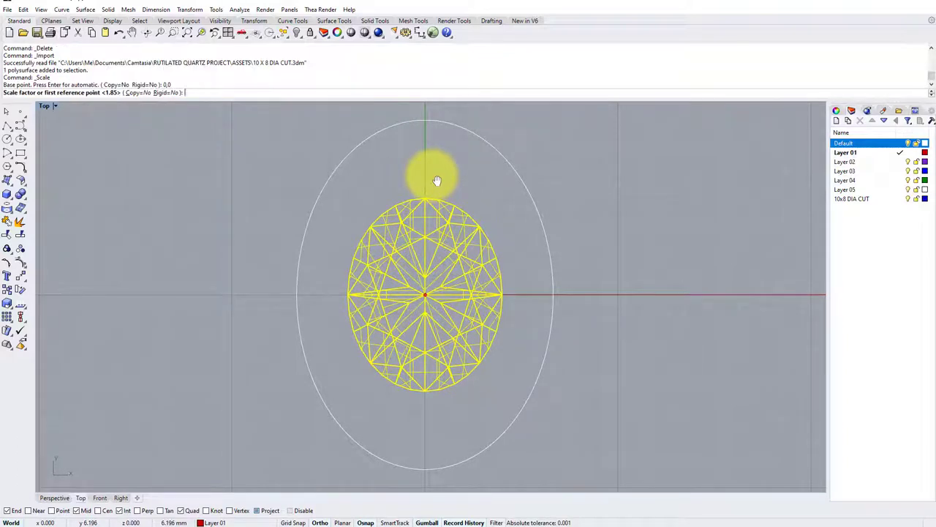
{"action": "left_click", "coordinate": [346, 297]}
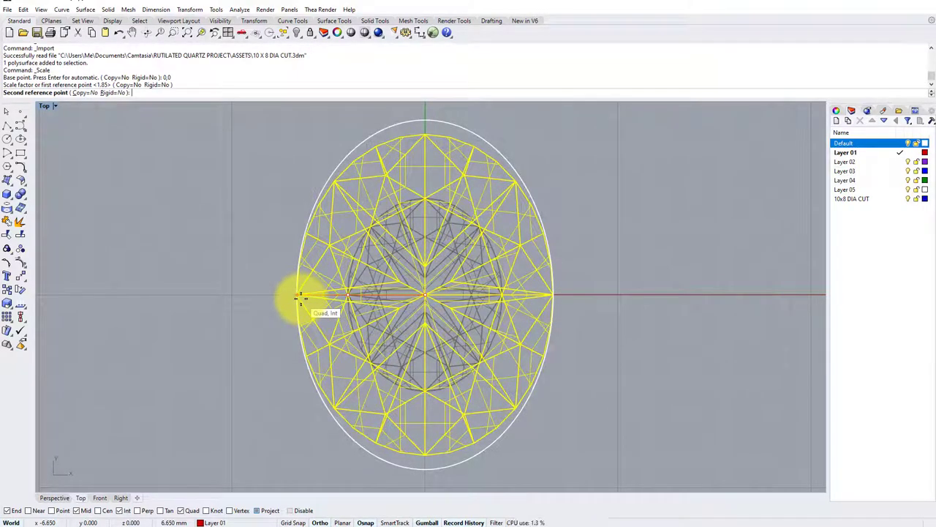
{"action": "left_click", "coordinate": [300, 296]}
{"action": "left_click", "coordinate": [596, 197]}
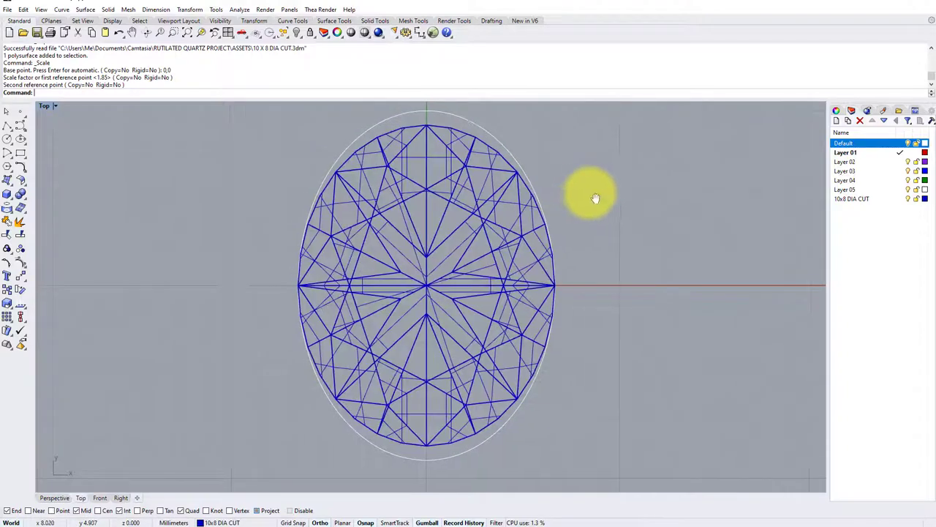
{"action": "right_click_drag", "start_coordinate": [595, 197], "coordinate": [608, 201]}
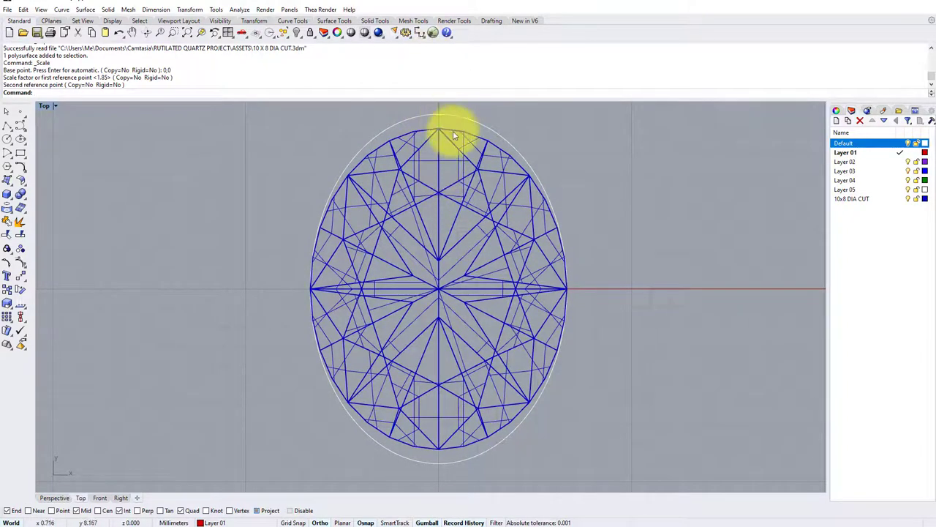
Step: Stretch the gem's length with Scale 1-D from 0,0 to the oval's top
{"action": "left_click", "coordinate": [463, 157]}
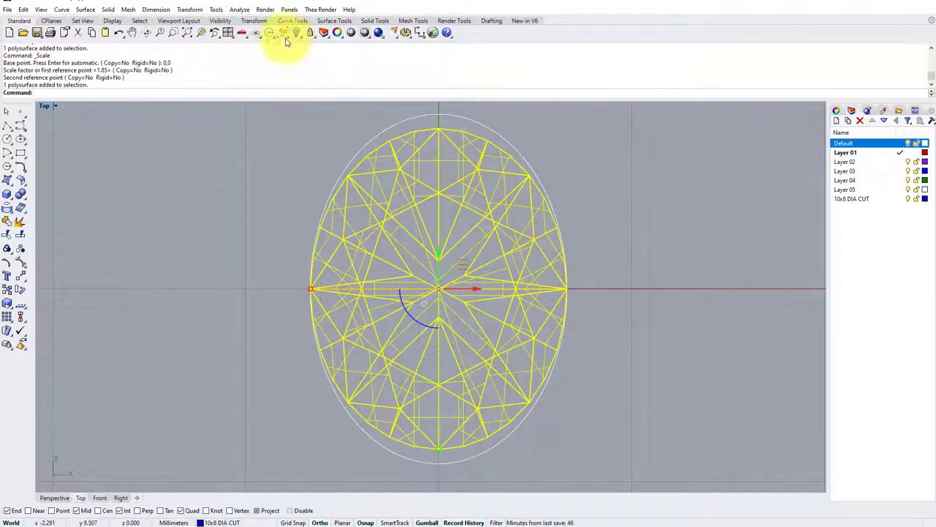
{"action": "left_click", "coordinate": [189, 10]}
{"action": "mouse_move", "coordinate": [214, 68]}
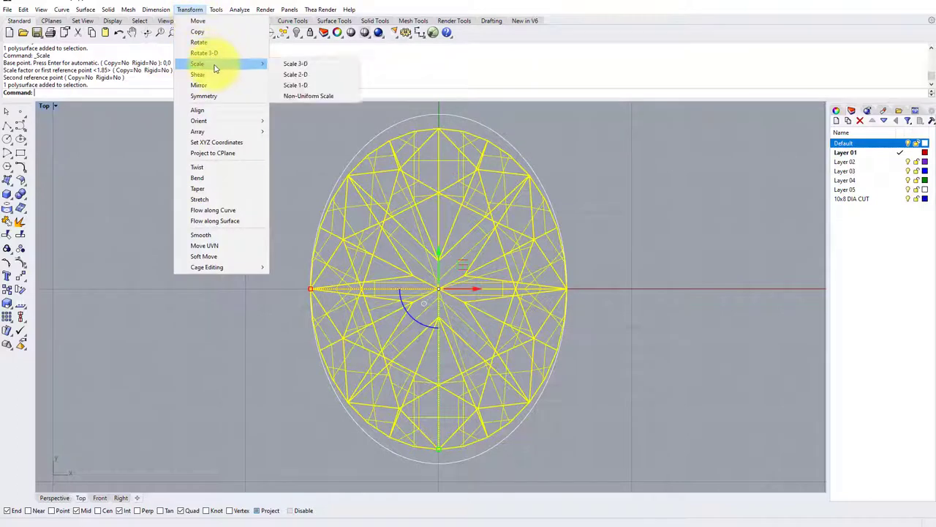
{"action": "left_click", "coordinate": [322, 86]}
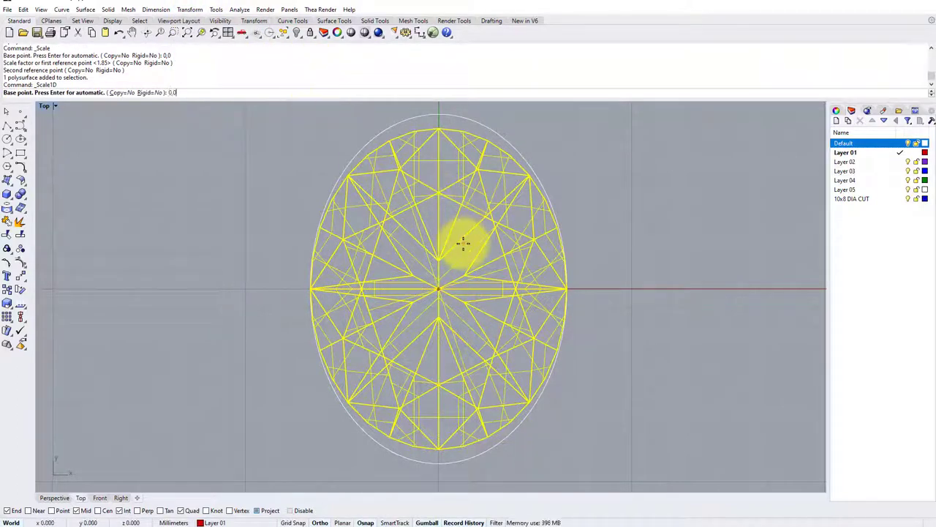
{"action": "type", "text": "0,0"}
{"action": "key", "text": "Return"}
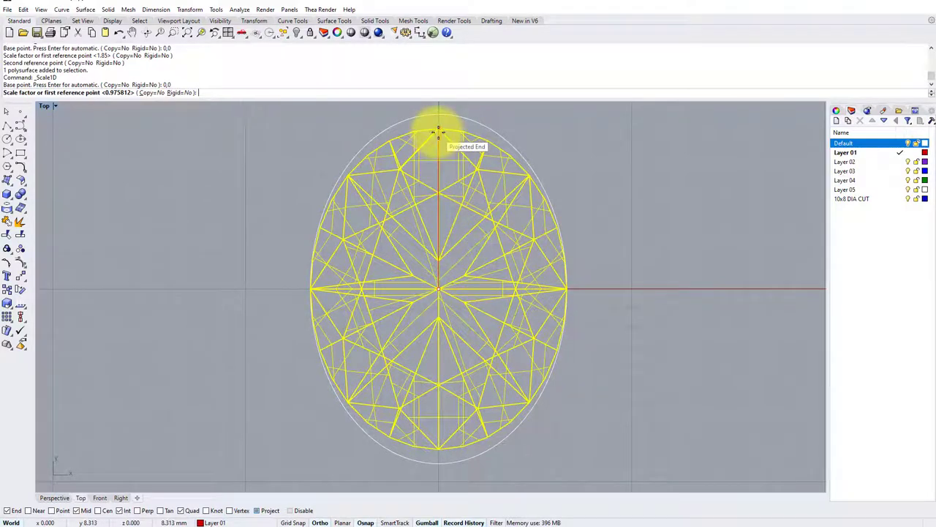
{"action": "left_click", "coordinate": [439, 130]}
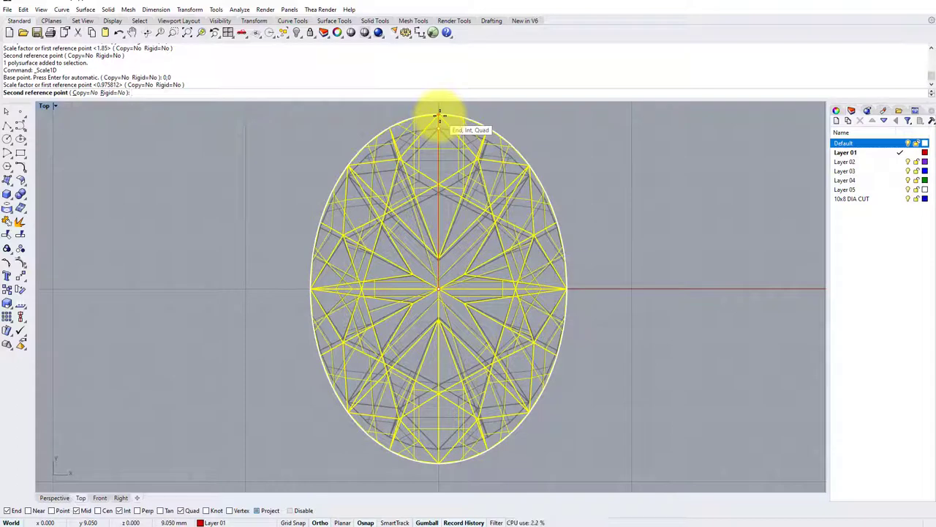
{"action": "left_click", "coordinate": [440, 115]}
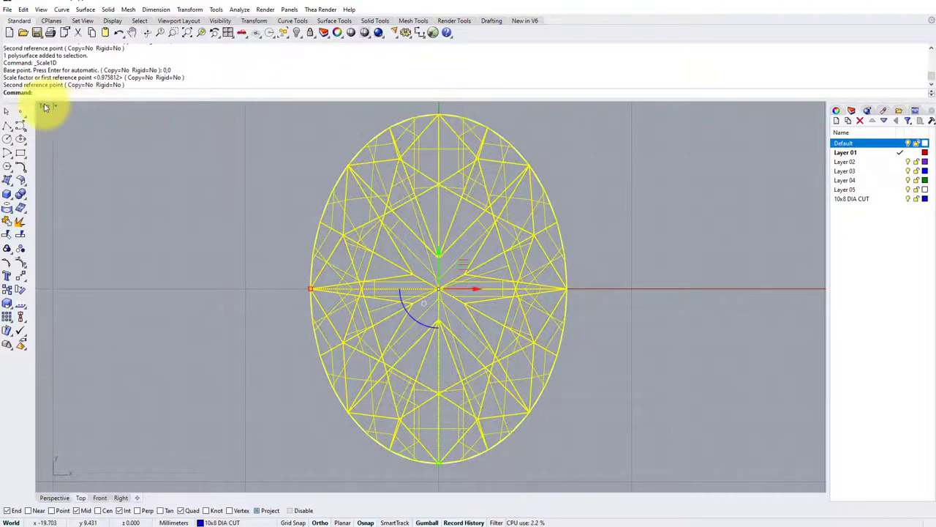
Step: Check the stretched gem from the side in a maximized Perspective view
{"action": "double_click", "coordinate": [46, 105]}
{"action": "double_click", "coordinate": [457, 107]}
{"action": "right_click_drag", "start_coordinate": [637, 142], "coordinate": [481, 215]}
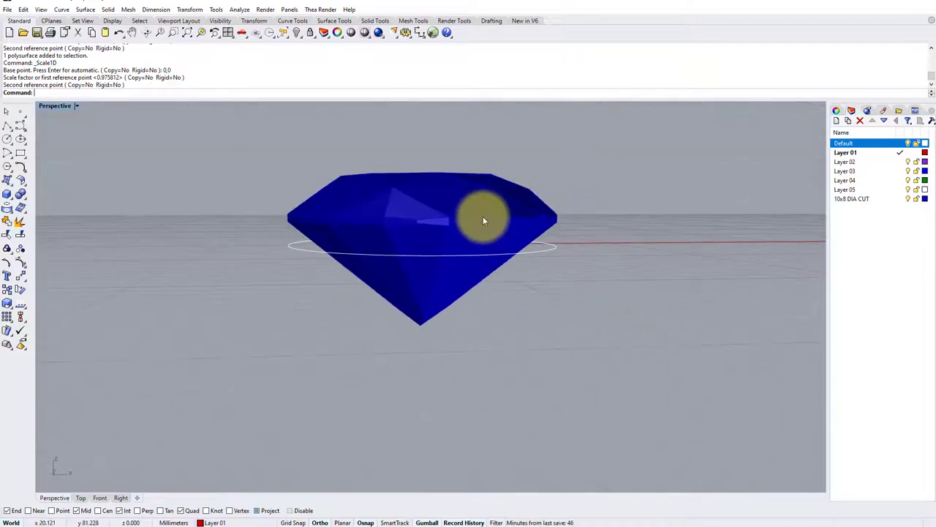
Step: Maximize the Perspective view and orbit the gem to inspect its top facets and girdle
{"action": "left_click", "coordinate": [481, 215]}
{"action": "double_click", "coordinate": [63, 110]}
{"action": "left_click", "coordinate": [252, 131]}
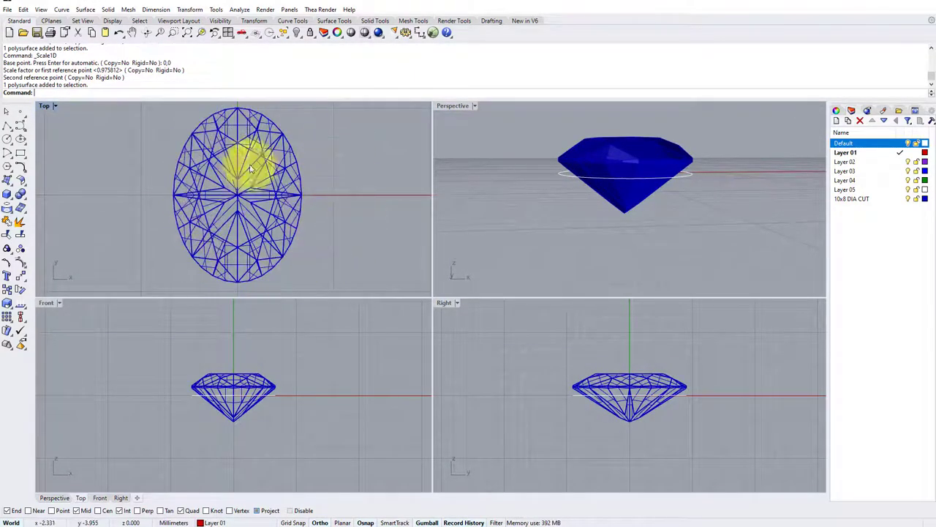
{"action": "double_click", "coordinate": [450, 106]}
{"action": "right_click_drag", "start_coordinate": [414, 151], "coordinate": [366, 203]}
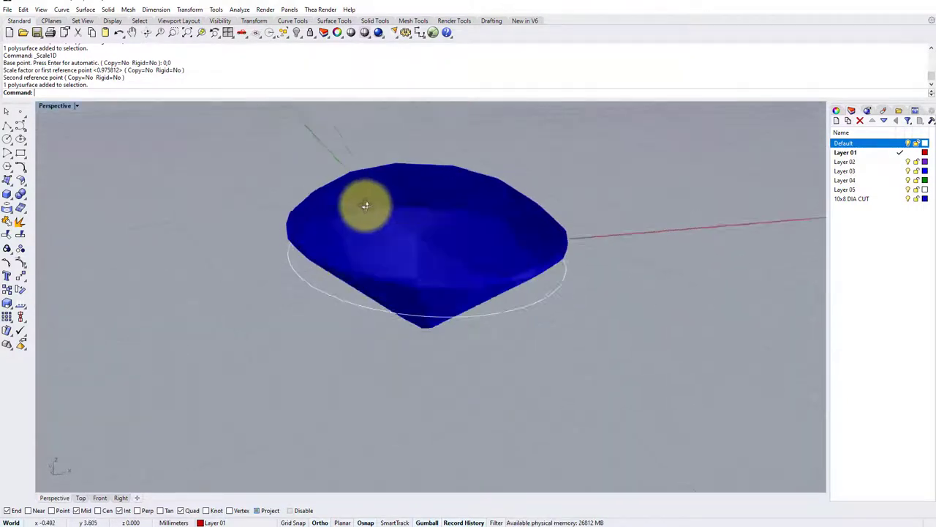
{"action": "right_click_drag", "start_coordinate": [418, 241], "coordinate": [417, 226]}
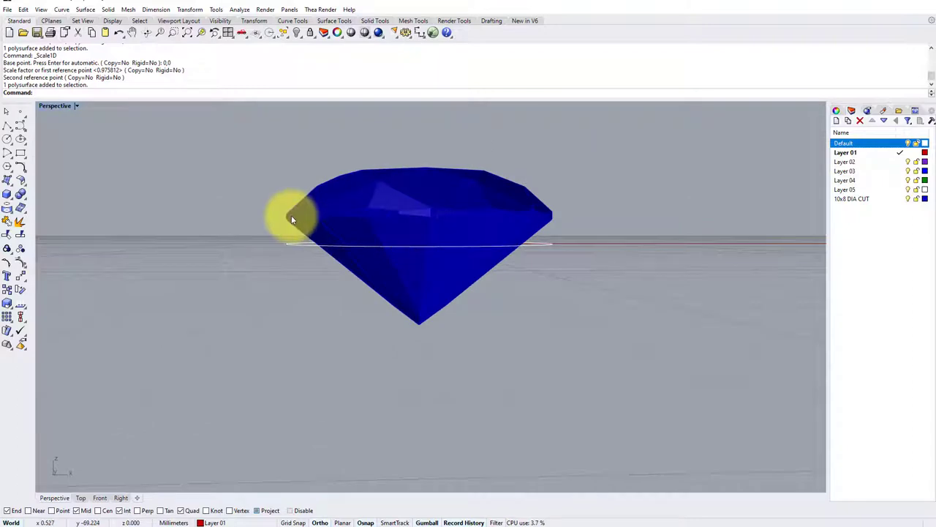
{"action": "right_click_drag", "start_coordinate": [293, 215], "coordinate": [407, 319]}
{"action": "right_click_drag", "start_coordinate": [543, 234], "coordinate": [507, 224]}
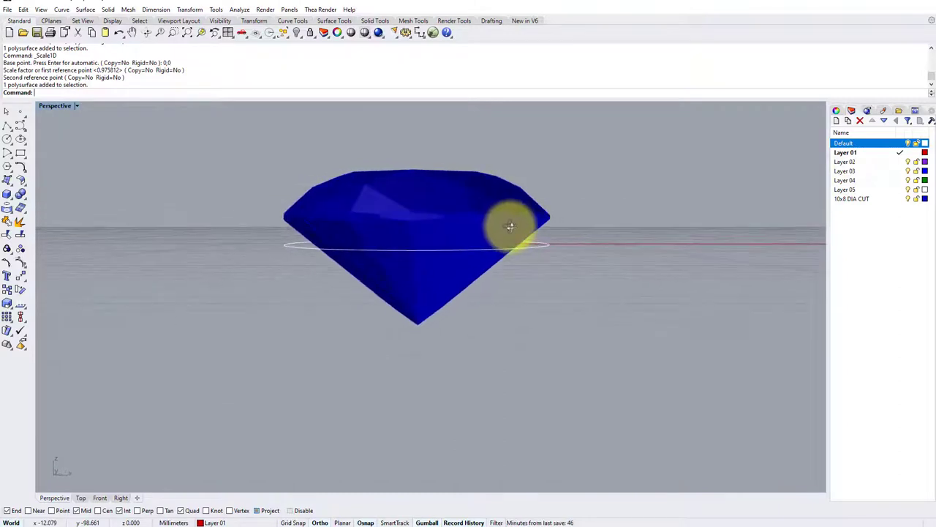
{"action": "mouse_move", "coordinate": [491, 255]}
{"action": "right_mouse_down"}
{"action": "mouse_move", "coordinate": [476, 258]}
{"action": "mouse_move", "coordinate": [486, 255]}
{"action": "right_mouse_up"}
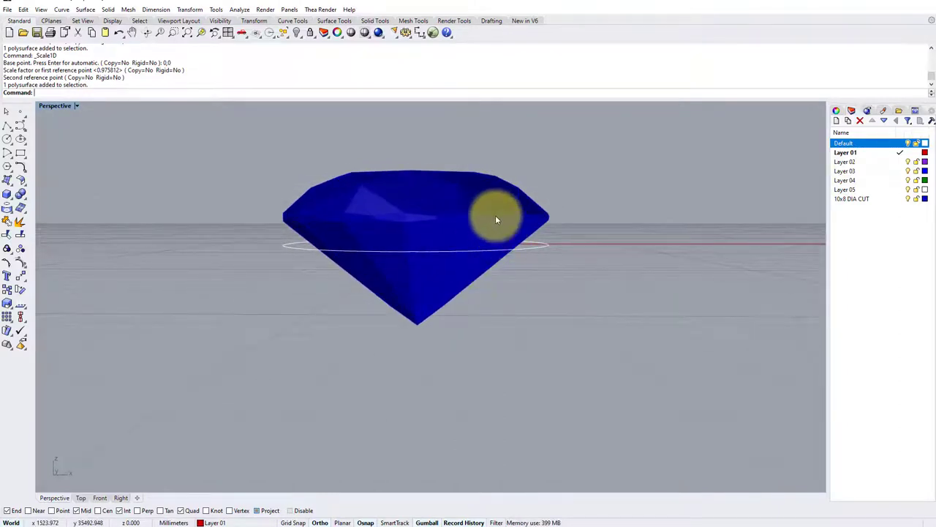
{"action": "right_click_drag", "start_coordinate": [471, 183], "coordinate": [460, 258]}
Step: Select the gem and switch from four views to a maximized Front view
{"action": "left_click", "coordinate": [456, 201]}
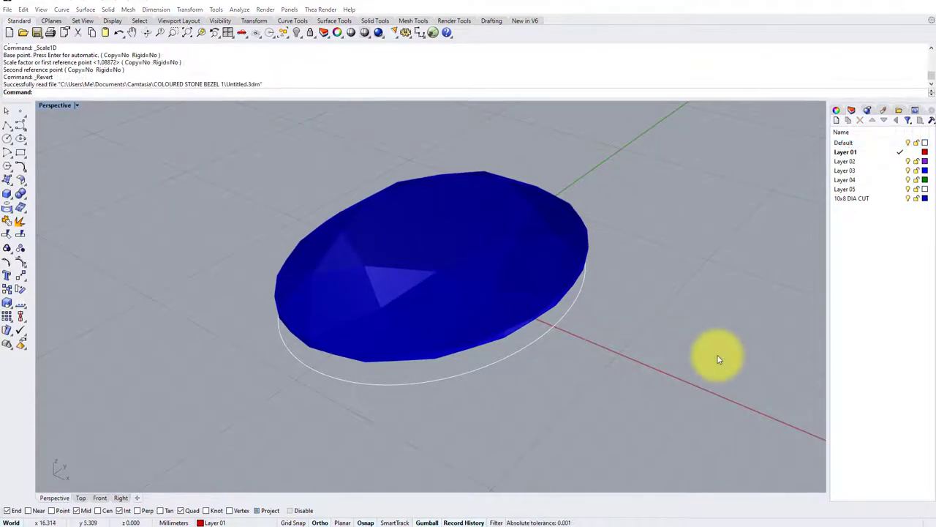
{"action": "double_click", "coordinate": [46, 104]}
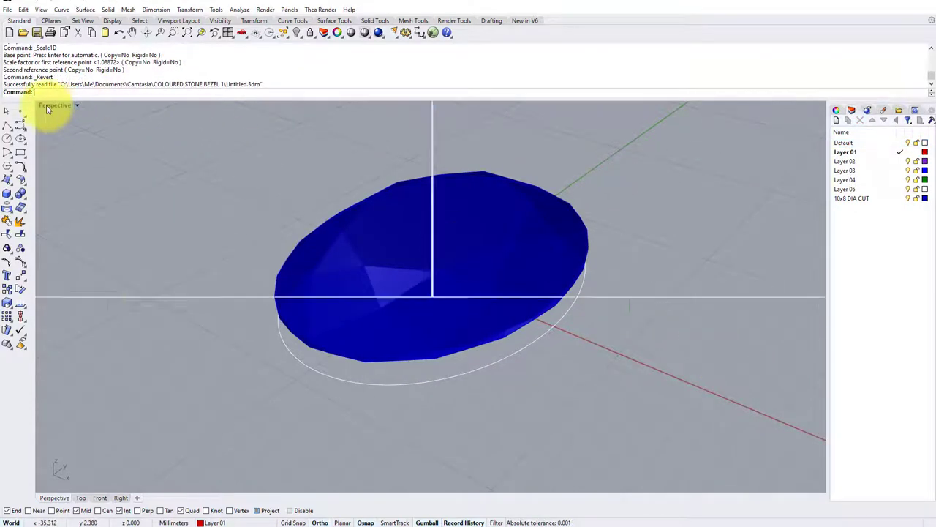
{"action": "double_click", "coordinate": [42, 305]}
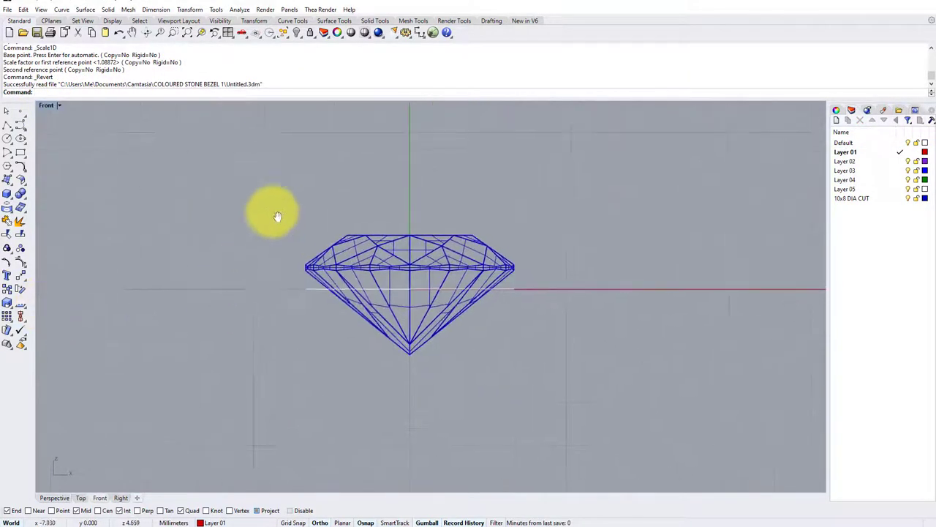
Step: Set the Front viewport's display mode to Ghosted
{"action": "left_click", "coordinate": [49, 107]}
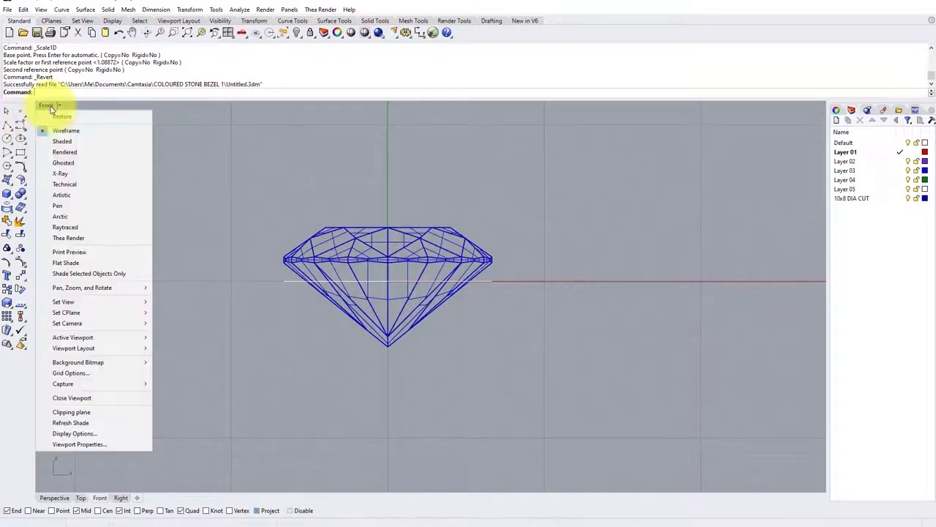
{"action": "left_click", "coordinate": [63, 162]}
{"action": "right_click_drag", "start_coordinate": [314, 278], "coordinate": [243, 243]}
Step: Place the side-view gem photo as a Picture by two corners beside the model, then select it
{"action": "left_click", "coordinate": [155, 106]}
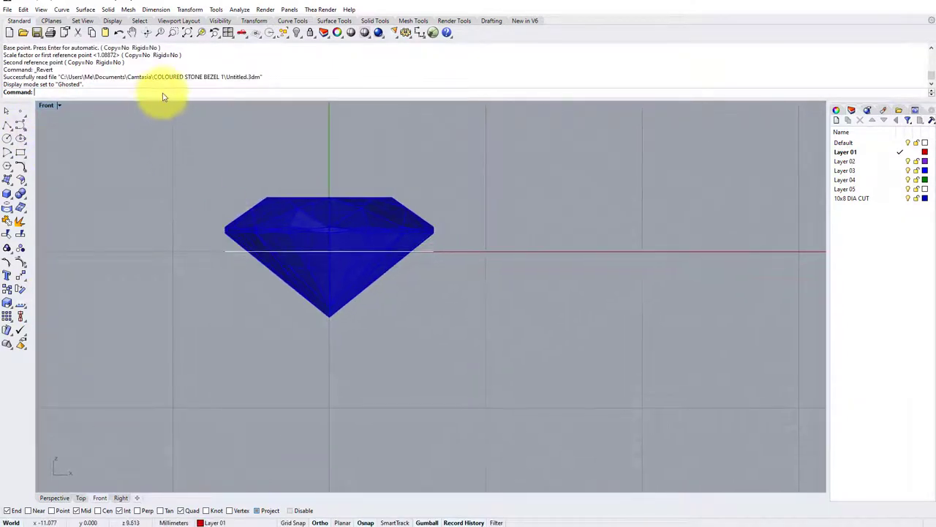
{"action": "key", "text": "Return"}
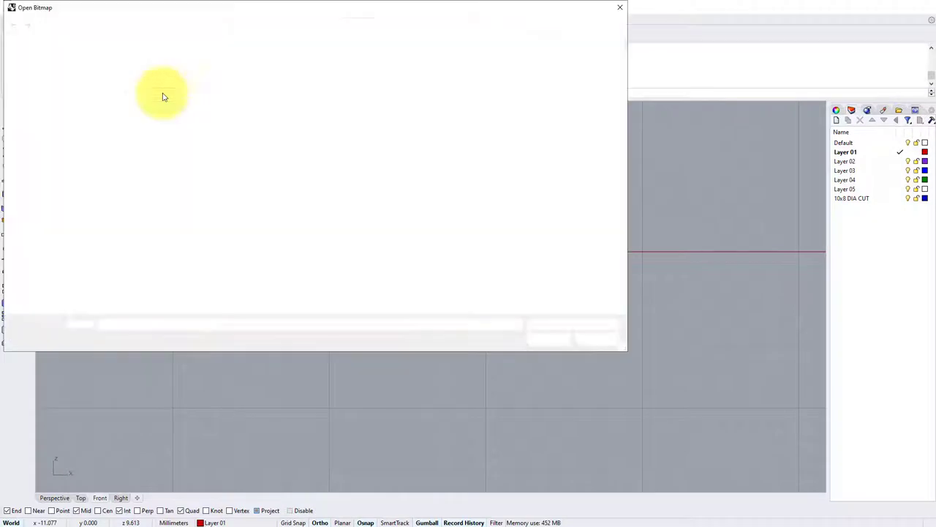
{"action": "double_click", "coordinate": [224, 105]}
{"action": "right_click_drag", "start_coordinate": [371, 151], "coordinate": [346, 126]}
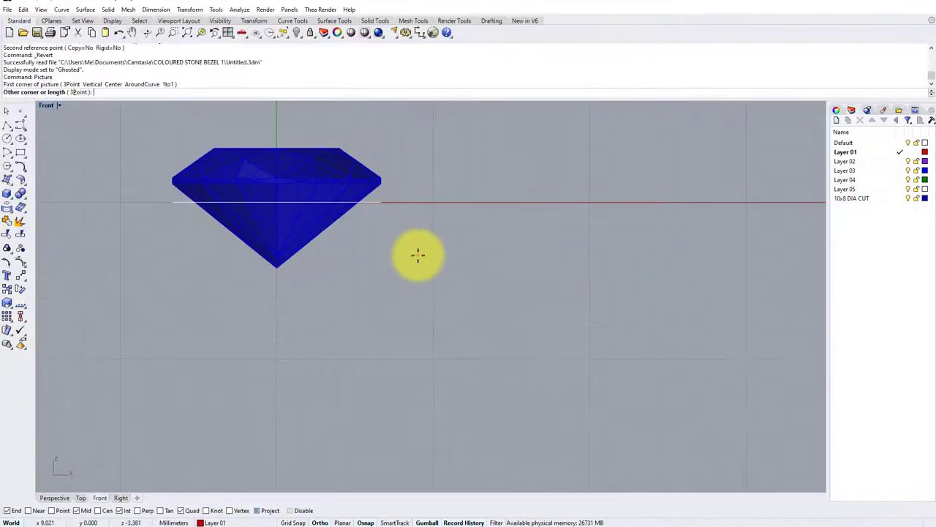
{"action": "left_click", "coordinate": [417, 255]}
{"action": "left_click", "coordinate": [673, 403]}
{"action": "scroll", "coordinate": [654, 359], "scroll_direction": "down", "scroll_amount": 5}
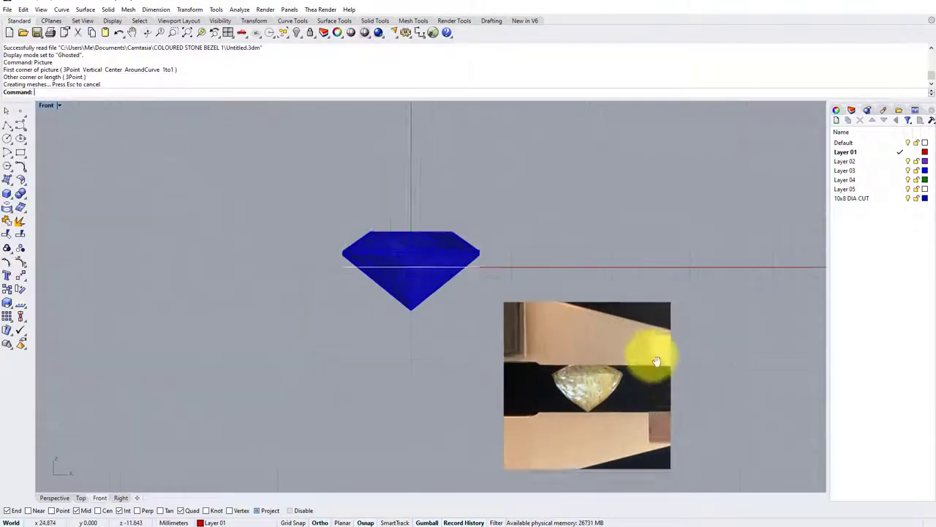
{"action": "scroll", "coordinate": [512, 270], "scroll_direction": "up", "scroll_amount": 2}
{"action": "scroll", "coordinate": [512, 271], "scroll_direction": "up", "scroll_amount": 5}
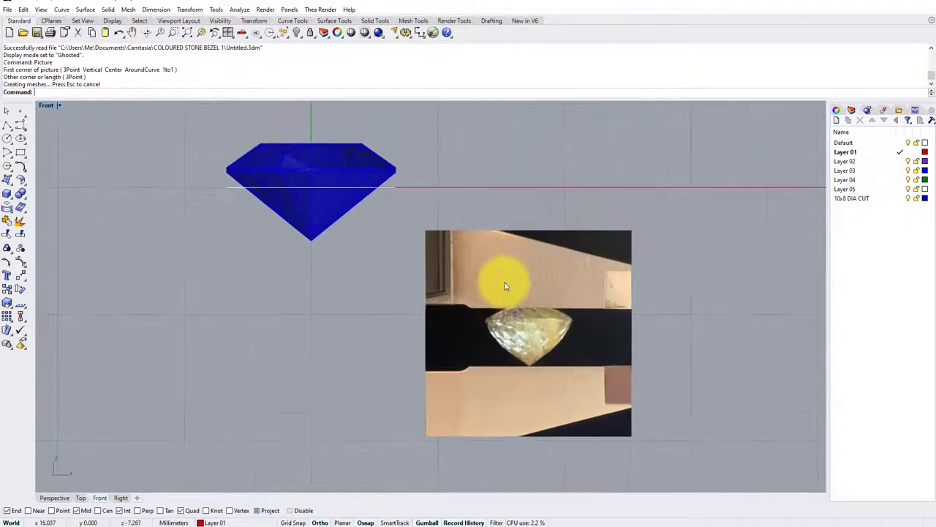
{"action": "right_click_drag", "start_coordinate": [503, 312], "coordinate": [512, 318]}
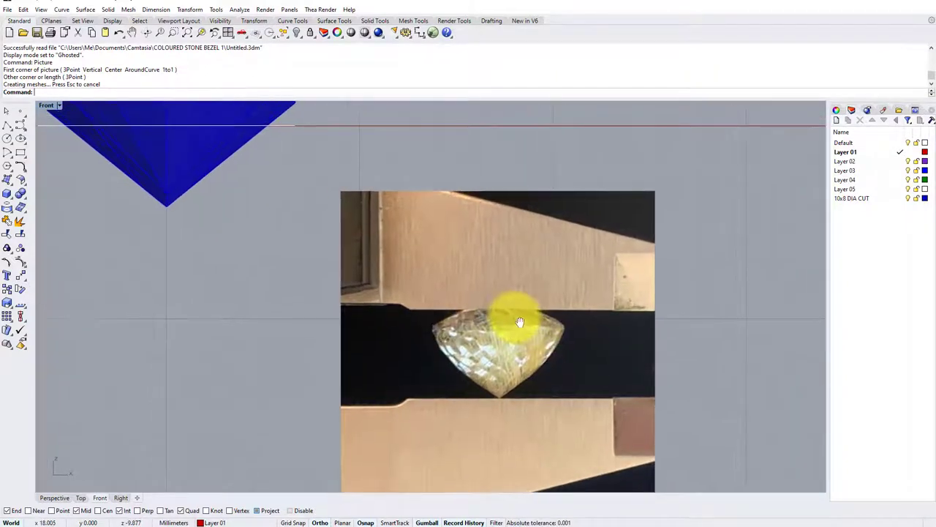
{"action": "left_click", "coordinate": [512, 317]}
Step: Scale the photo in 2-D so the stone's left-to-right width measures 13.3 mm
{"action": "left_click", "coordinate": [191, 9]}
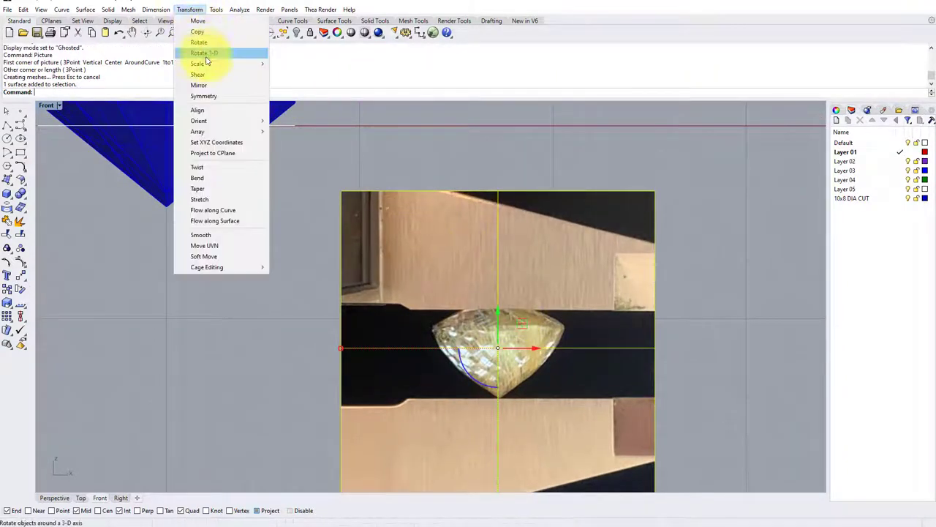
{"action": "mouse_move", "coordinate": [219, 64]}
{"action": "left_click", "coordinate": [286, 79]}
{"action": "scroll", "coordinate": [396, 283], "scroll_direction": "up", "scroll_amount": 3}
{"action": "scroll", "coordinate": [396, 282], "scroll_direction": "up", "scroll_amount": 2}
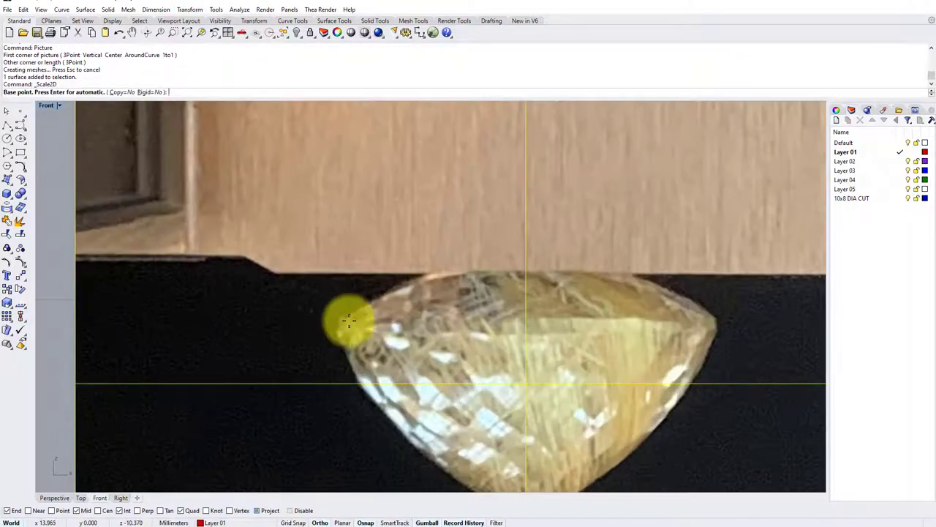
{"action": "left_click", "coordinate": [339, 319]}
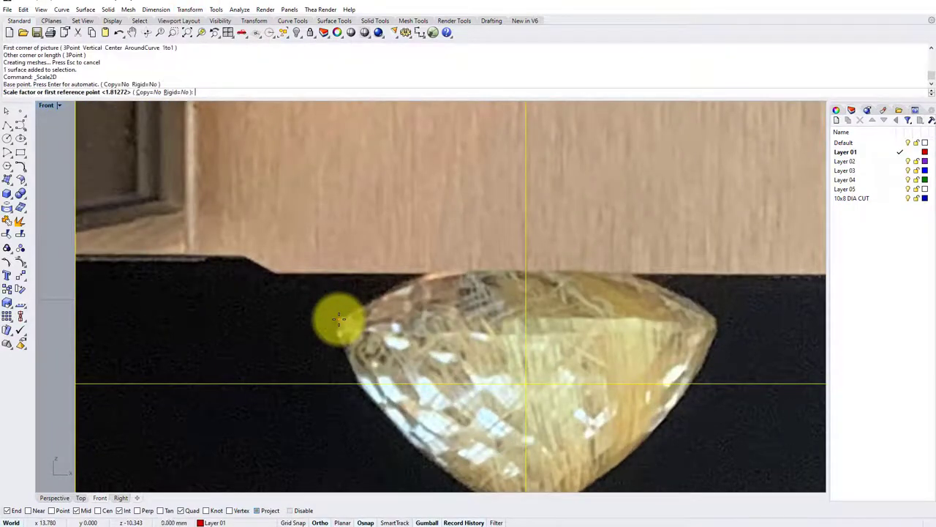
{"action": "left_click", "coordinate": [714, 323]}
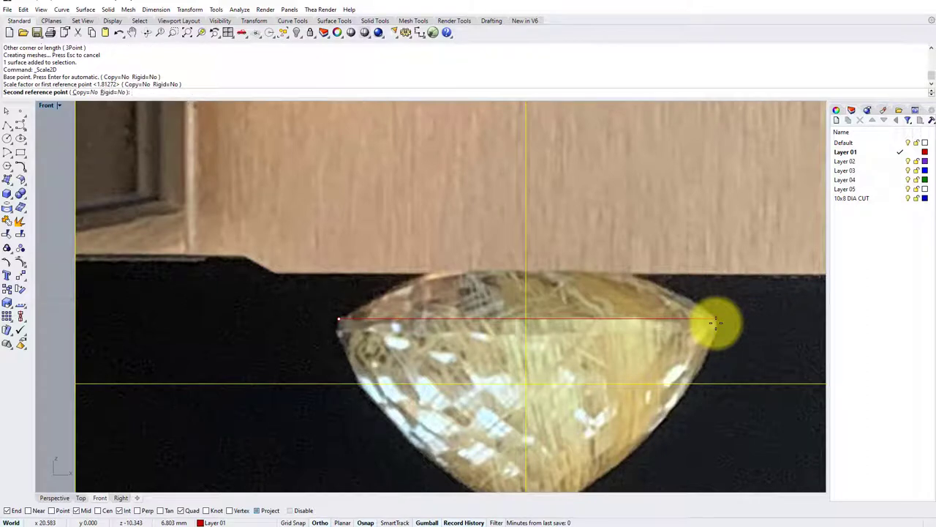
{"action": "type", "text": "13.3"}
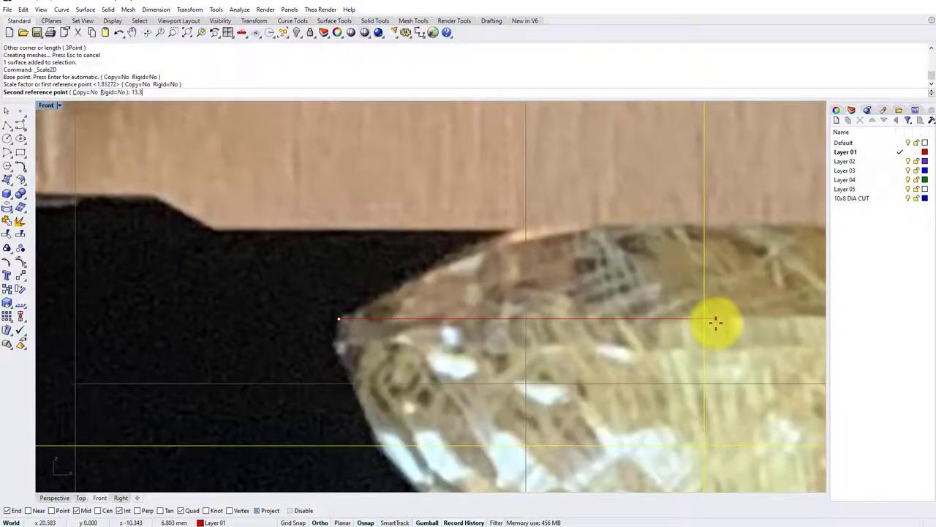
{"action": "key", "text": "Return"}
{"action": "scroll", "coordinate": [680, 325], "scroll_direction": "down", "scroll_amount": 6}
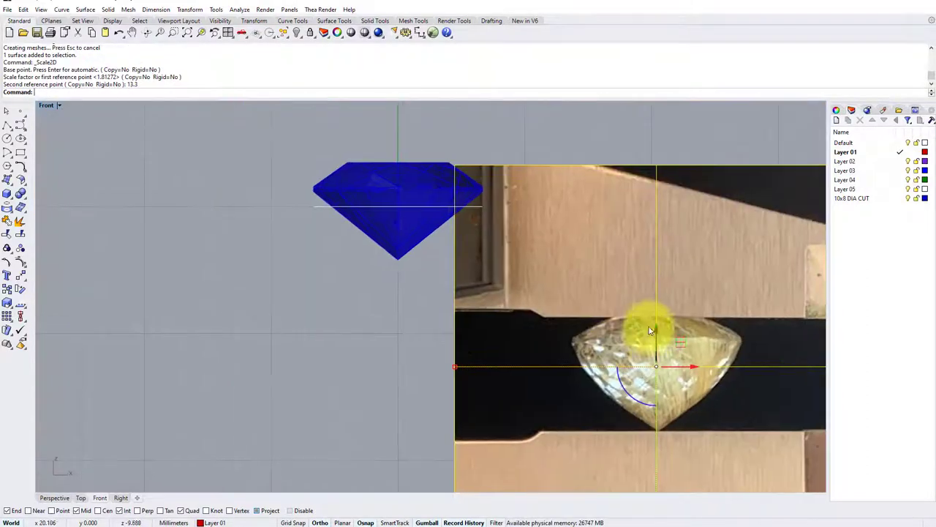
{"action": "scroll", "coordinate": [439, 186], "scroll_direction": "down", "scroll_amount": 3}
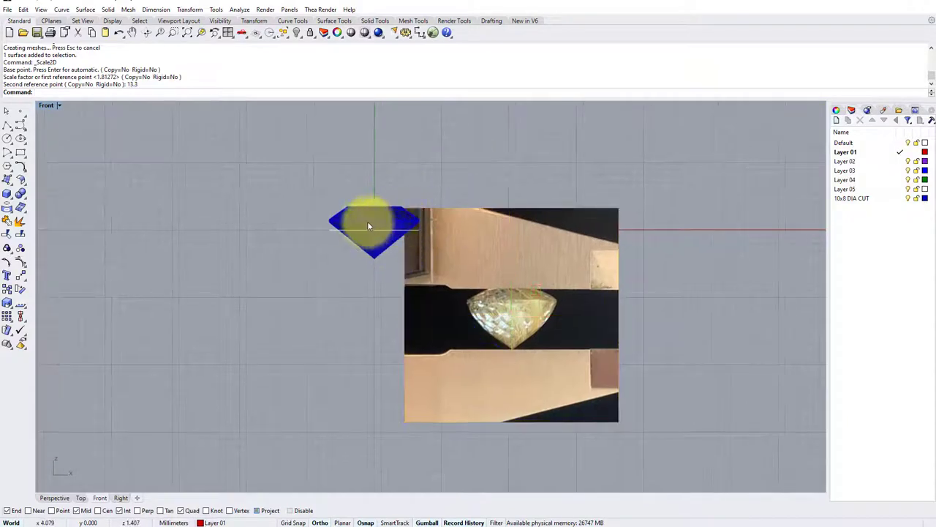
Step: Move the photo so its stone tip lands on the gem model's culet
{"action": "left_click", "coordinate": [510, 341]}
{"action": "scroll", "coordinate": [510, 344], "scroll_direction": "up", "scroll_amount": 3}
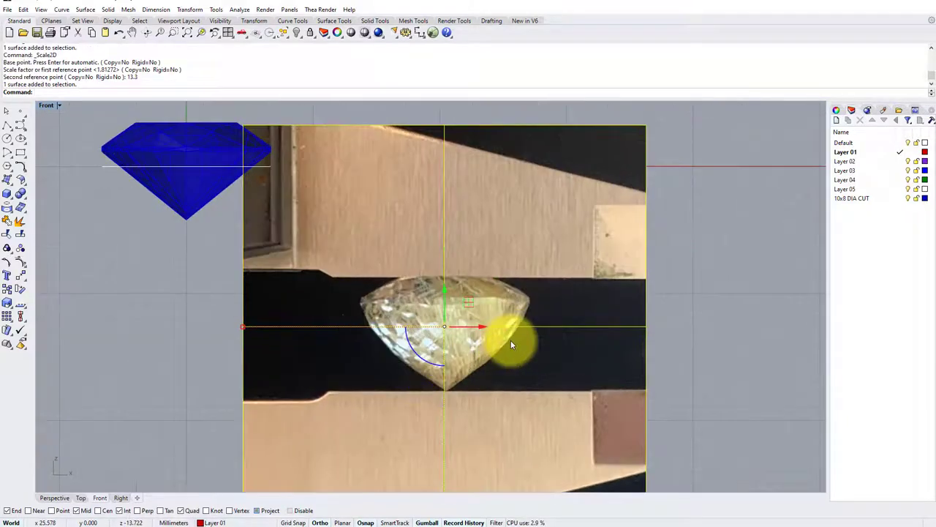
{"action": "left_click", "coordinate": [189, 10]}
{"action": "left_click", "coordinate": [192, 20]}
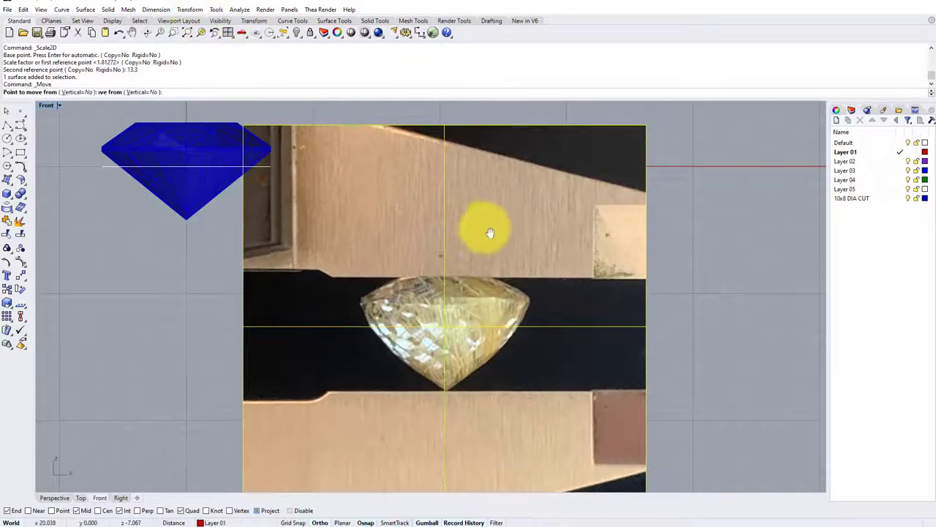
{"action": "scroll", "coordinate": [512, 382], "scroll_direction": "up", "scroll_amount": 5}
{"action": "scroll", "coordinate": [539, 397], "scroll_direction": "down", "scroll_amount": 3}
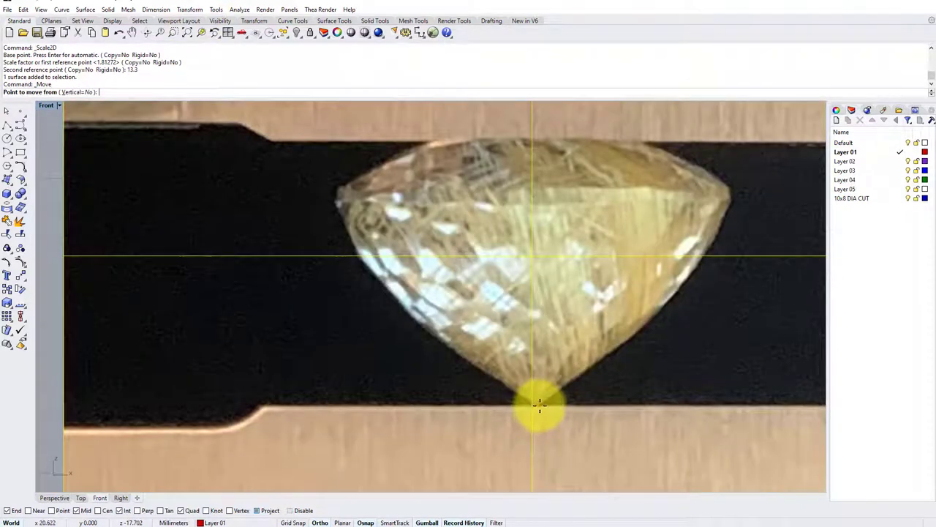
{"action": "left_click", "coordinate": [536, 402]}
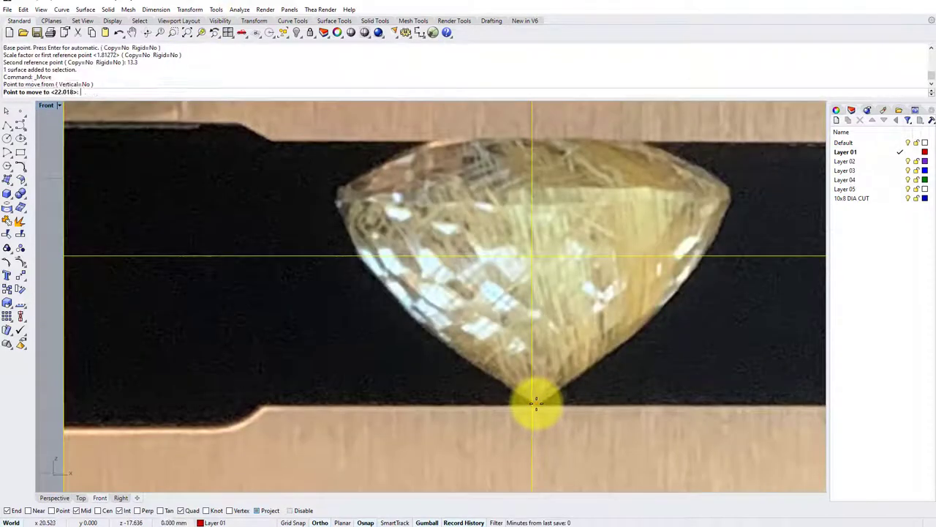
{"action": "scroll", "coordinate": [535, 403], "scroll_direction": "down", "scroll_amount": 5}
{"action": "scroll", "coordinate": [354, 315], "scroll_direction": "up", "scroll_amount": 3}
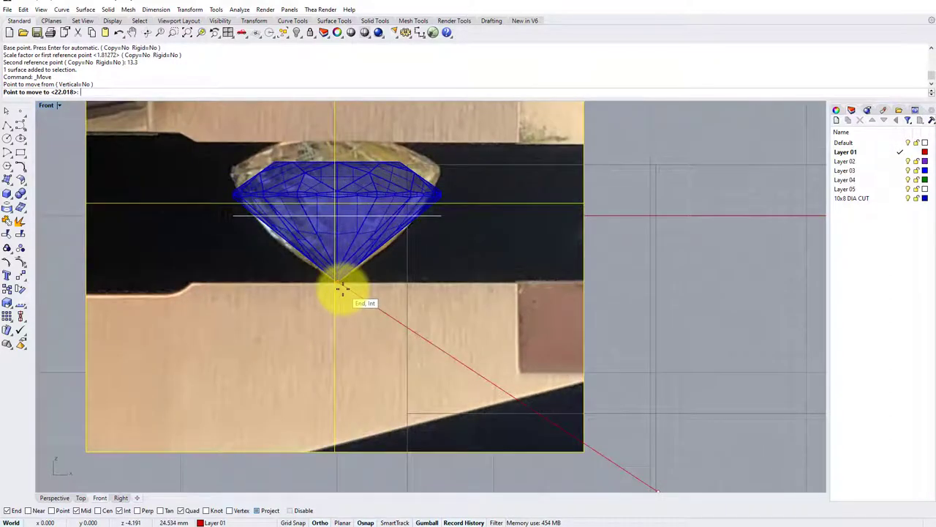
{"action": "left_click", "coordinate": [341, 291]}
Step: Pan the Front view to centre the gem over the photo and select the gem model
{"action": "scroll", "coordinate": [510, 242], "scroll_direction": "up", "scroll_amount": 3}
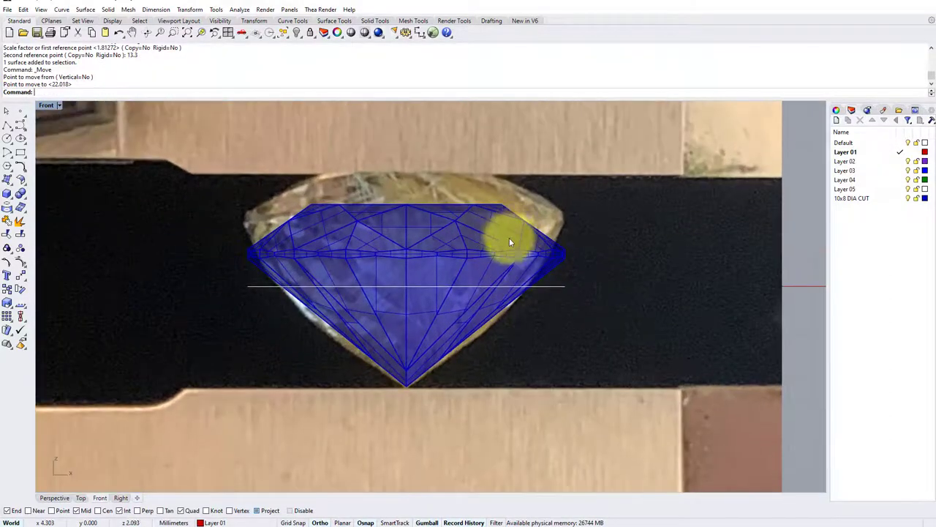
{"action": "scroll", "coordinate": [525, 225], "scroll_direction": "down", "scroll_amount": 3}
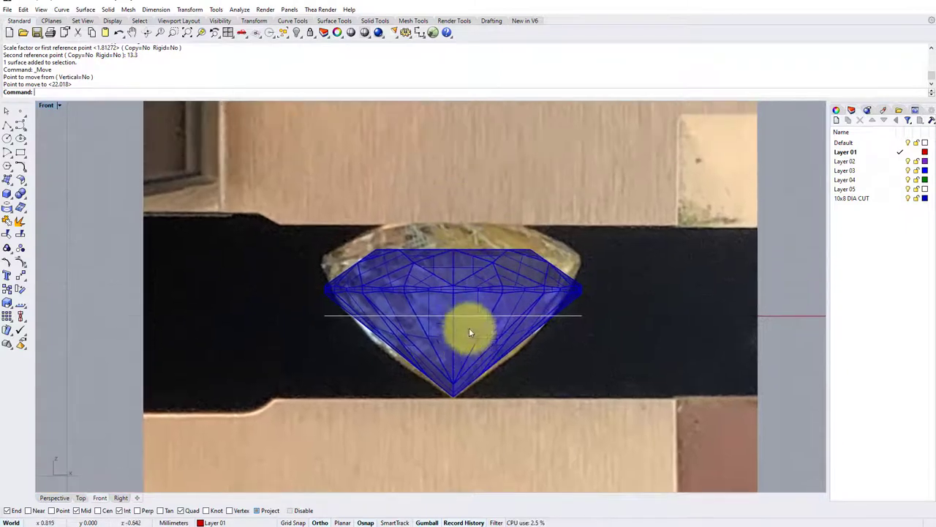
{"action": "right_click_drag", "start_coordinate": [469, 327], "coordinate": [453, 280]}
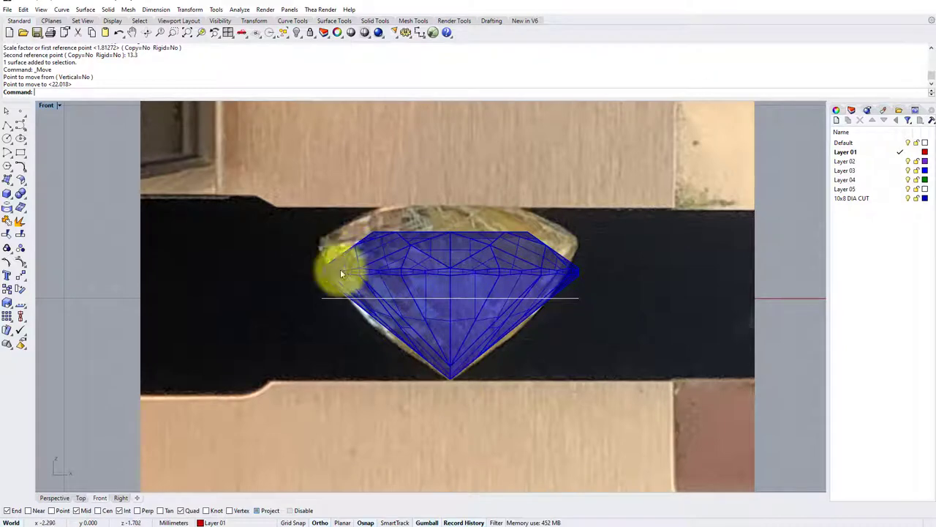
{"action": "right_click_drag", "start_coordinate": [383, 288], "coordinate": [398, 294]}
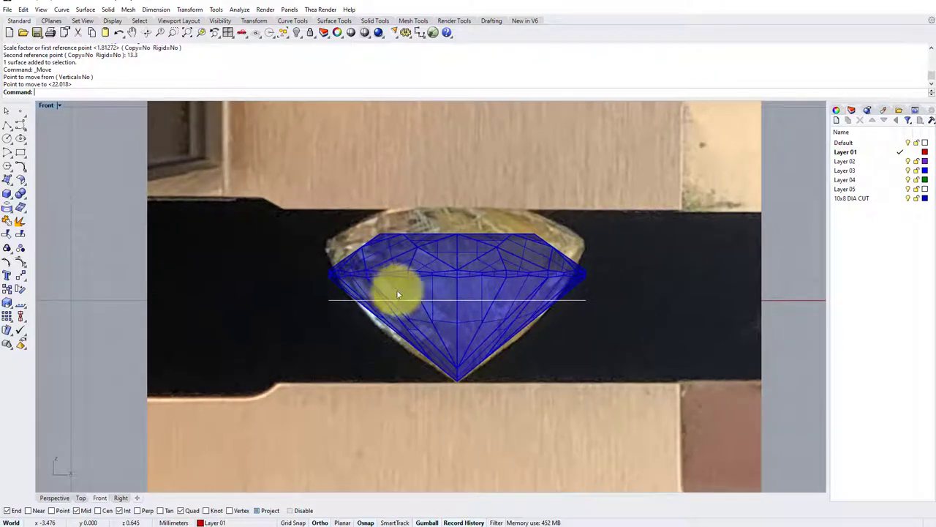
{"action": "left_click", "coordinate": [460, 252]}
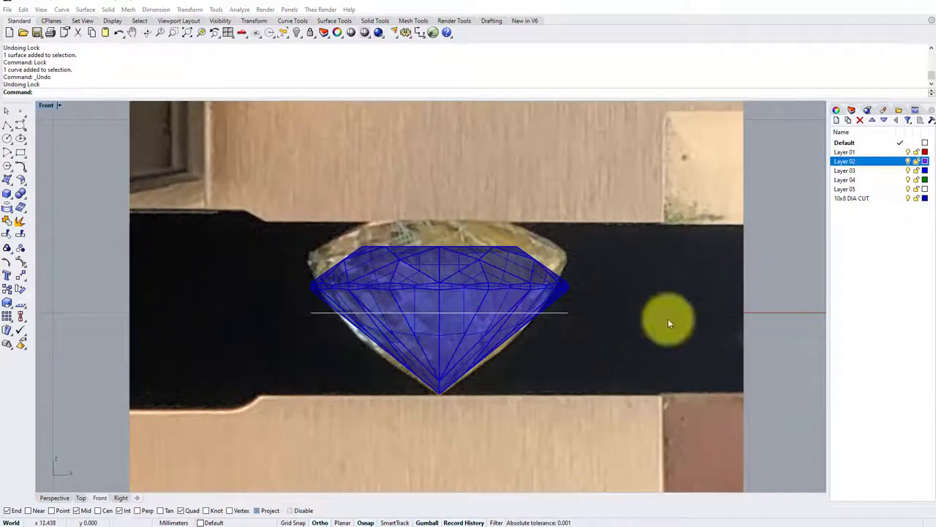
Step: Move the gem onto Layer 02 via the Layers panel, then select the background reference photo
{"action": "left_click", "coordinate": [479, 311]}
{"action": "double_click", "coordinate": [46, 105]}
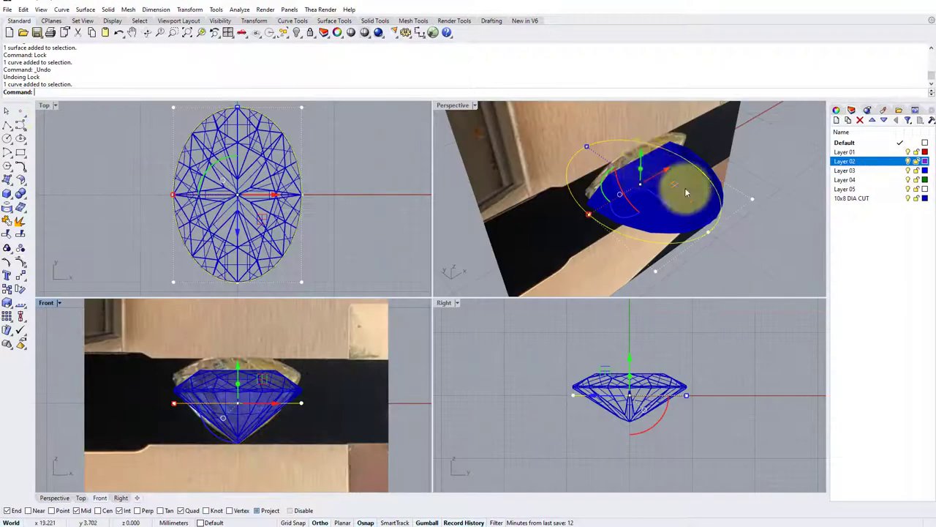
{"action": "double_click", "coordinate": [46, 302]}
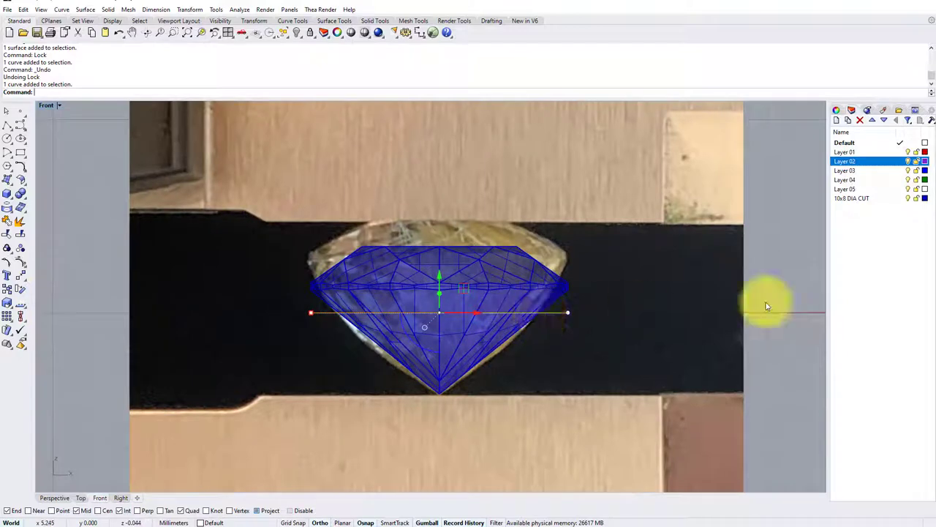
{"action": "right_click", "coordinate": [862, 165]}
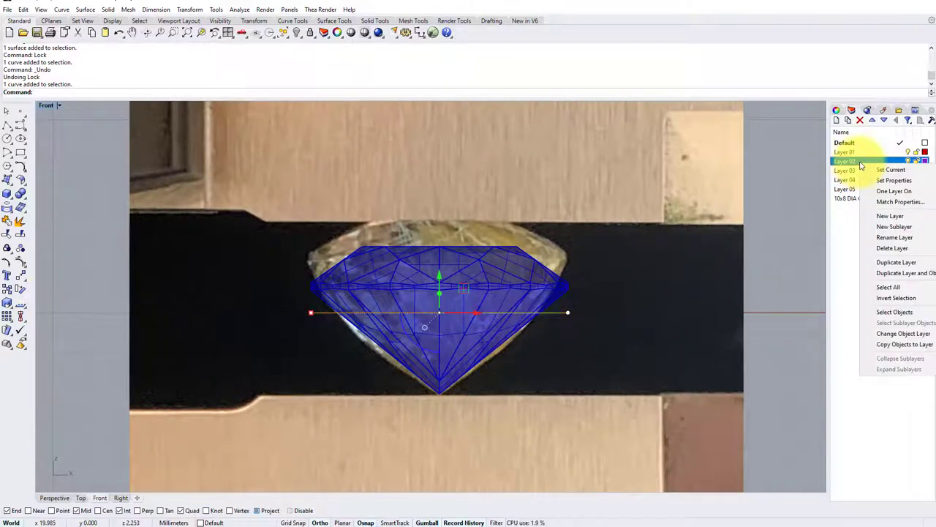
{"action": "left_click", "coordinate": [907, 335]}
{"action": "left_click", "coordinate": [773, 259]}
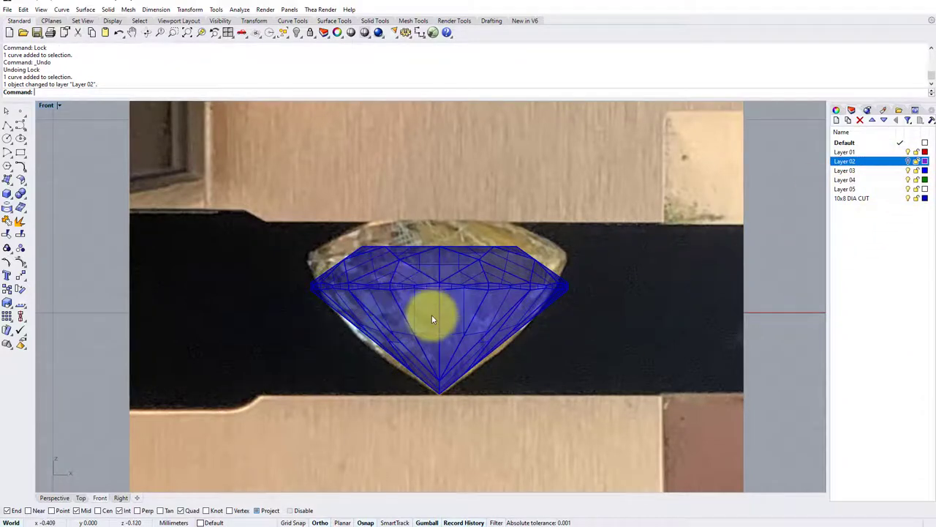
{"action": "left_click", "coordinate": [610, 231]}
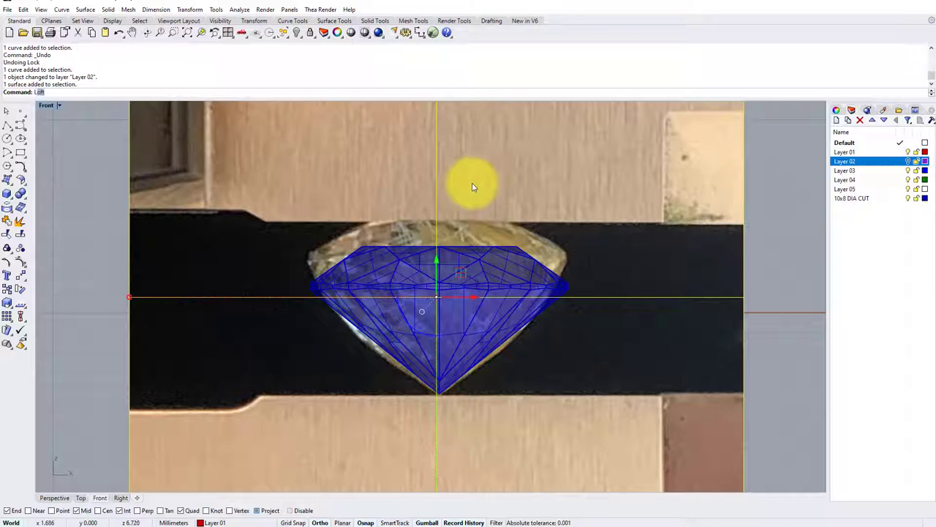
Step: Lock the reference photo and start ExtractSrf on the gem polysurface
{"action": "key", "text": "Return"}
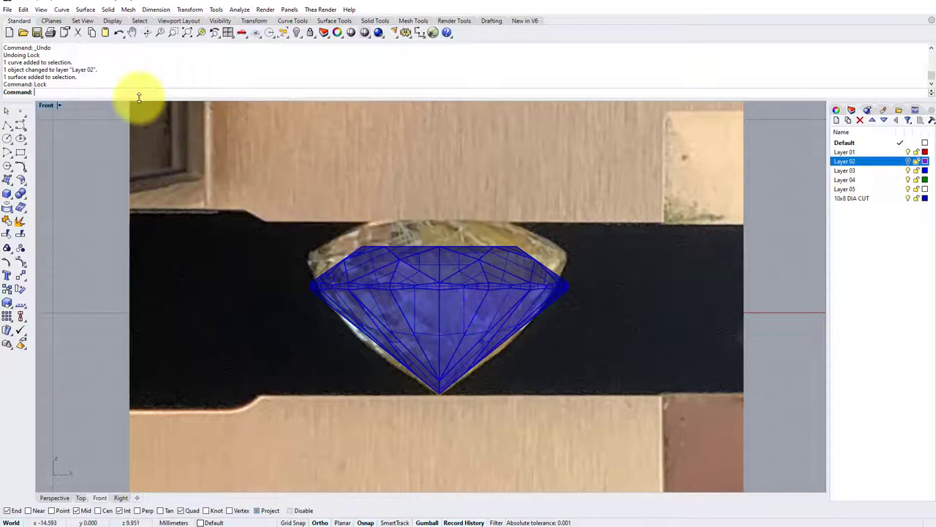
{"action": "type", "text": "Ex"}
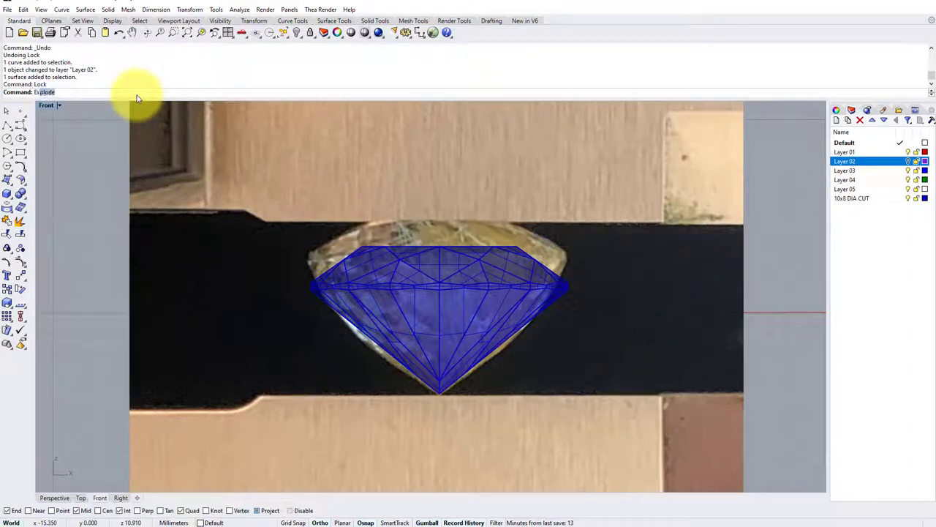
{"action": "type", "text": "traSR"}
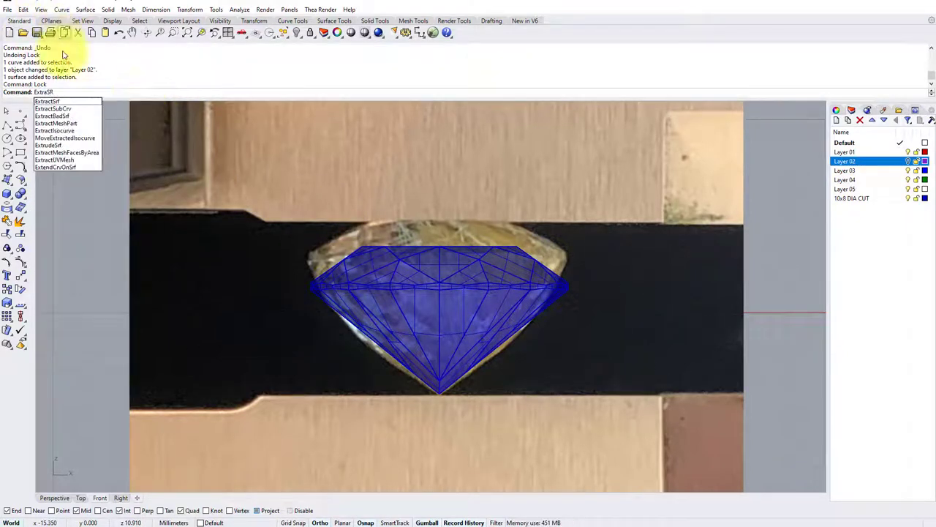
{"action": "left_click", "coordinate": [53, 102]}
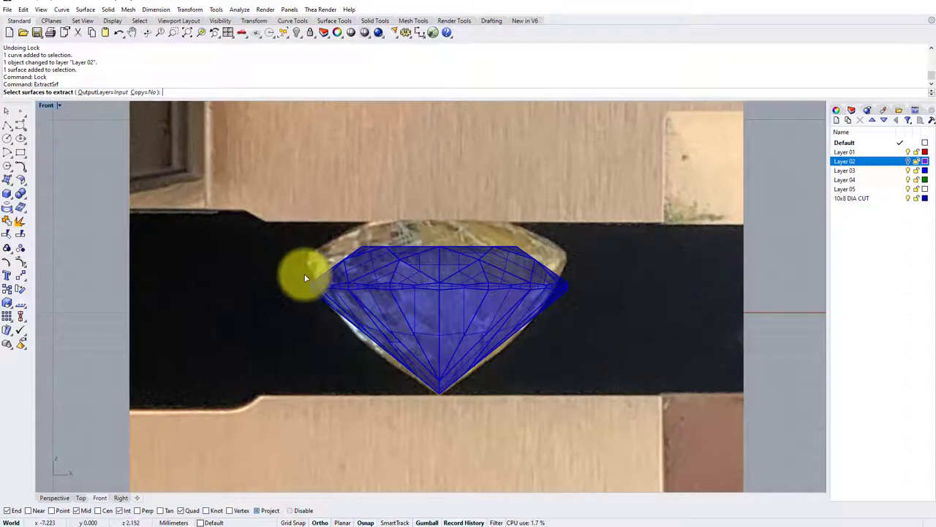
Step: Extract the 32 girdle faces across the gem's middle and delete them
{"action": "left_click_drag", "start_coordinate": [300, 272], "coordinate": [585, 300]}
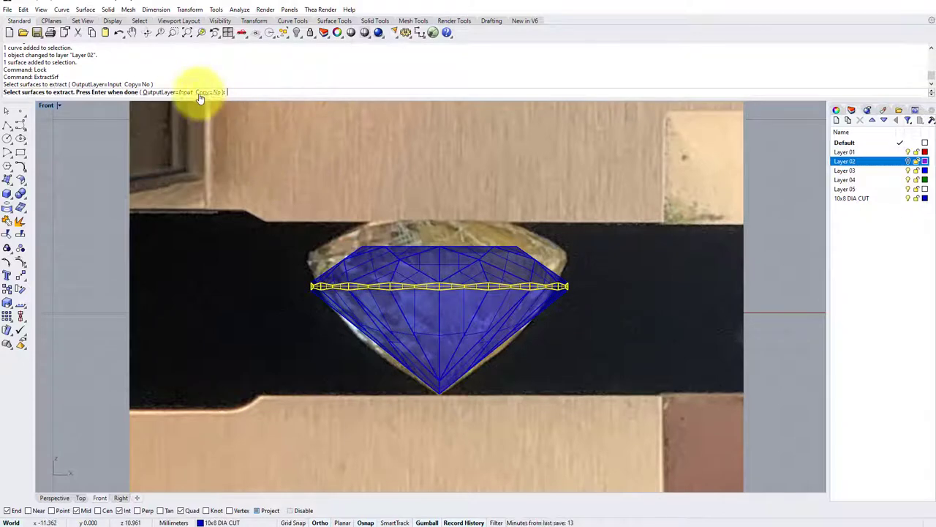
{"action": "key", "text": "Return"}
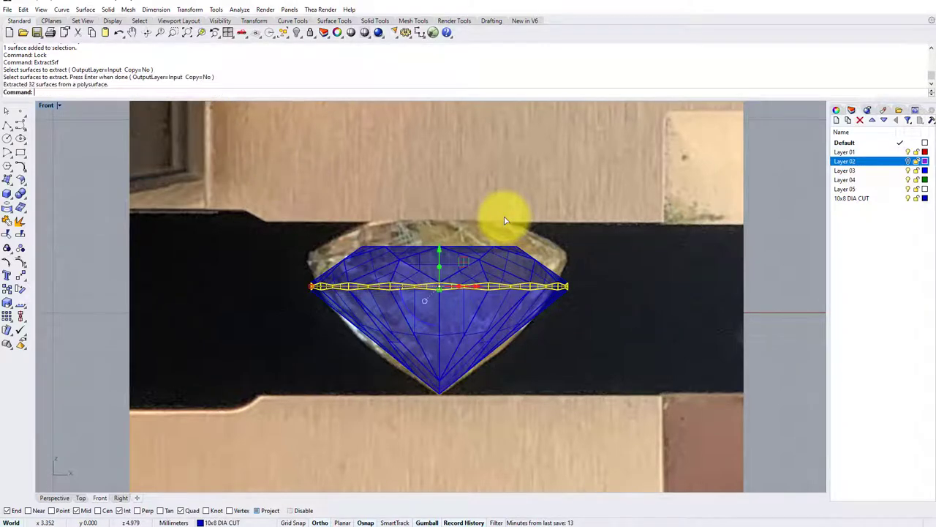
{"action": "key", "text": "Delete"}
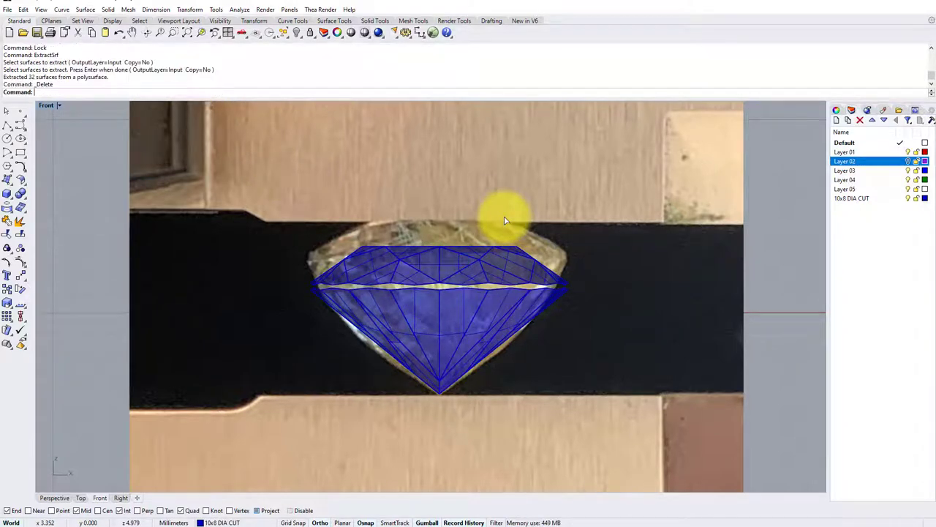
Step: Select the separated crown and lift it upward above the pavilion with the gumball
{"action": "left_click", "coordinate": [475, 260]}
{"action": "left_click", "coordinate": [464, 311]}
{"action": "left_click", "coordinate": [468, 270]}
{"action": "left_click", "coordinate": [466, 308]}
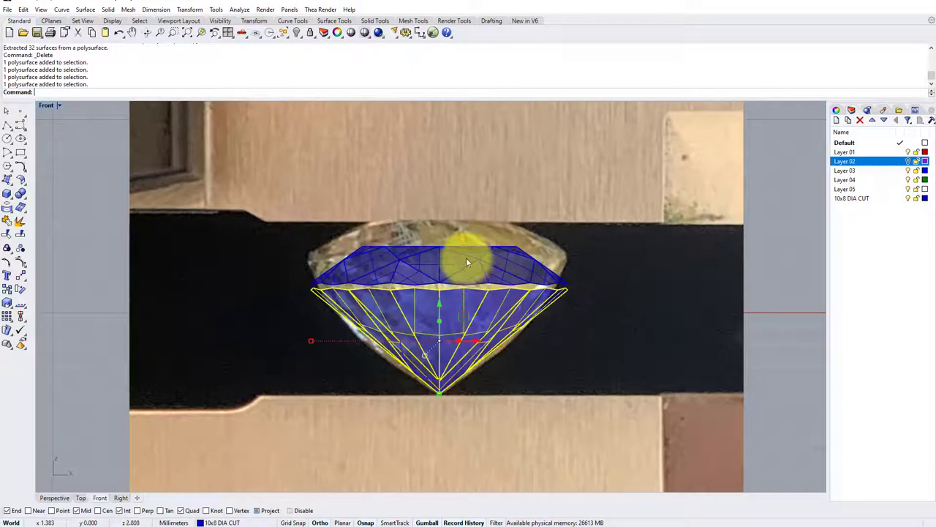
{"action": "left_click", "coordinate": [466, 257]}
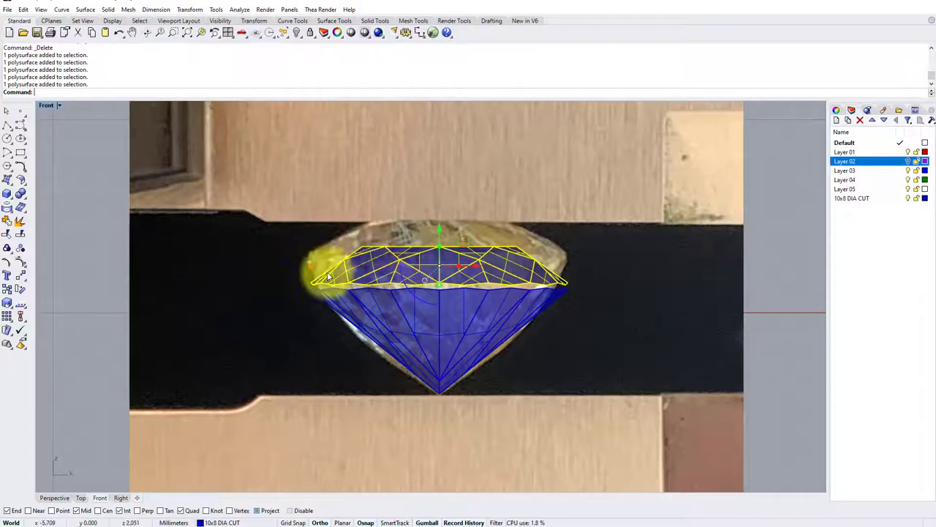
{"action": "scroll", "coordinate": [452, 249], "scroll_direction": "up", "scroll_amount": 2}
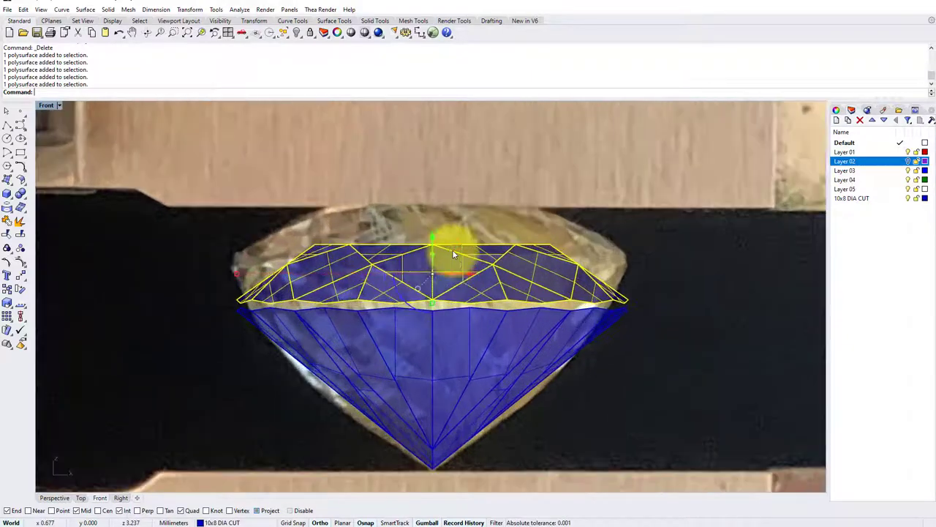
{"action": "scroll", "coordinate": [452, 249], "scroll_direction": "up", "scroll_amount": 2}
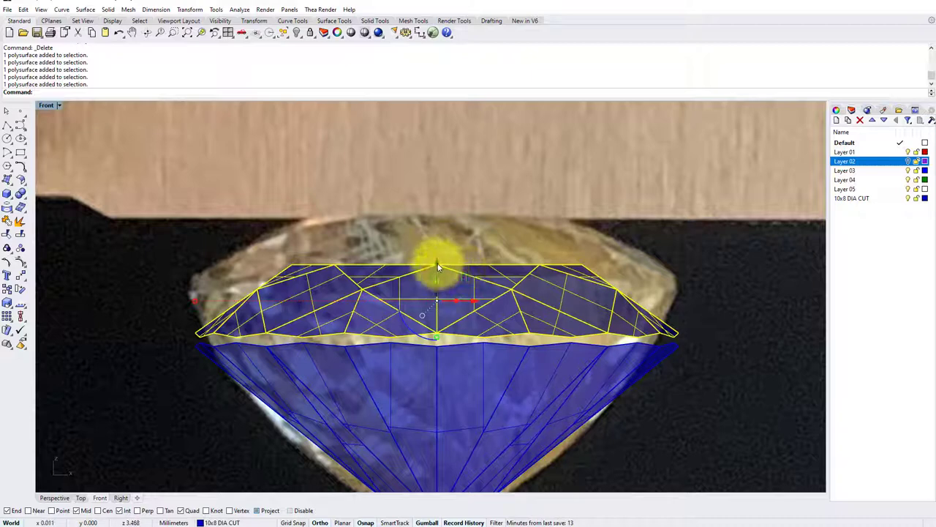
{"action": "left_click_drag", "start_coordinate": [437, 268], "coordinate": [437, 219]}
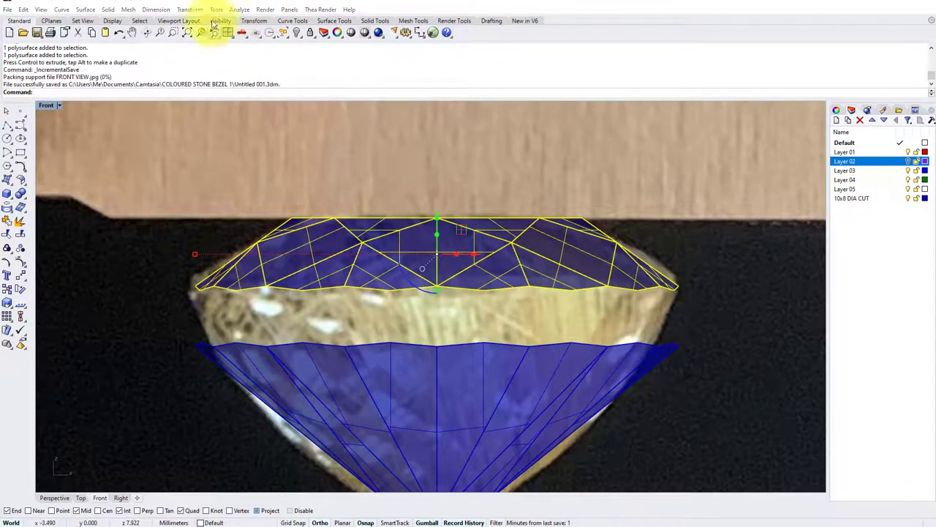
Step: Scale the crown's height with Scale 1-D using snapped base and reference points
{"action": "left_click", "coordinate": [192, 10]}
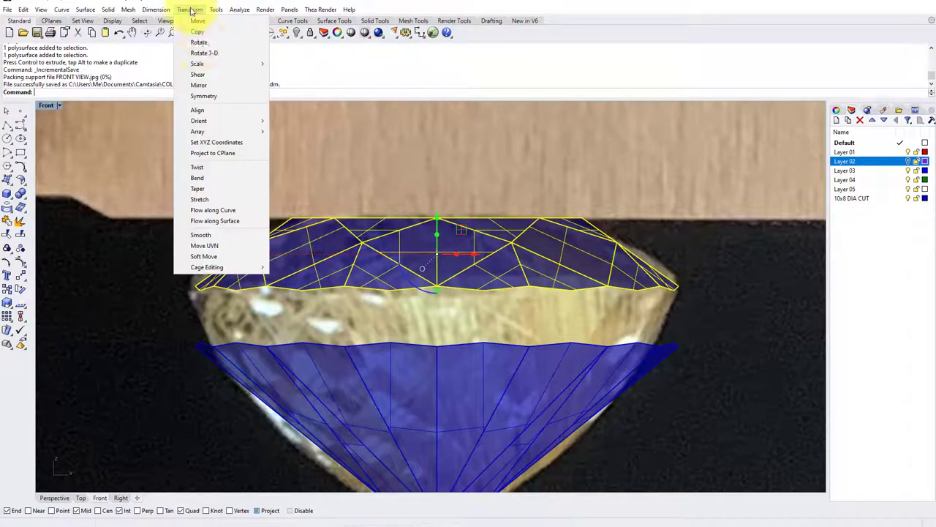
{"action": "mouse_move", "coordinate": [212, 64]}
{"action": "left_click", "coordinate": [295, 85]}
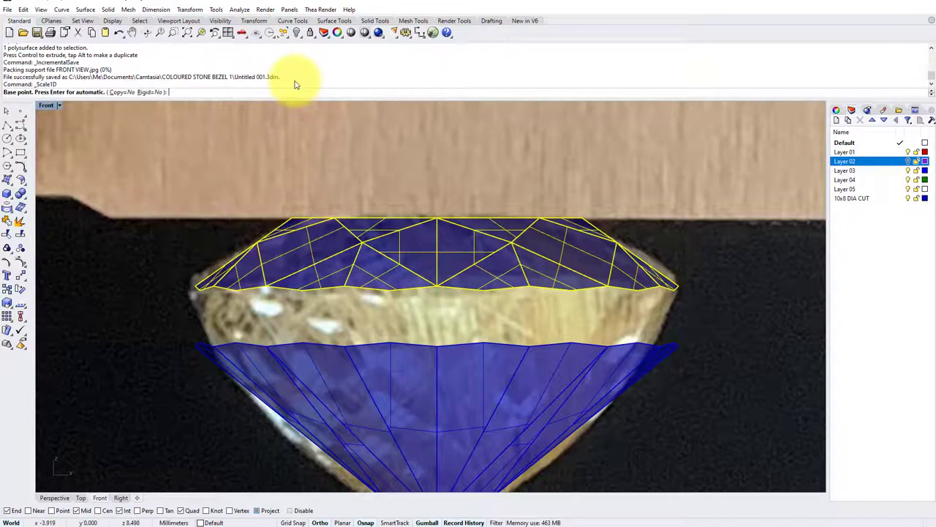
{"action": "left_click", "coordinate": [437, 217]}
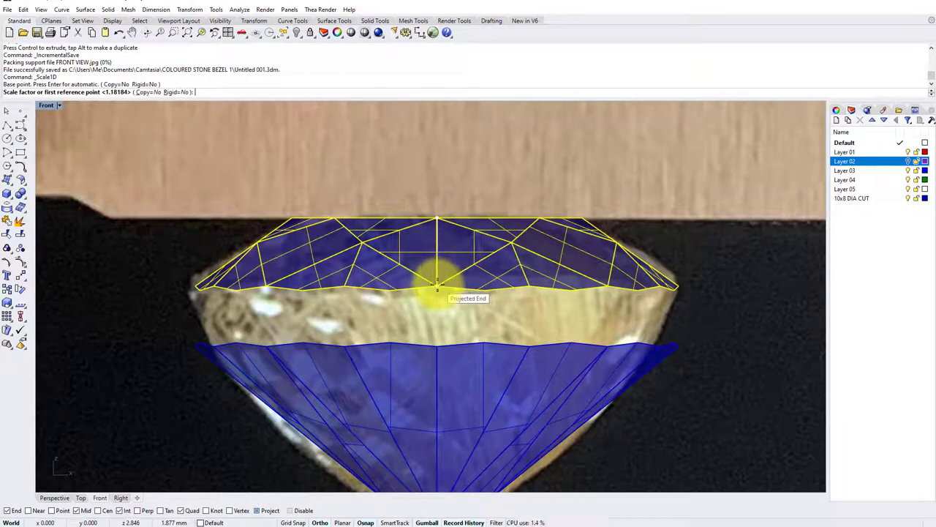
{"action": "left_click", "coordinate": [438, 289]}
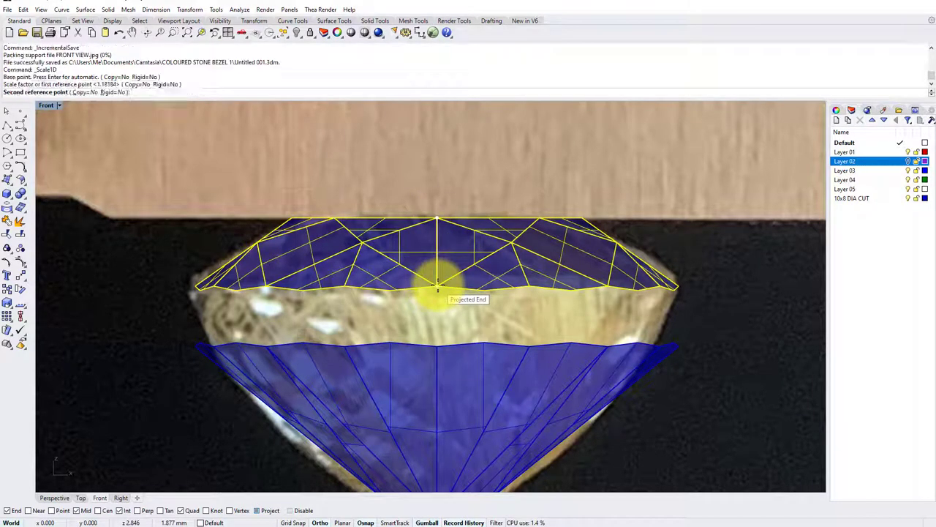
{"action": "scroll", "coordinate": [438, 289], "scroll_direction": "up", "scroll_amount": 5}
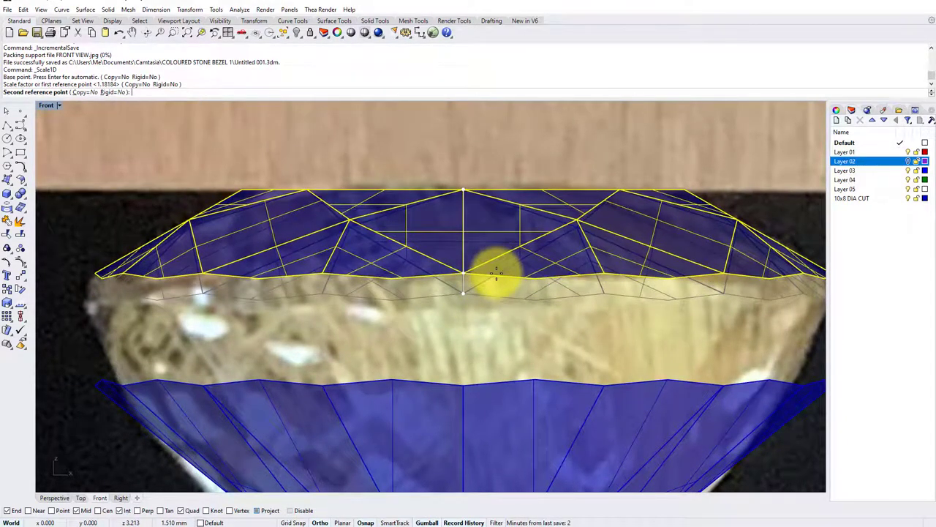
{"action": "left_click", "coordinate": [496, 274]}
{"action": "scroll", "coordinate": [495, 274], "scroll_direction": "down", "scroll_amount": 5}
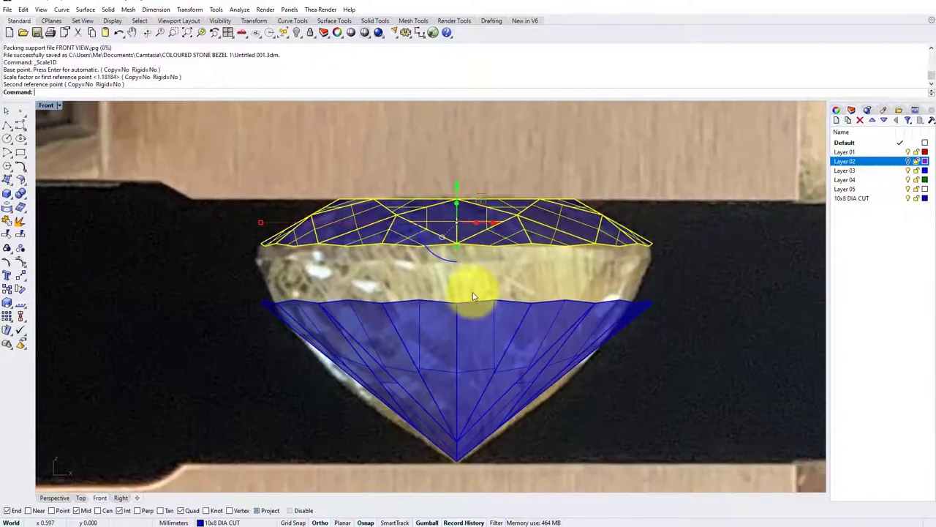
Step: Scale the pavilion in 1-D from its tip to the photo's girdle line, then reselect it
{"action": "left_click", "coordinate": [454, 344]}
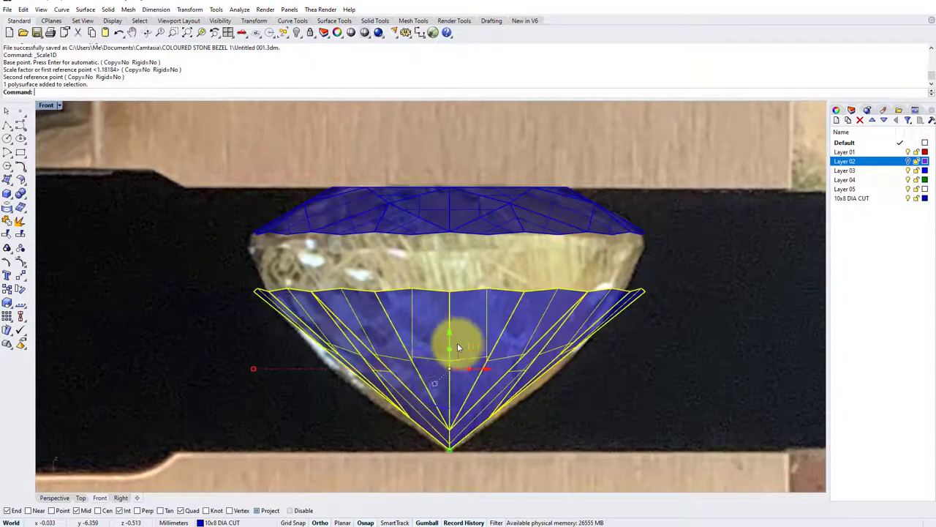
{"action": "key", "text": "Return"}
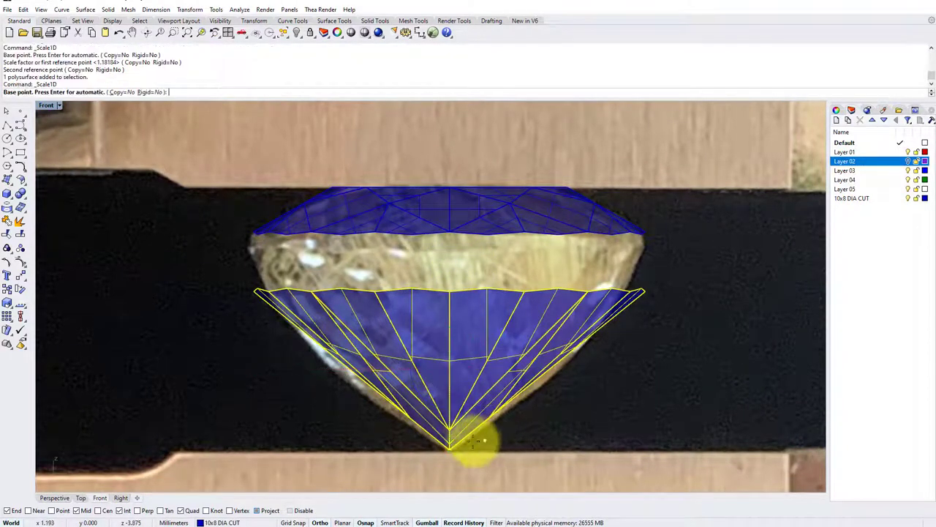
{"action": "left_click", "coordinate": [449, 447]}
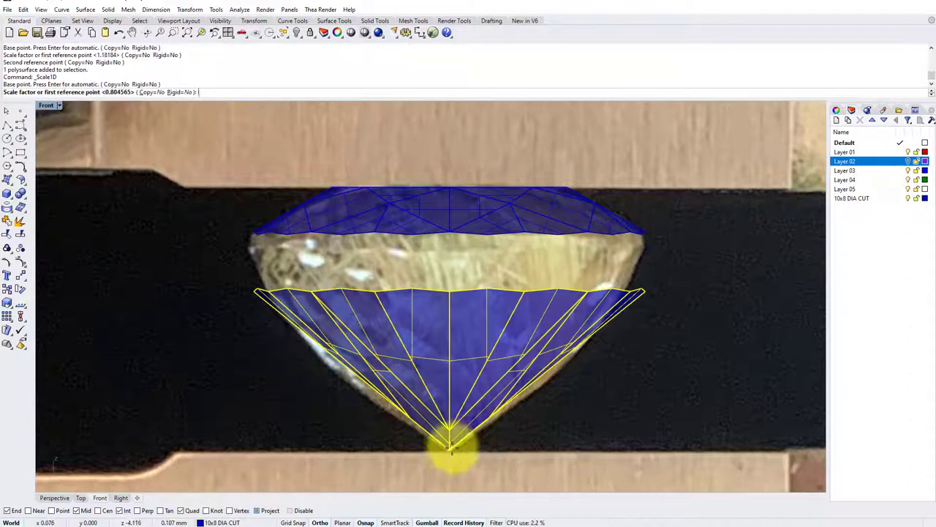
{"action": "left_click", "coordinate": [449, 291]}
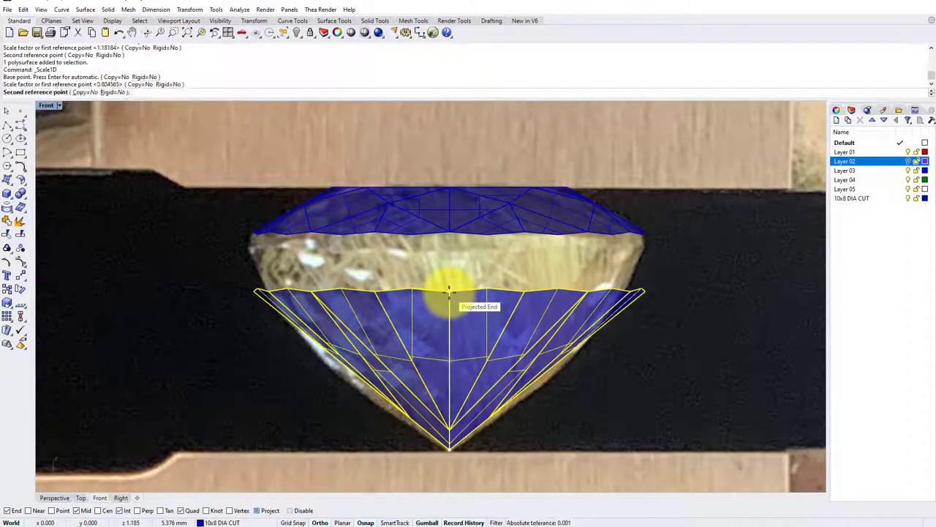
{"action": "scroll", "coordinate": [454, 270], "scroll_direction": "up", "scroll_amount": 2}
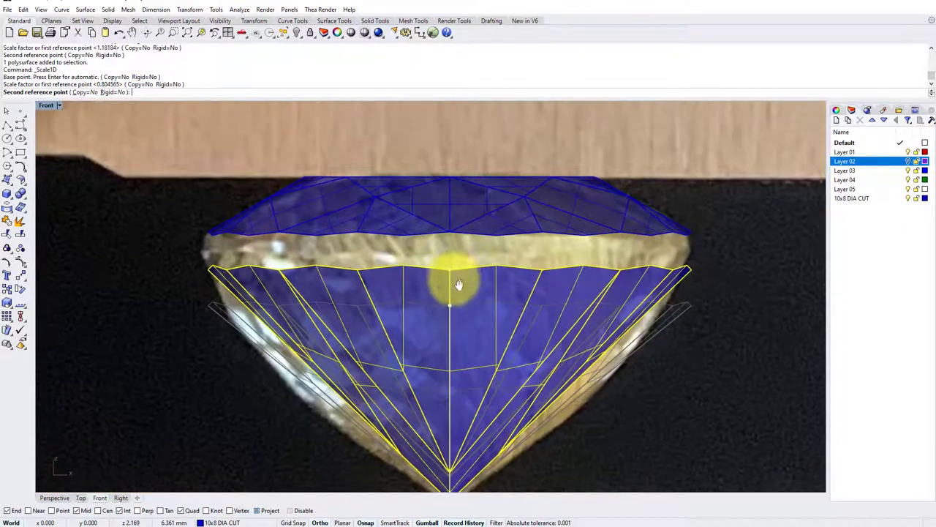
{"action": "right_click_drag", "start_coordinate": [459, 284], "coordinate": [460, 272]}
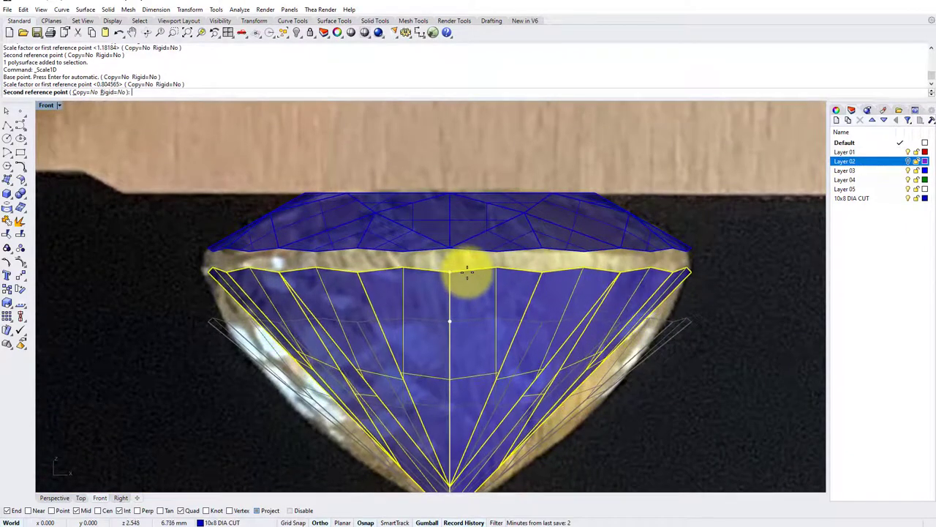
{"action": "left_click", "coordinate": [467, 271]}
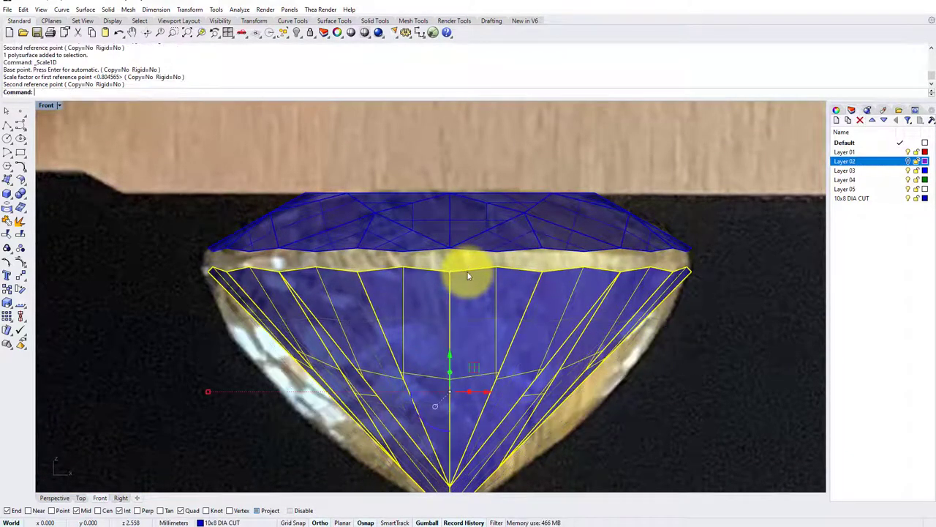
{"action": "scroll", "coordinate": [471, 274], "scroll_direction": "down", "scroll_amount": 3}
{"action": "key", "text": "Escape"}
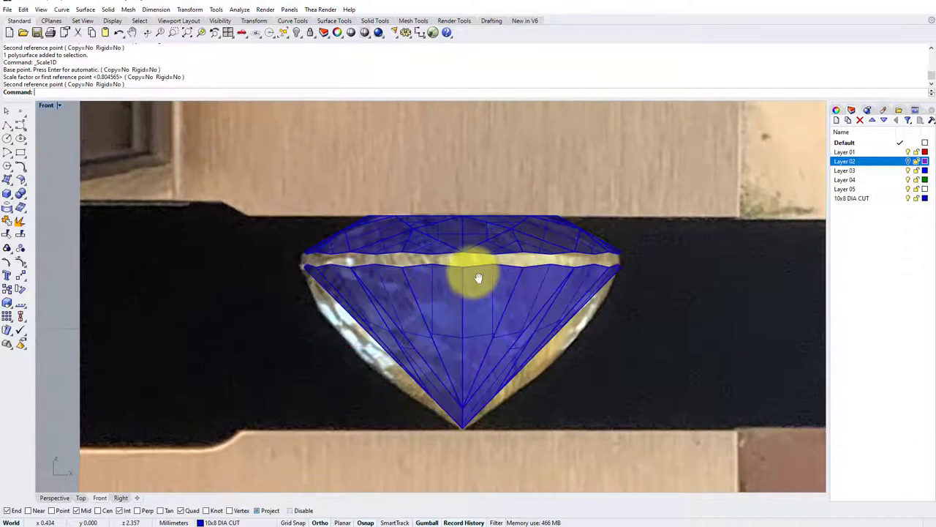
{"action": "right_click_drag", "start_coordinate": [474, 277], "coordinate": [452, 282]}
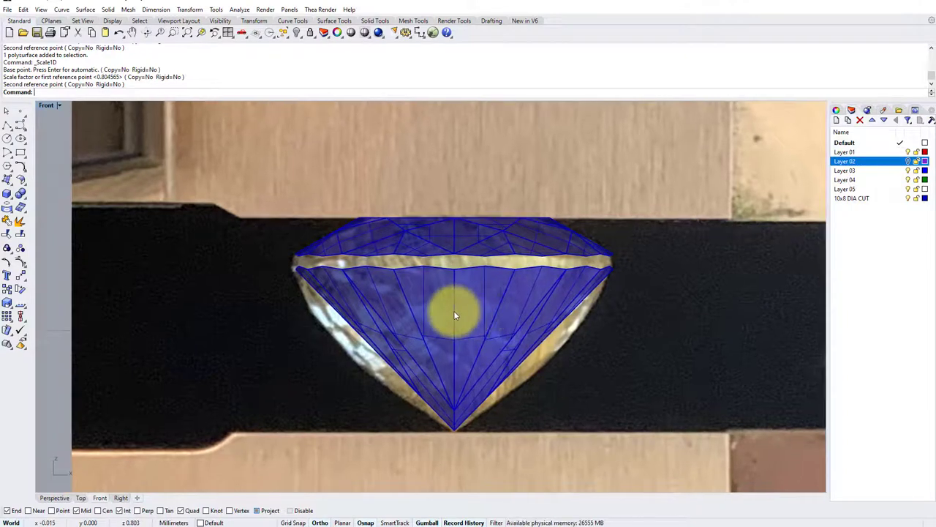
{"action": "left_click", "coordinate": [454, 314]}
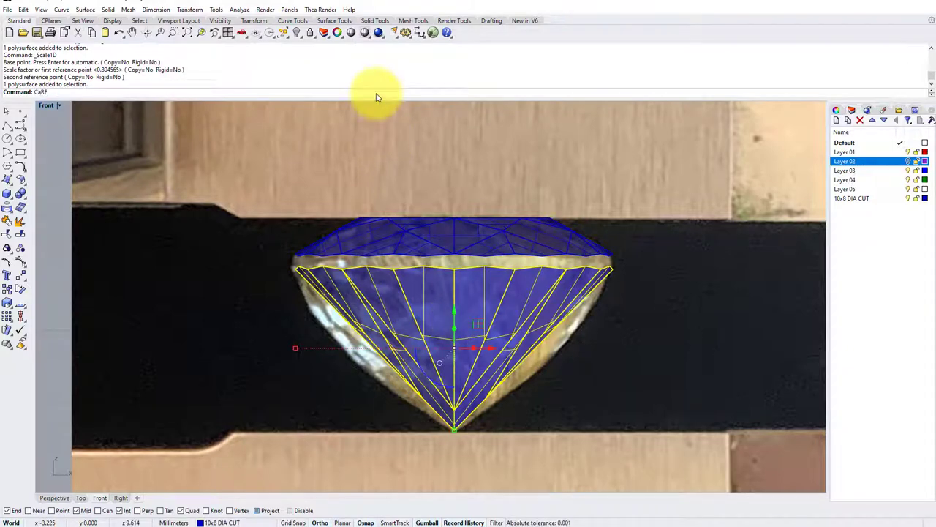
Step: Create a 4x4x4 BoundingBox deformation cage in World coordinates around the pavilion
{"action": "left_click", "coordinate": [53, 110]}
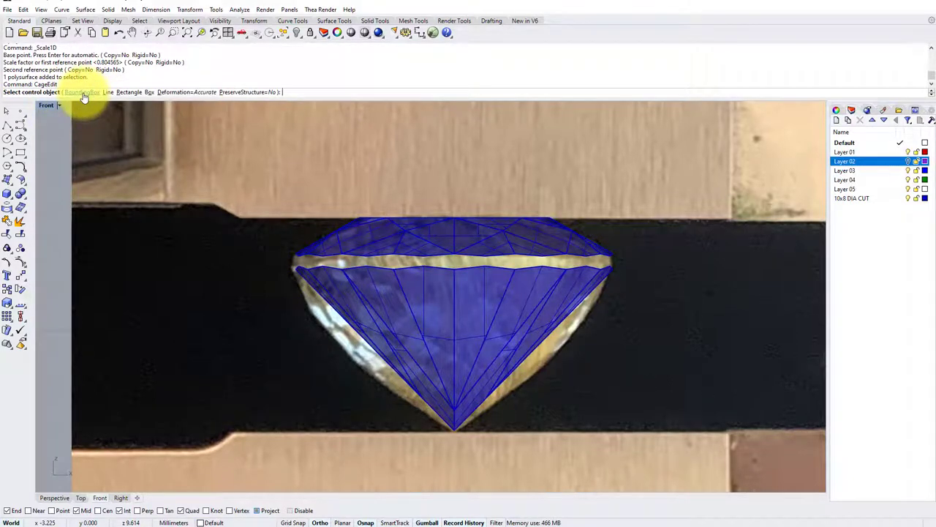
{"action": "left_click", "coordinate": [83, 94]}
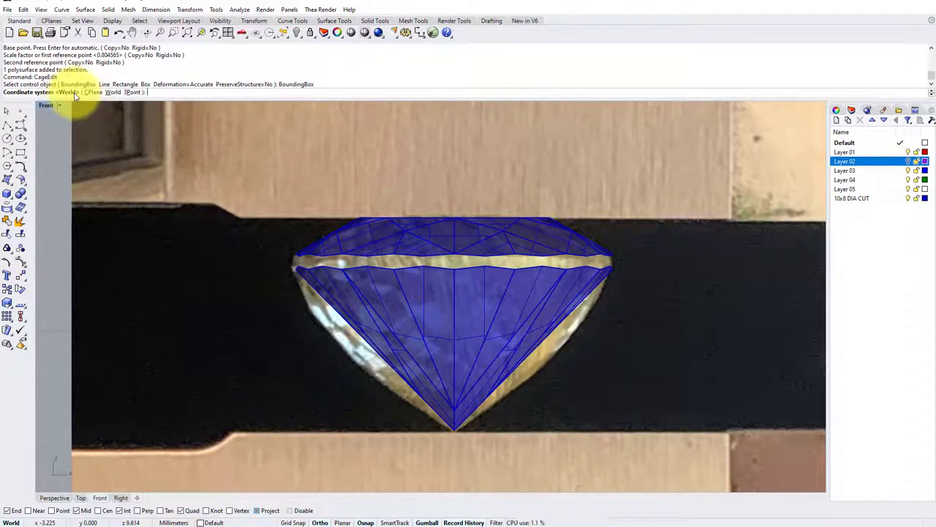
{"action": "left_click", "coordinate": [74, 93]}
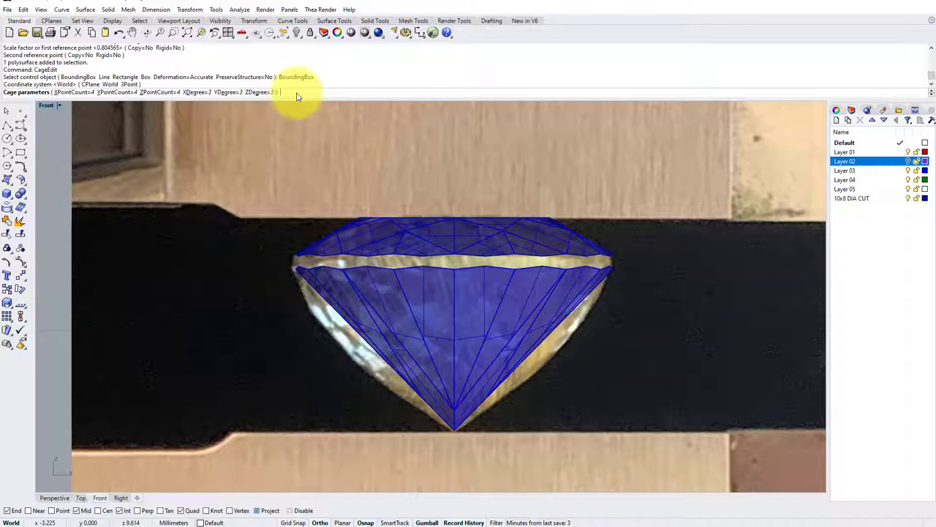
{"action": "key", "text": "Return"}
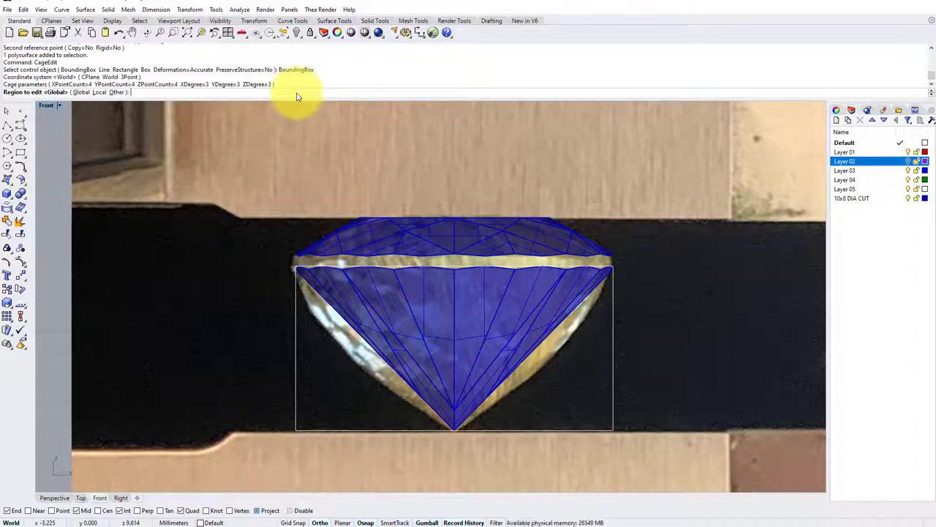
{"action": "key", "text": "Return"}
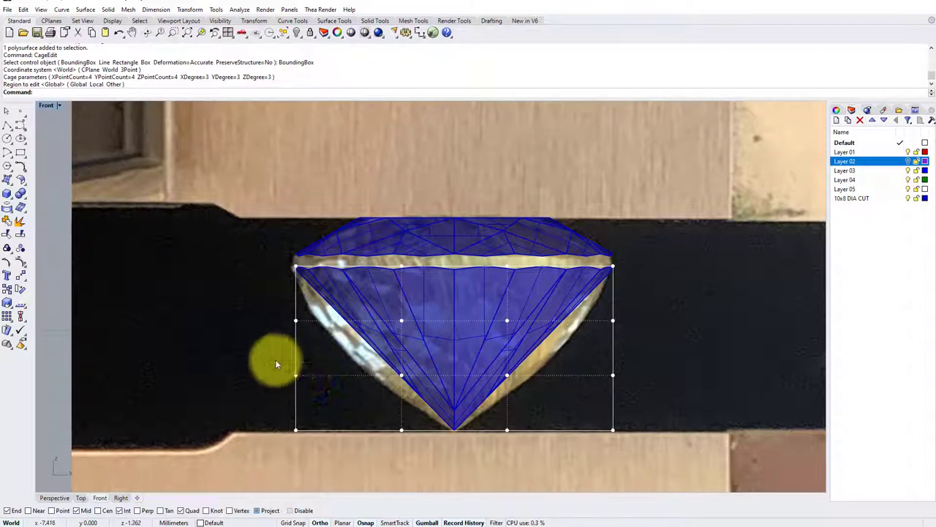
Step: Lower the two middle rows of cage points to round out the pavilion, then delete the cage
{"action": "left_click_drag", "start_coordinate": [266, 362], "coordinate": [647, 385]}
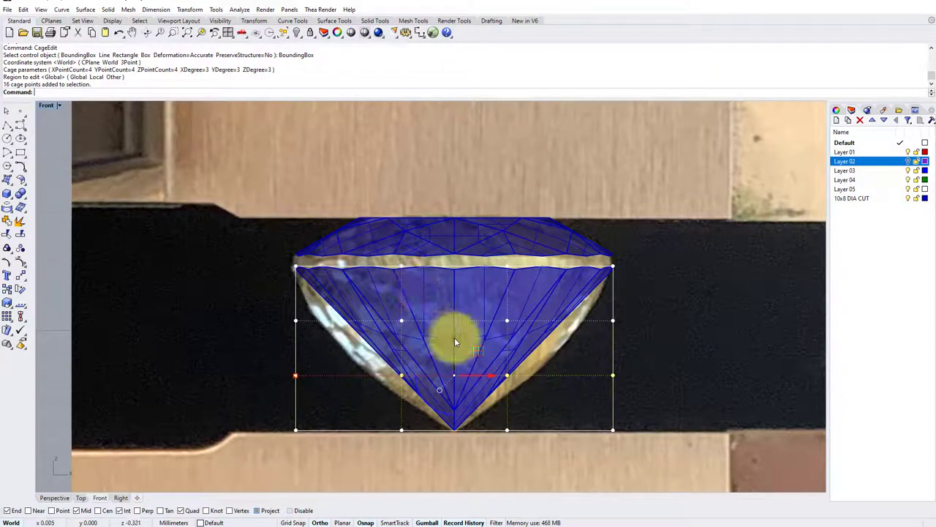
{"action": "left_click_drag", "start_coordinate": [454, 338], "coordinate": [457, 367]}
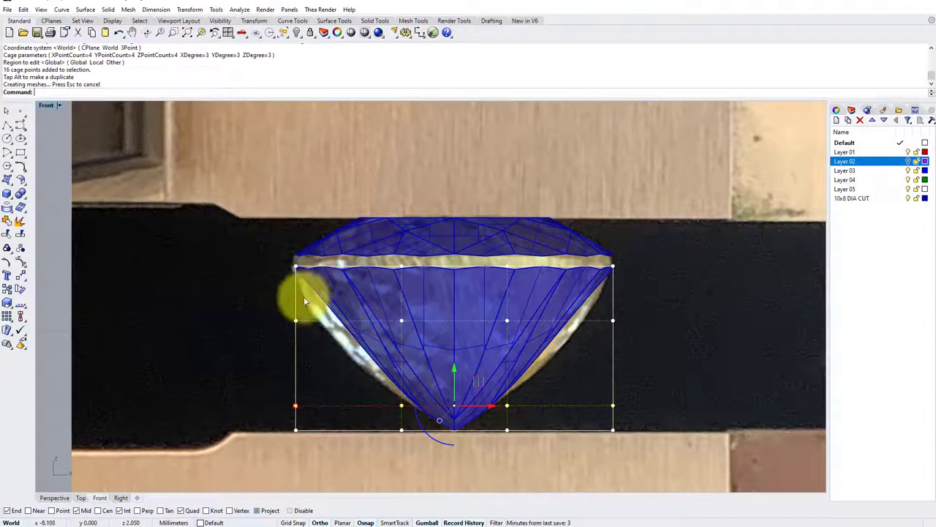
{"action": "left_click_drag", "start_coordinate": [277, 309], "coordinate": [650, 337]}
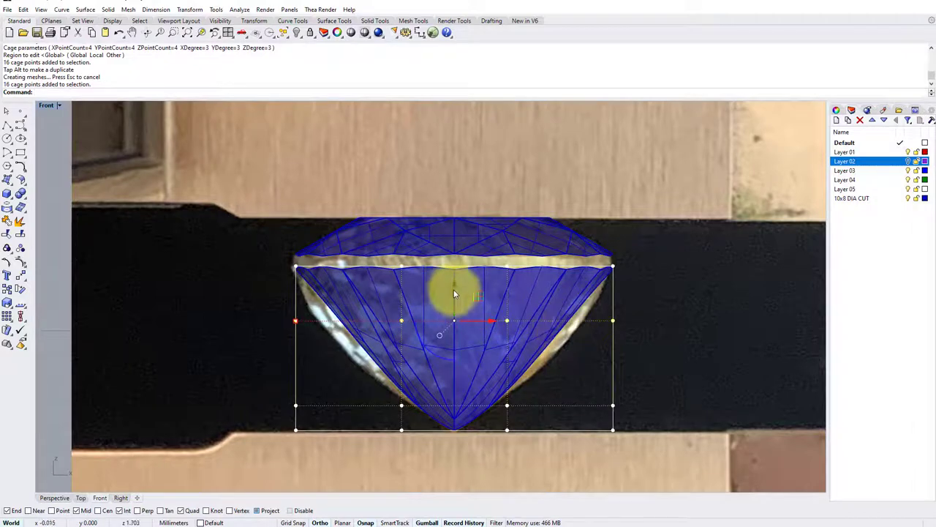
{"action": "left_click_drag", "start_coordinate": [455, 283], "coordinate": [453, 332]}
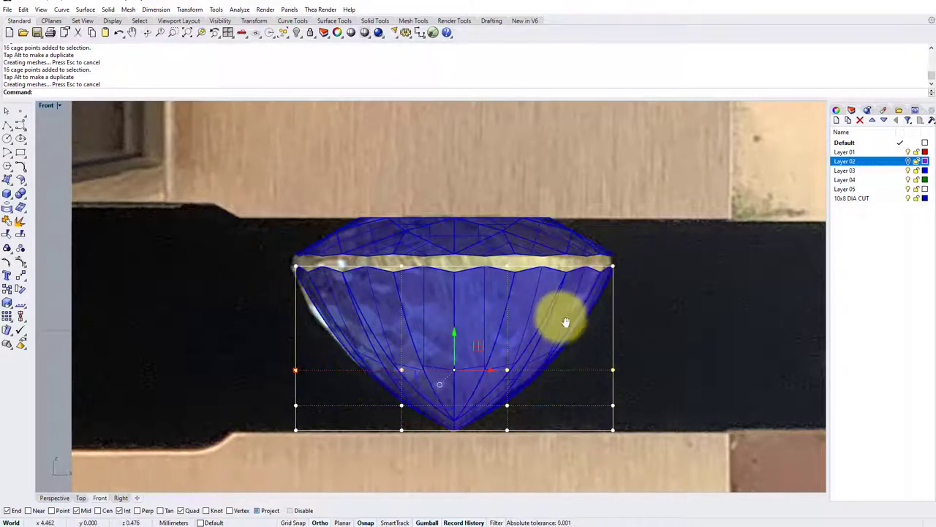
{"action": "key", "text": "Down"}
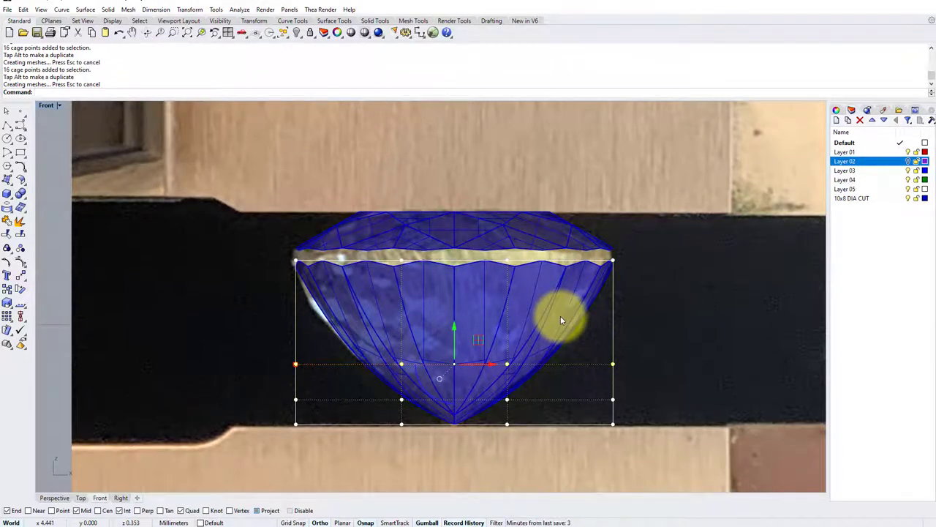
{"action": "key", "text": "Escape"}
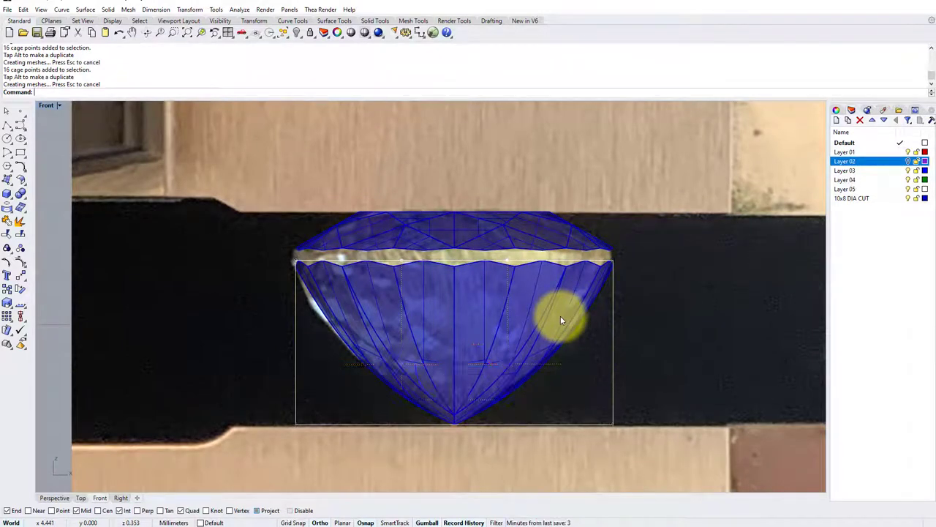
{"action": "left_click", "coordinate": [613, 329]}
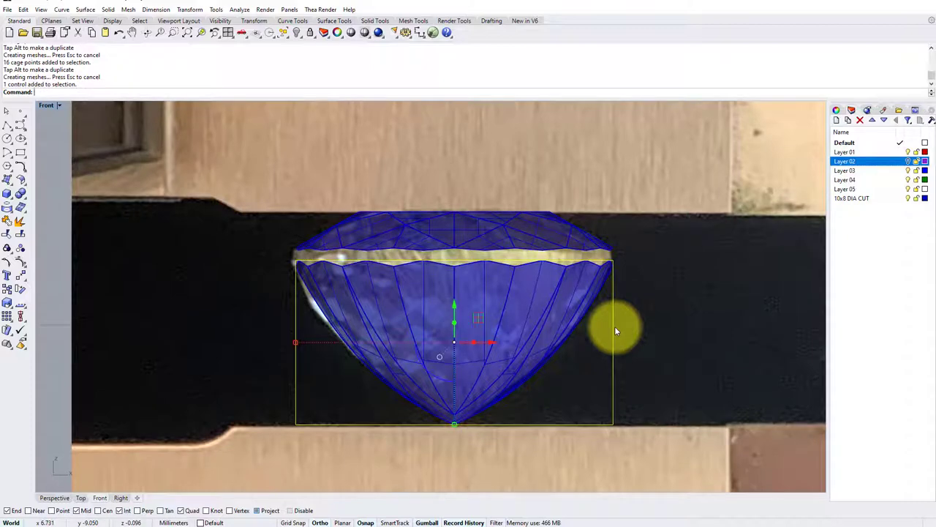
{"action": "key", "text": "Delete"}
Step: Maximize the Perspective view and orbit around the gem and photo
{"action": "double_click", "coordinate": [46, 106]}
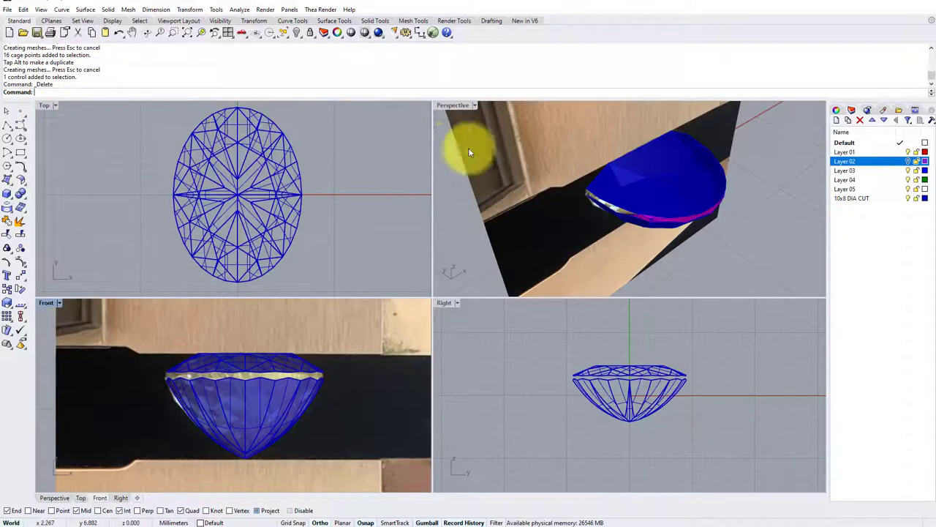
{"action": "double_click", "coordinate": [454, 106]}
{"action": "right_click_drag", "start_coordinate": [449, 163], "coordinate": [483, 225]}
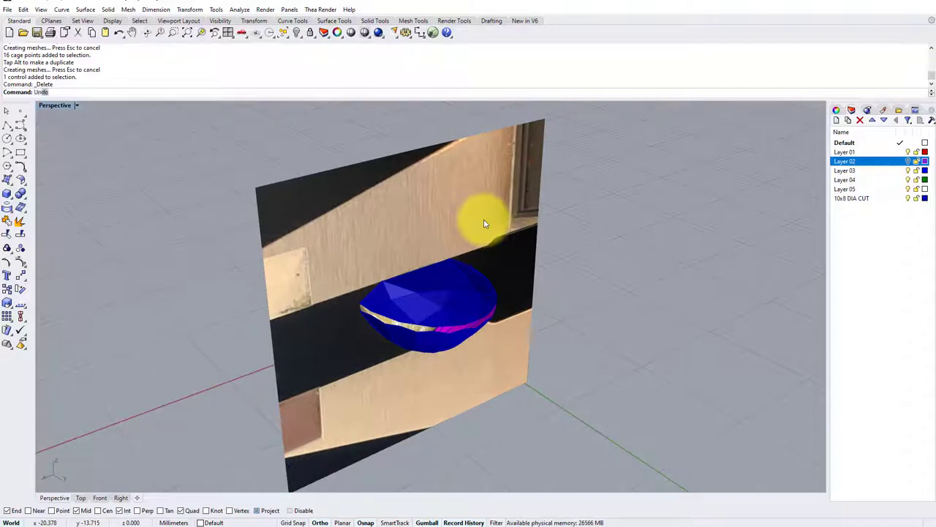
Step: Unlock and delete the reference photo plane, then orbit and select the gem
{"action": "type", "text": "nlock"}
{"action": "key", "text": "Return"}
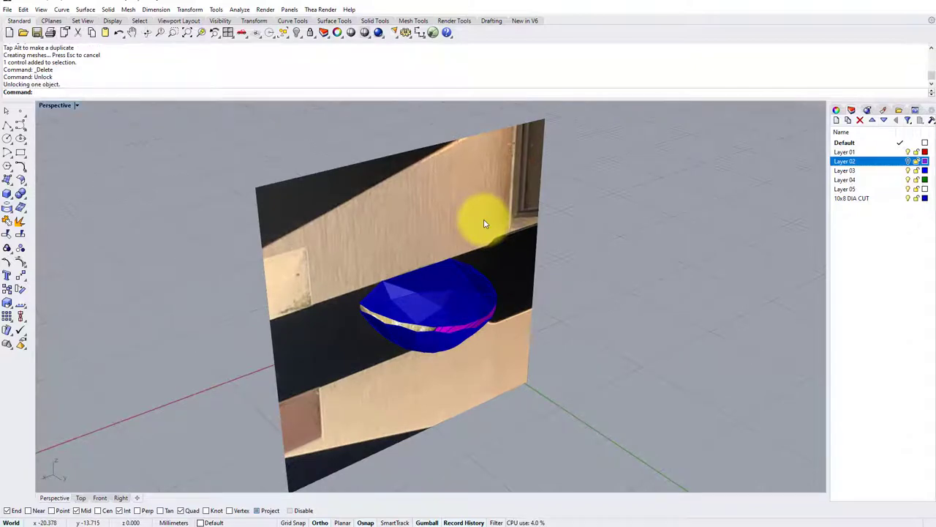
{"action": "left_click", "coordinate": [484, 221]}
{"action": "key", "text": "Delete"}
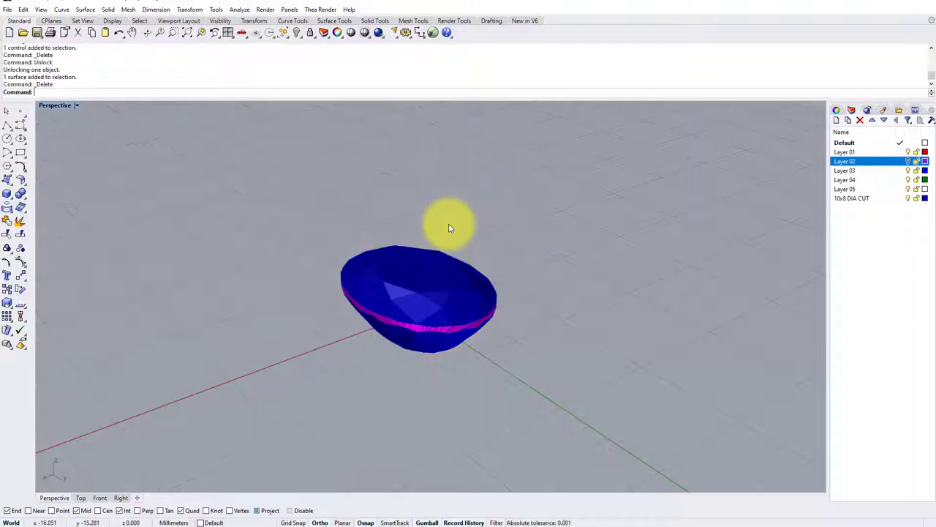
{"action": "right_click_drag", "start_coordinate": [368, 308], "coordinate": [434, 236]}
{"action": "left_click", "coordinate": [458, 287]}
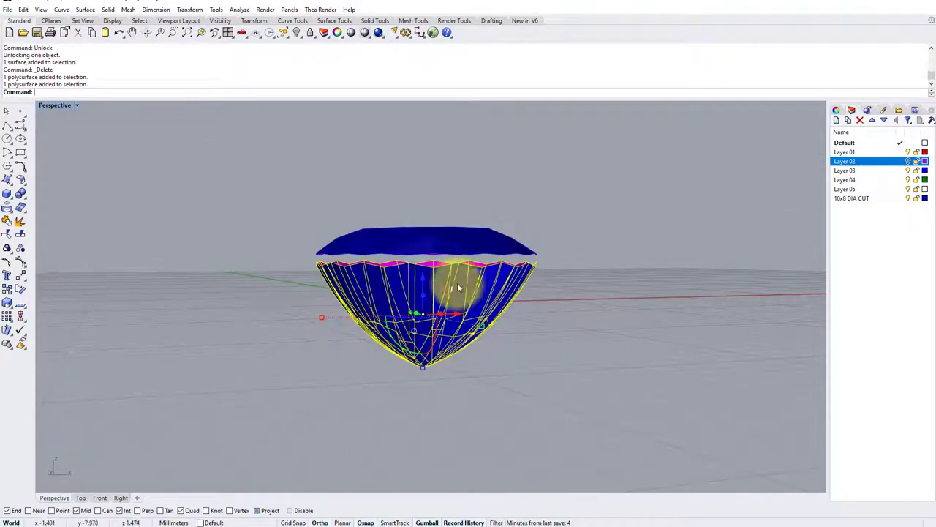
Step: Duplicate the crown and pavilion edges along the girdle gap as curves with DupEdge
{"action": "left_click", "coordinate": [560, 262]}
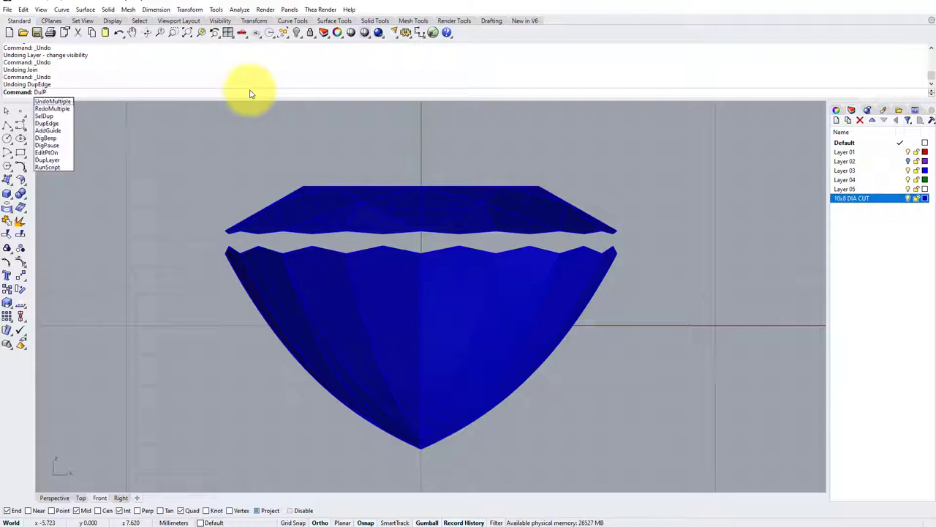
{"action": "type", "text": "pEdge"}
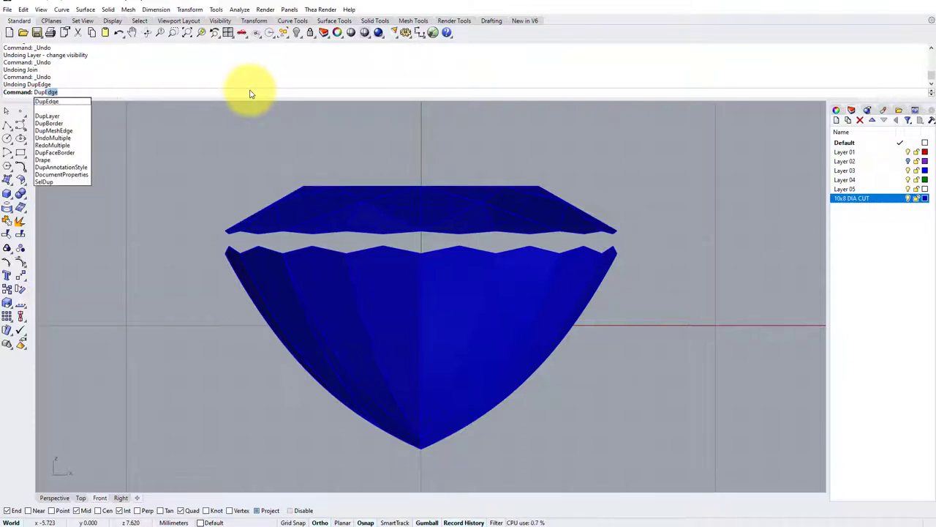
{"action": "key", "text": "Return"}
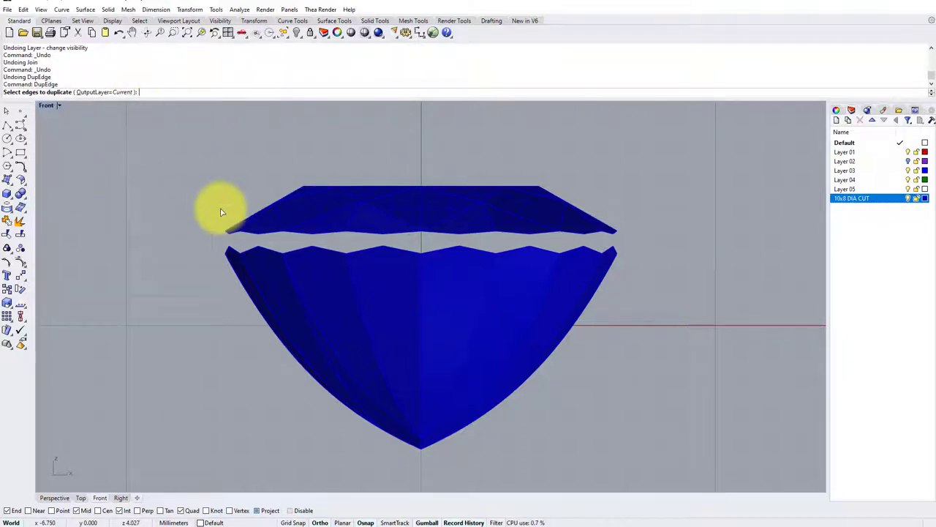
{"action": "left_click_drag", "start_coordinate": [205, 215], "coordinate": [650, 265]}
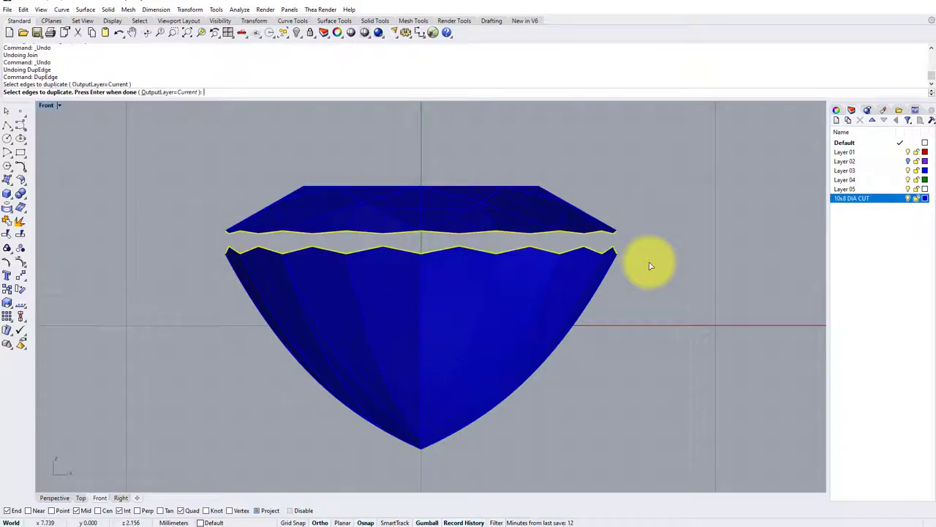
{"action": "double_click", "coordinate": [46, 106]}
{"action": "double_click", "coordinate": [456, 105]}
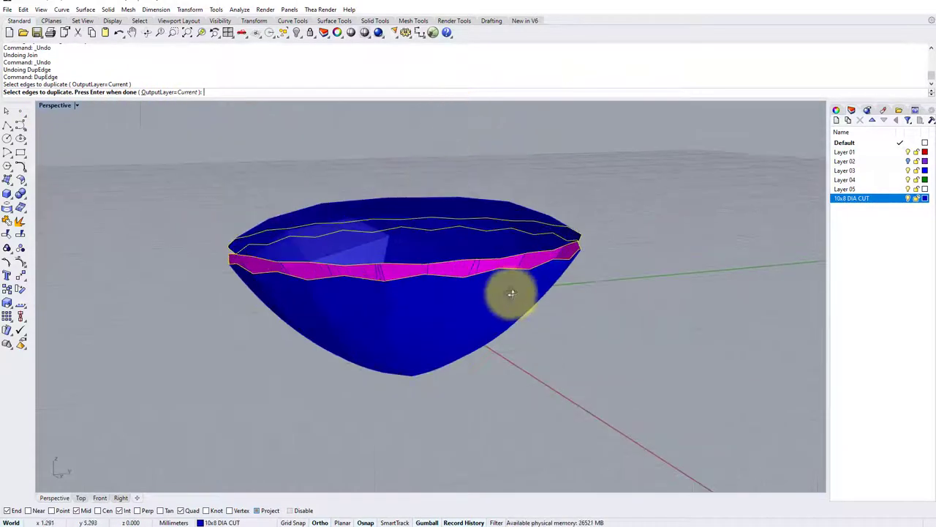
{"action": "right_click_drag", "start_coordinate": [507, 293], "coordinate": [414, 300]}
{"action": "key", "text": "Return"}
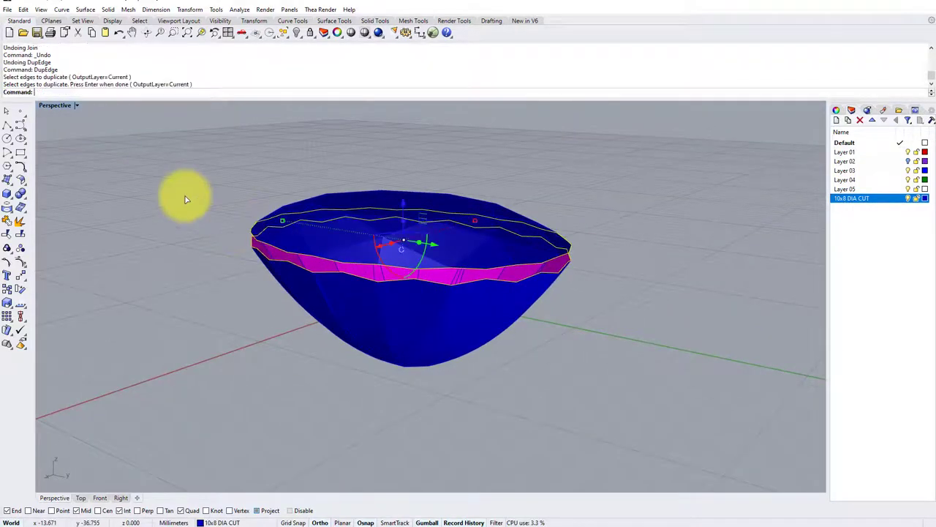
Step: Join the duplicated edges into 2 closed outline curves
{"action": "left_click", "coordinate": [7, 233]}
{"action": "scroll", "coordinate": [266, 237], "scroll_direction": "up", "scroll_amount": 3}
{"action": "right_click_drag", "start_coordinate": [291, 238], "coordinate": [628, 240]}
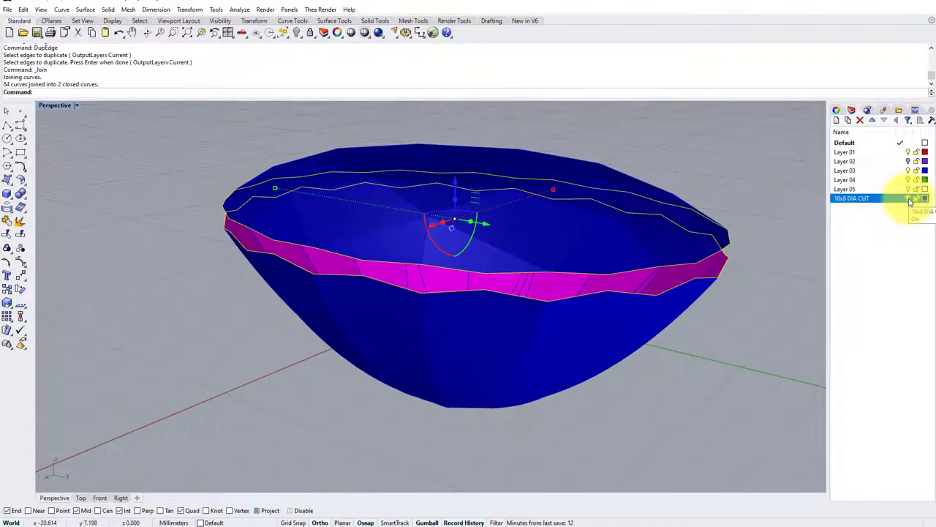
Step: Hide the 10x8 DIA CUT layer and loft a girdle band between the two outline curves
{"action": "left_click", "coordinate": [908, 199]}
{"action": "right_click_drag", "start_coordinate": [717, 227], "coordinate": [462, 275]}
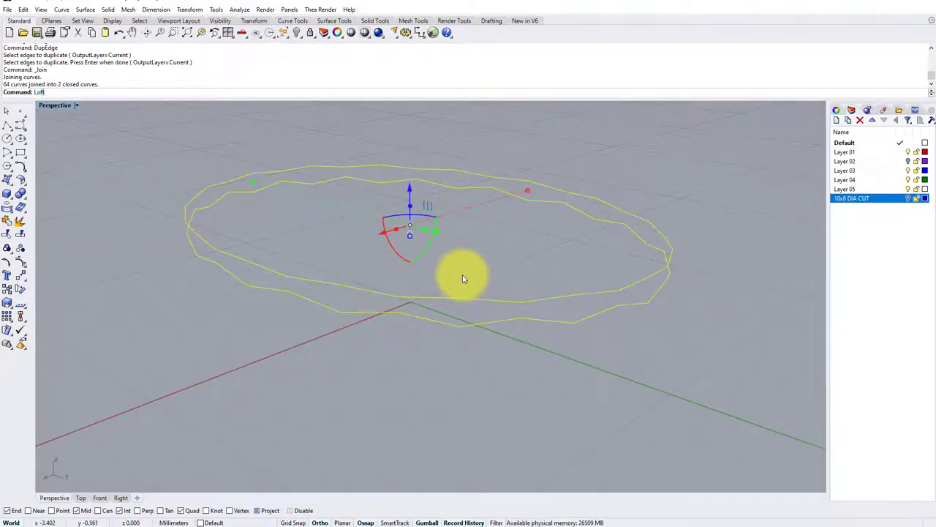
{"action": "type", "text": "Loft"}
{"action": "key", "text": "Return"}
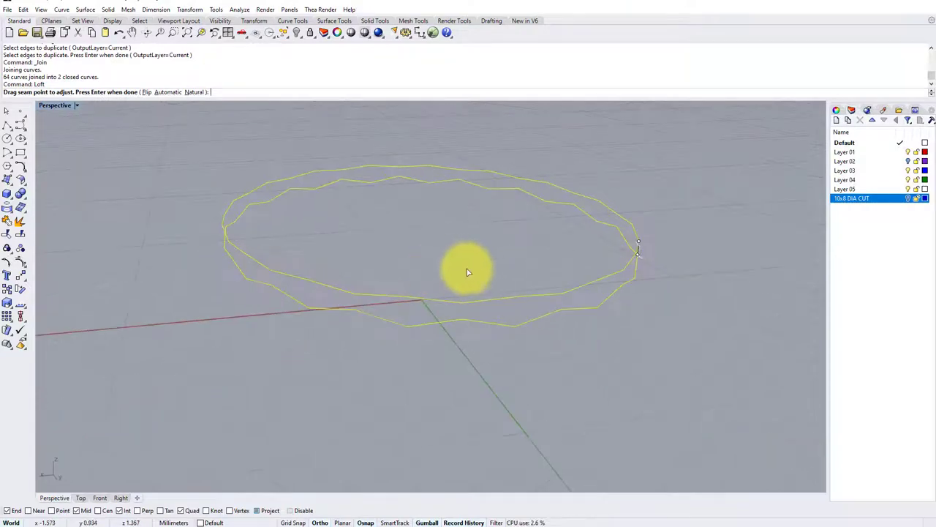
{"action": "right_click_drag", "start_coordinate": [467, 271], "coordinate": [544, 284]}
{"action": "key", "text": "Return"}
{"action": "left_click", "coordinate": [108, 267]}
Step: Show the layer again and join girdle band, crown and pavilion into one closed polysurface
{"action": "left_click", "coordinate": [606, 302]}
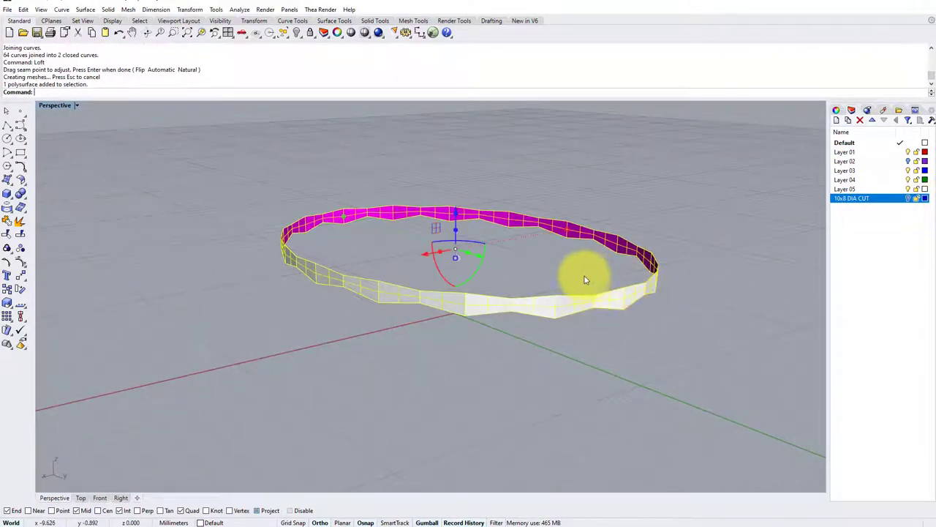
{"action": "left_click", "coordinate": [908, 198]}
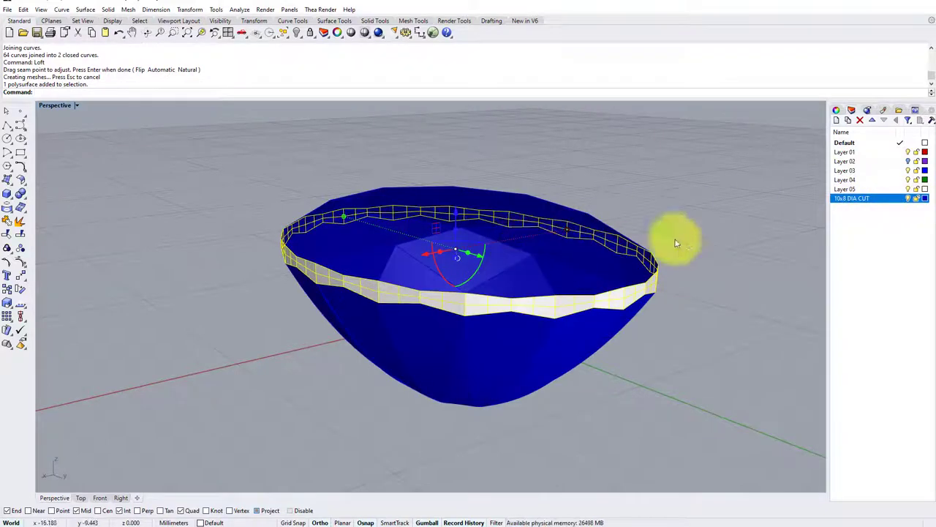
{"action": "left_click", "coordinate": [518, 261]}
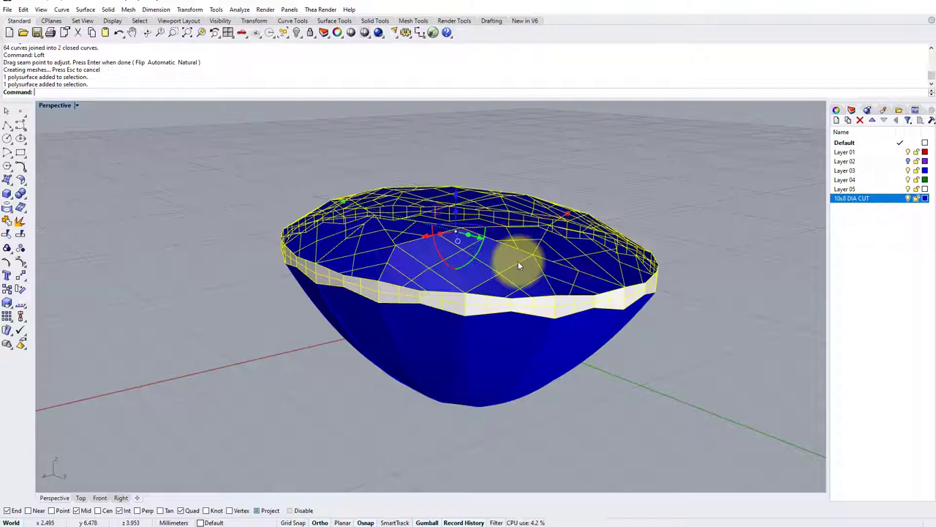
{"action": "left_click", "coordinate": [494, 385]}
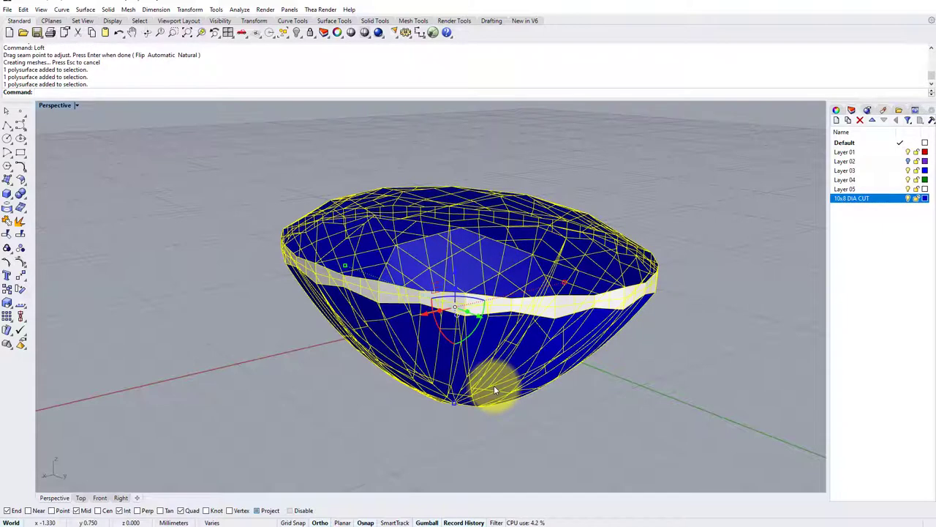
{"action": "left_click", "coordinate": [7, 222]}
{"action": "right_click_drag", "start_coordinate": [295, 215], "coordinate": [176, 102]}
{"action": "right_click_drag", "start_coordinate": [324, 195], "coordinate": [346, 182]}
Step: Delete the two leftover girdle curves
{"action": "left_click_drag", "start_coordinate": [182, 222], "coordinate": [704, 293]}
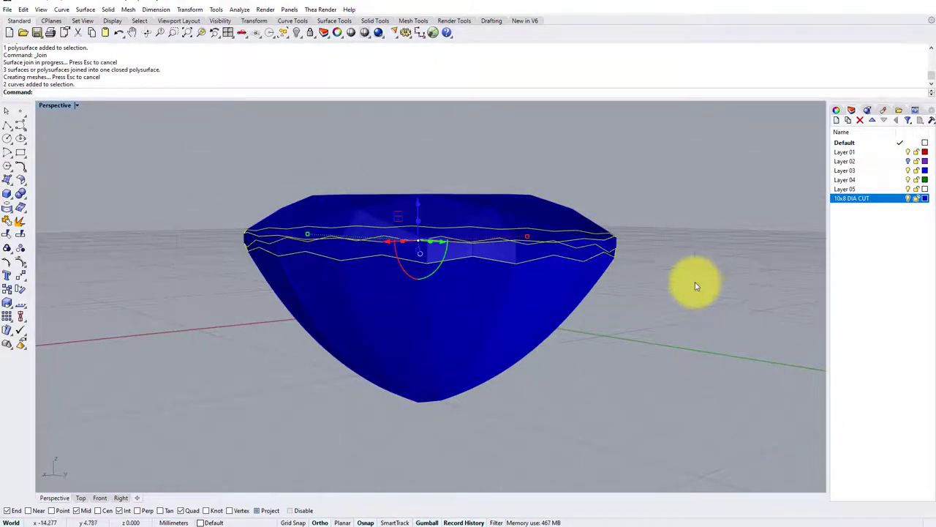
{"action": "mouse_move", "coordinate": [664, 236]}
{"action": "right_mouse_down"}
{"action": "mouse_move", "coordinate": [662, 261]}
{"action": "mouse_move", "coordinate": [627, 265]}
{"action": "mouse_move", "coordinate": [585, 244]}
{"action": "mouse_move", "coordinate": [460, 224]}
{"action": "mouse_move", "coordinate": [463, 272]}
{"action": "mouse_move", "coordinate": [589, 278]}
{"action": "mouse_move", "coordinate": [639, 257]}
{"action": "mouse_move", "coordinate": [651, 233]}
{"action": "right_mouse_up"}
{"action": "key", "text": "Delete"}
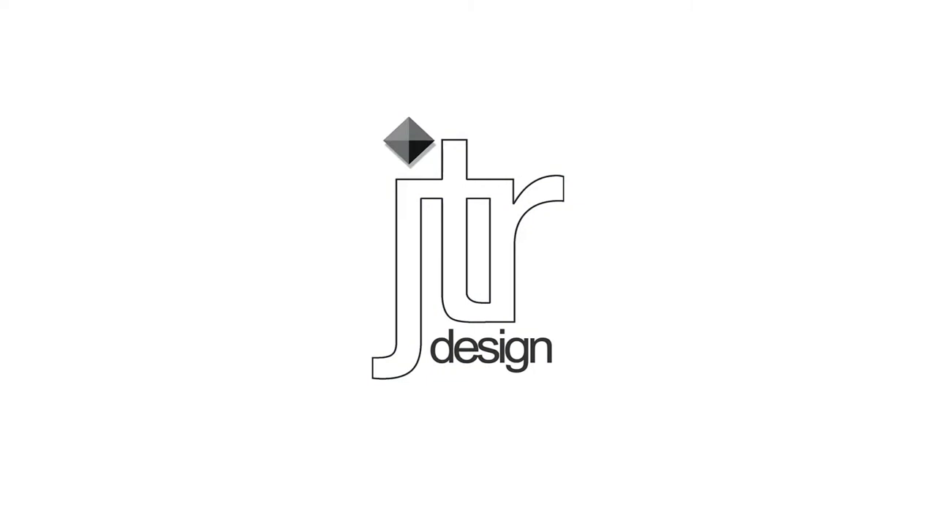